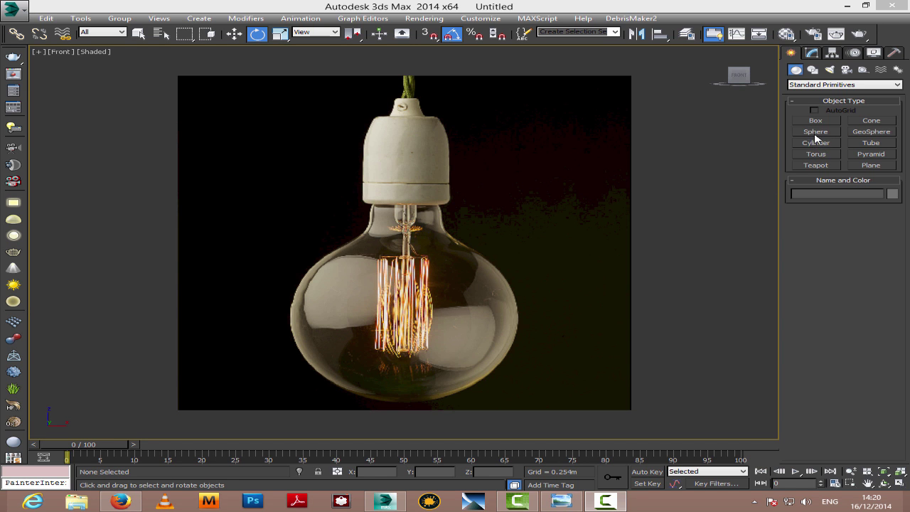
Create a sphere about 1.637 m in radius over the glass bulb in the reference image and align it with the glass outline
click(816, 132)
drag(404, 313, 426, 397)
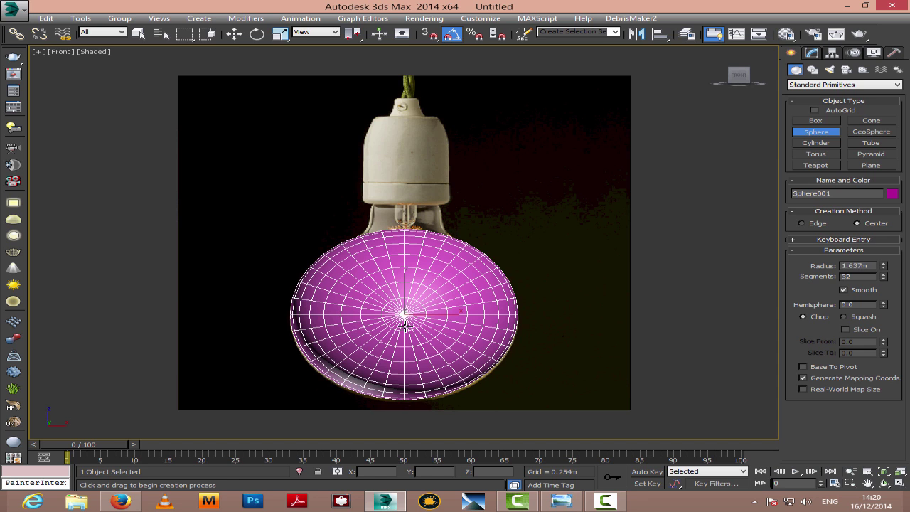
click(234, 34)
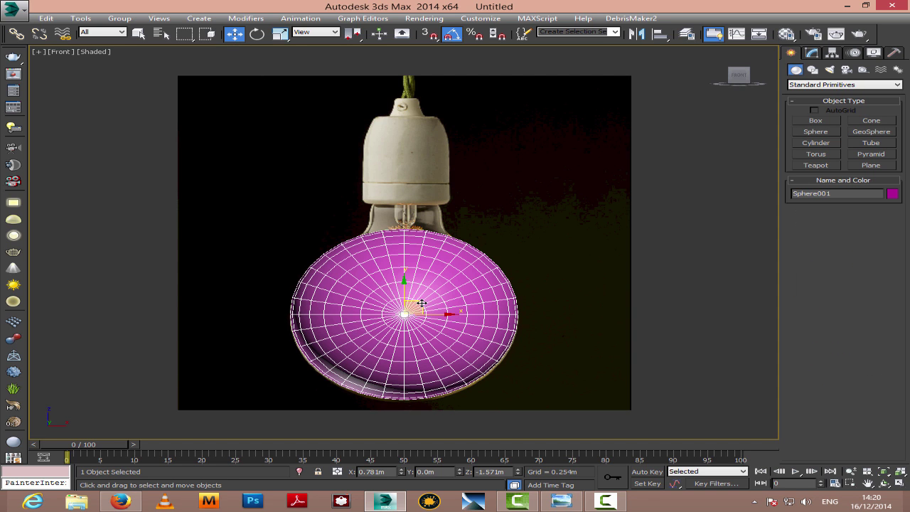
drag(421, 303, 422, 306)
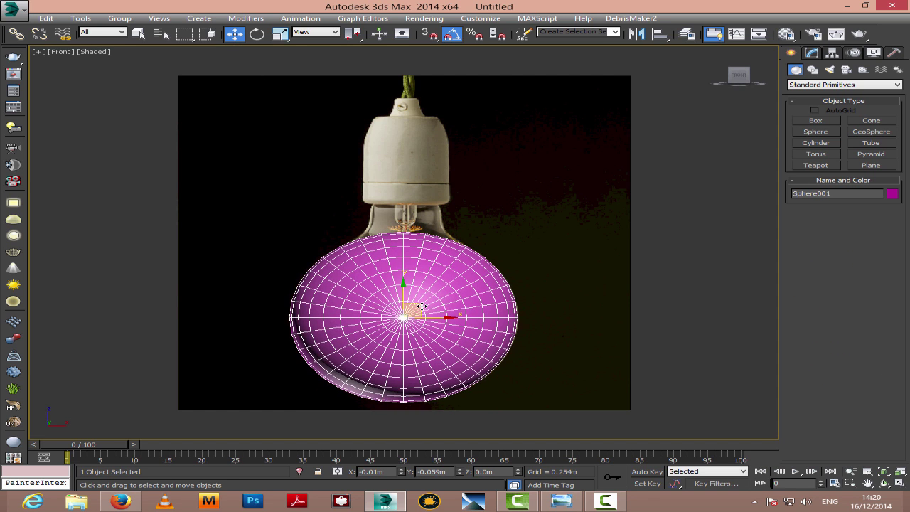
Rotate the sphere 90° about X so its poles point up and down, and convert it to an Editable Poly
click(259, 36)
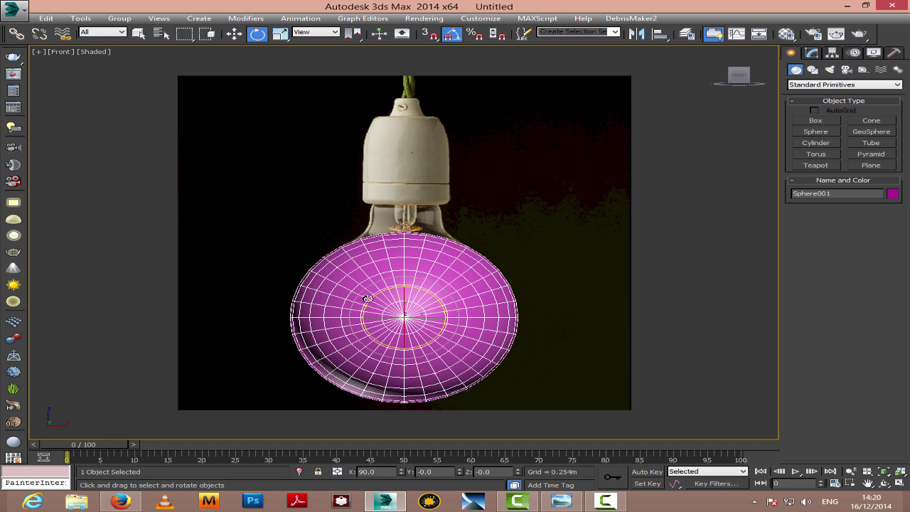
mouse_move(402, 287)
mouse_down()
mouse_move(412, 315)
mouse_move(404, 280)
mouse_up()
click(883, 483)
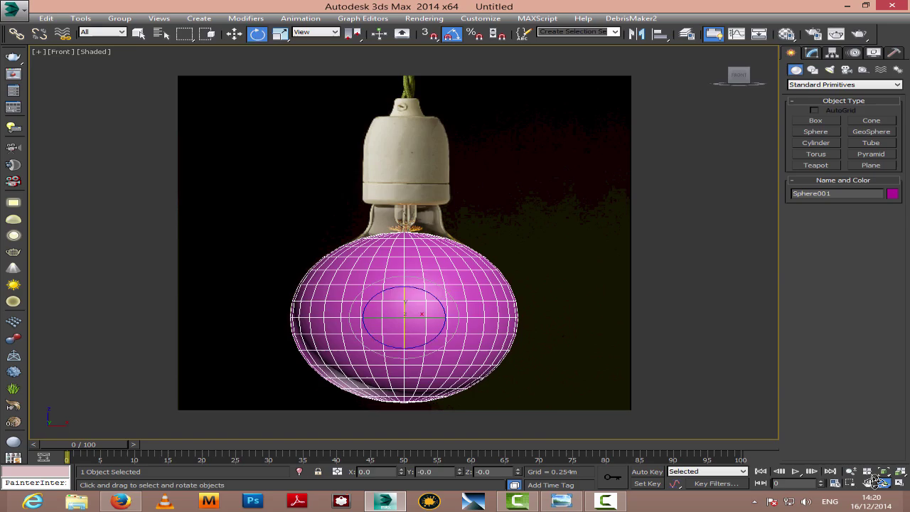
drag(415, 236, 419, 267)
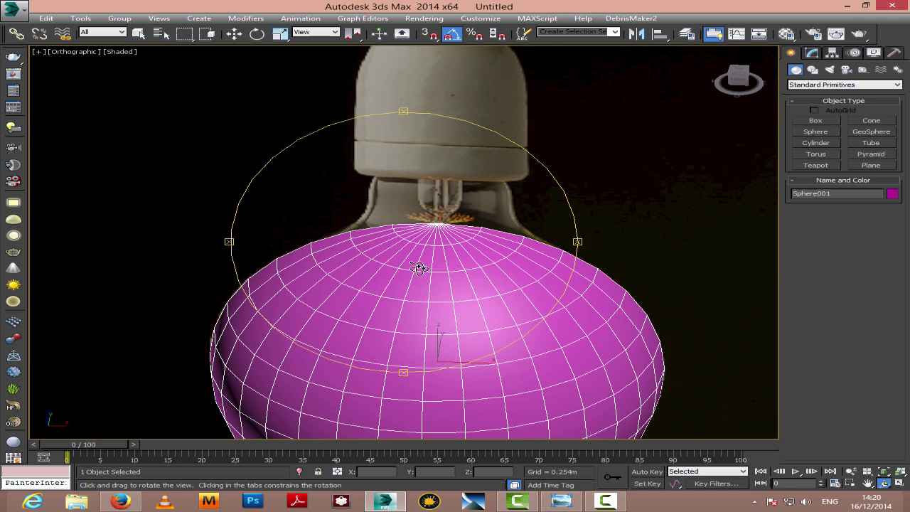
click(810, 56)
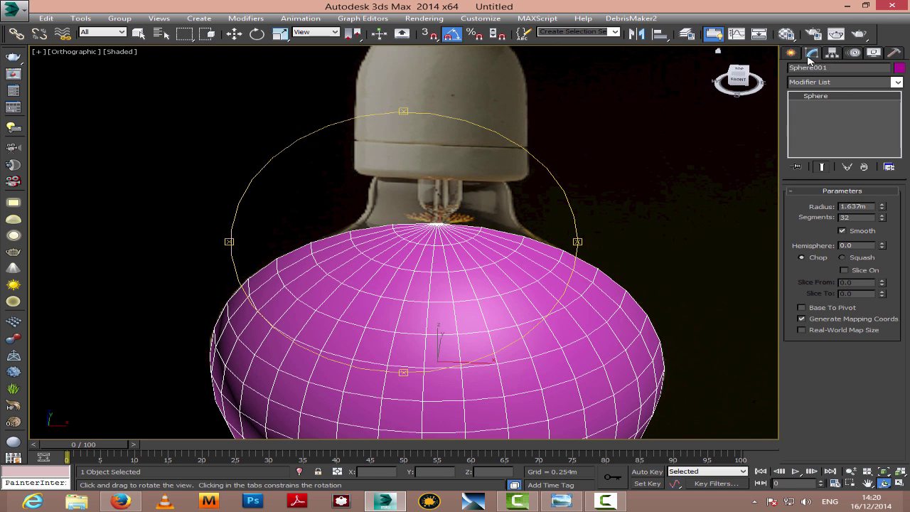
right_click(836, 98)
click(832, 184)
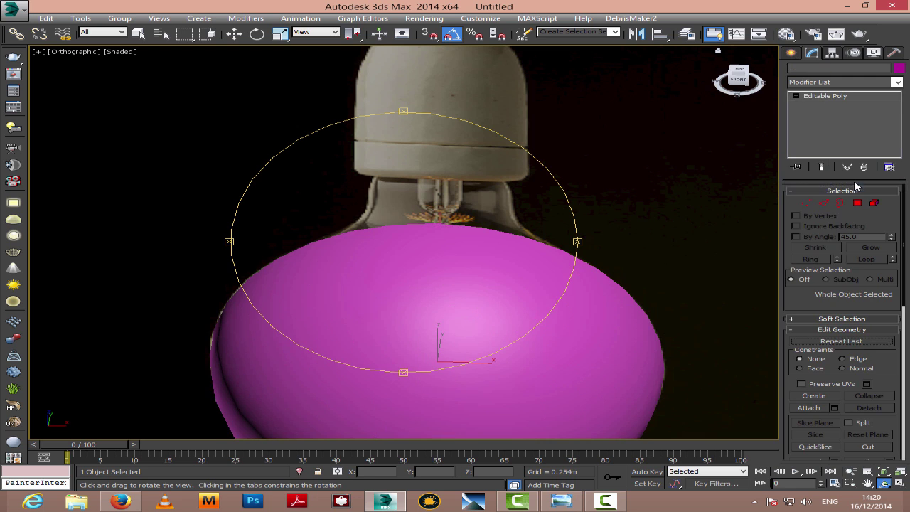
Delete the polygons around the sphere's top pole by growing the pole vertex selection once and converting it to polygons
click(806, 203)
click(437, 223)
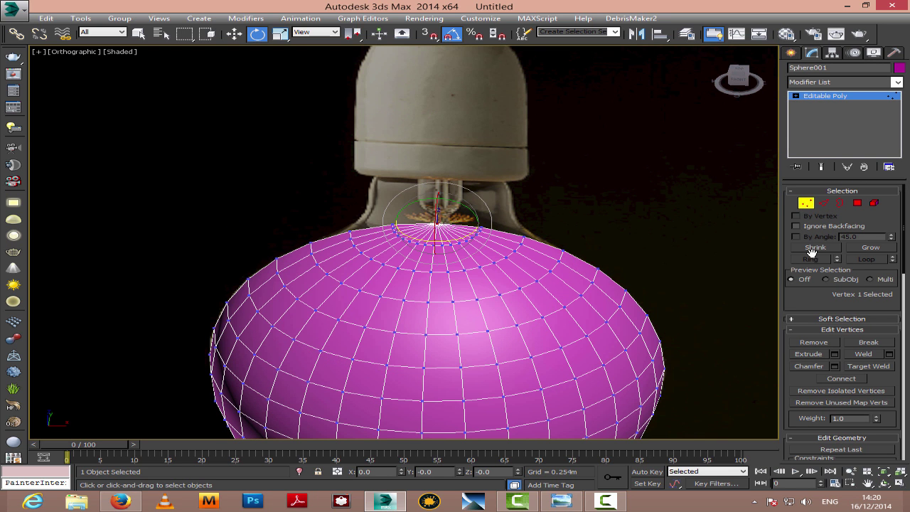
click(869, 247)
ctrl+click(857, 204)
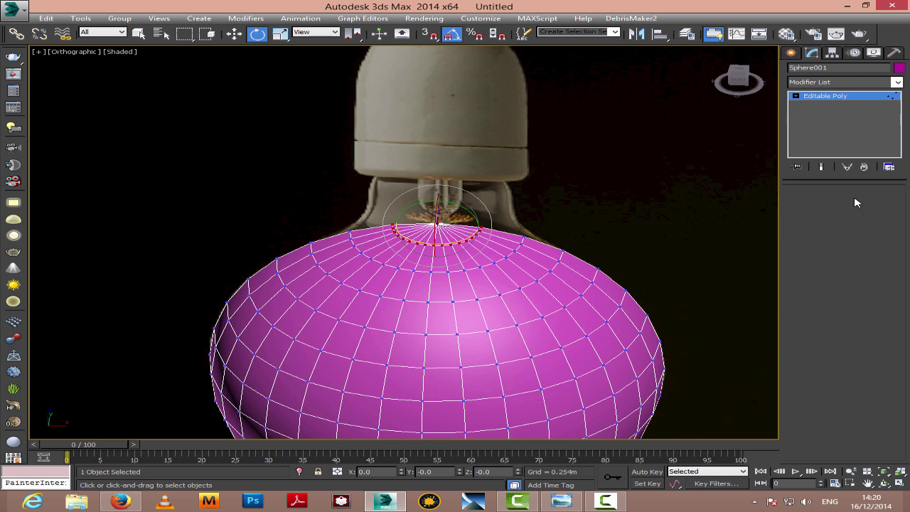
key(Delete)
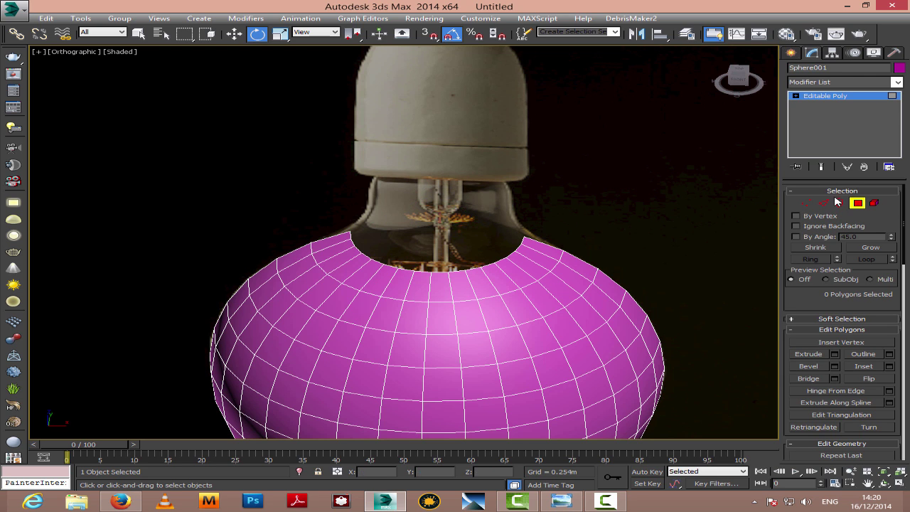
Select the open border around the hole at the top of the bulb mesh
click(840, 203)
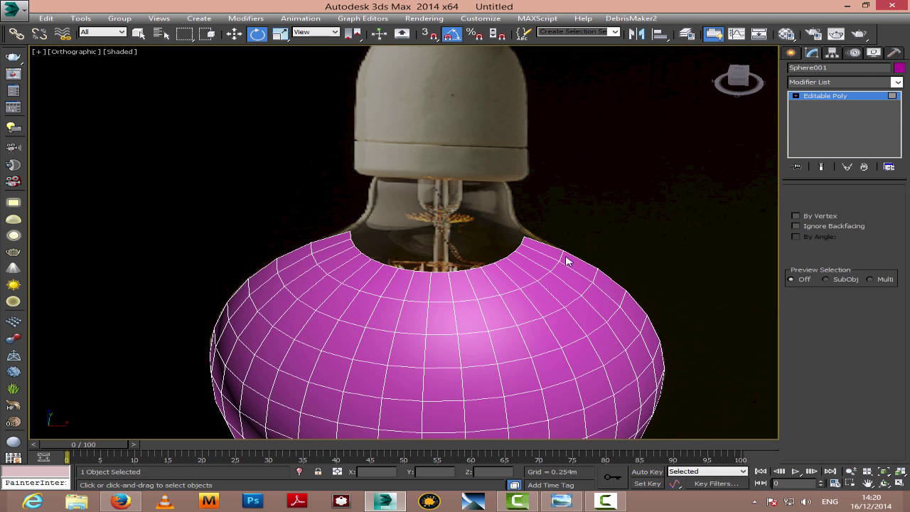
click(511, 256)
Try to extend the open border toward the bulb's neck while in the tilted orthographic view
click(280, 33)
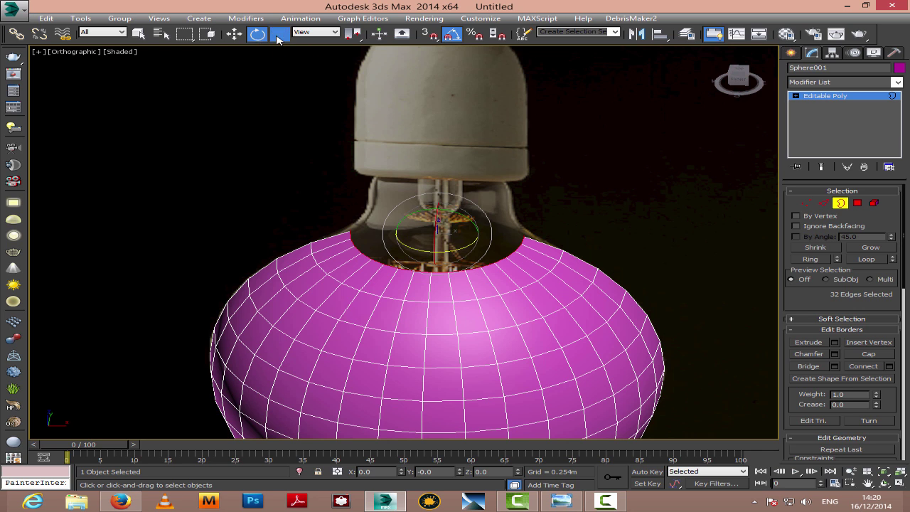
scroll(843, 299, down, 3)
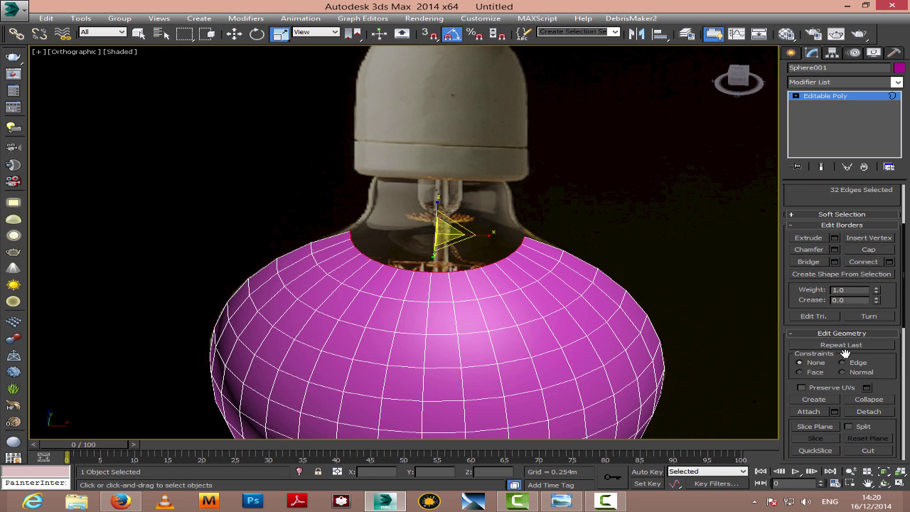
drag(443, 234, 437, 188)
click(234, 34)
click(805, 364)
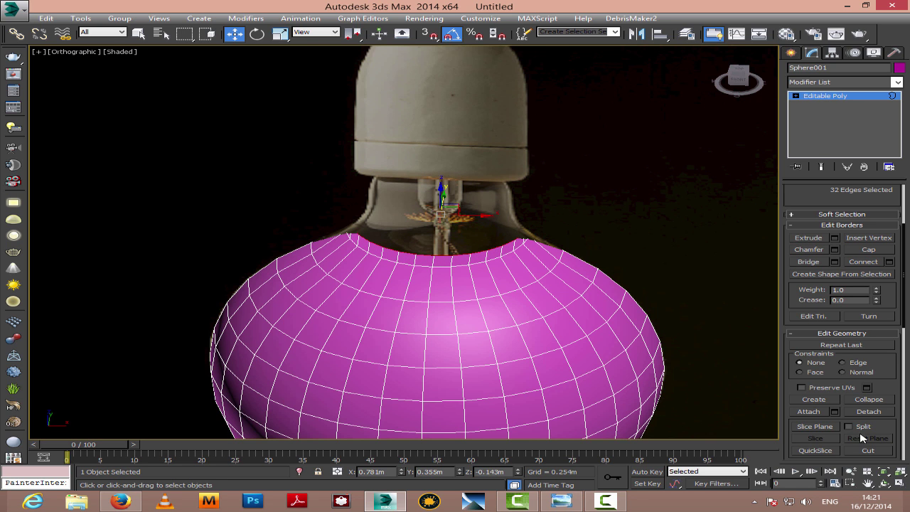
Examine the extended border from the front and top views with the mesh shown see-through
click(885, 483)
key(f)
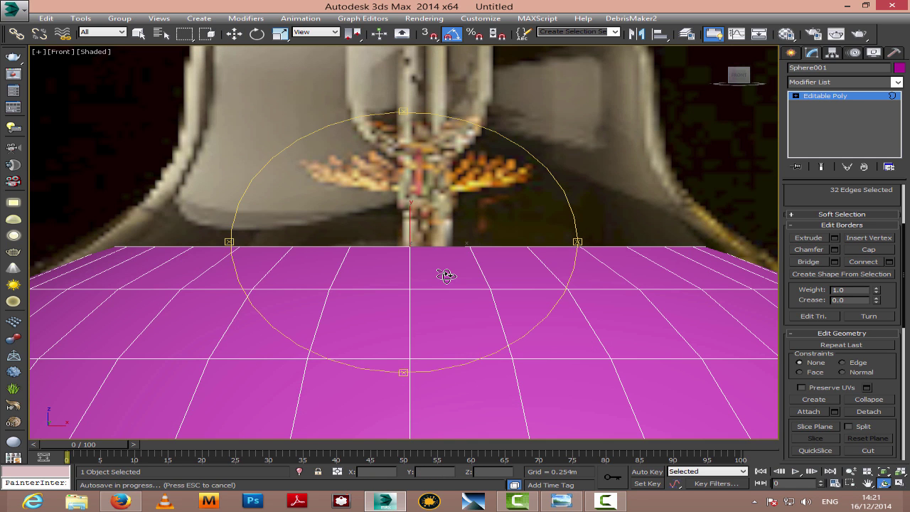
key(F3)
key(F3)
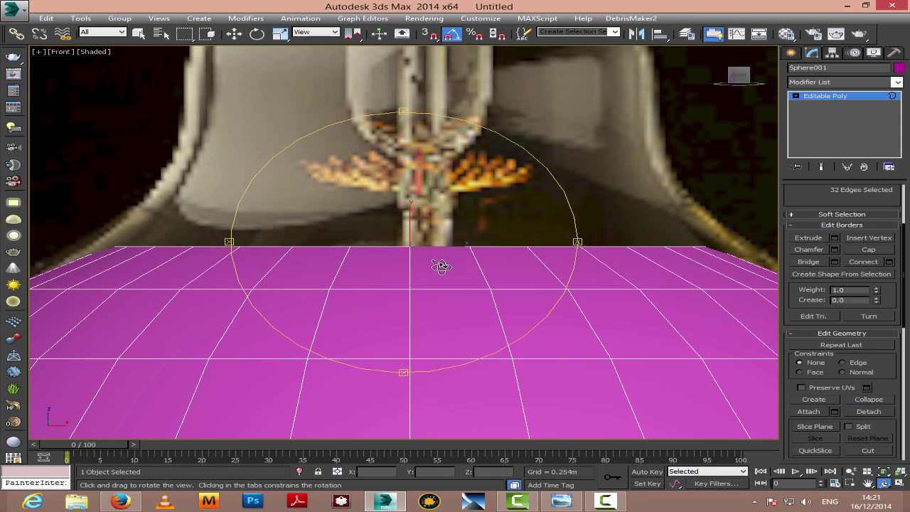
key(alt+x)
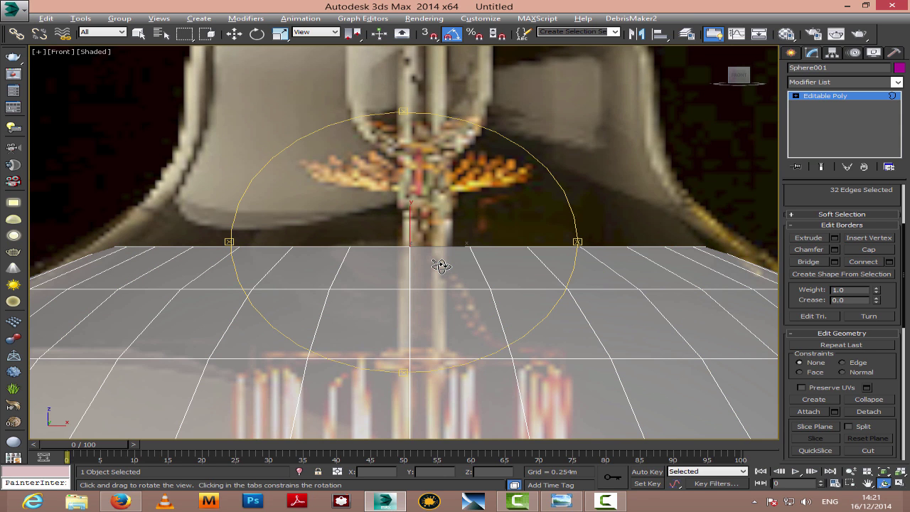
key(t)
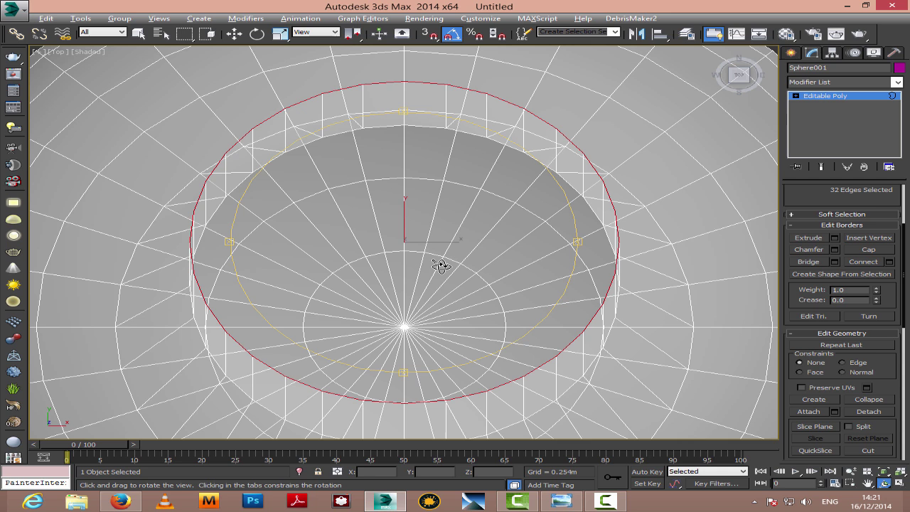
click(55, 54)
click(78, 115)
key(w)
click(313, 320)
scroll(313, 320, down, 6)
scroll(313, 320, up, 2)
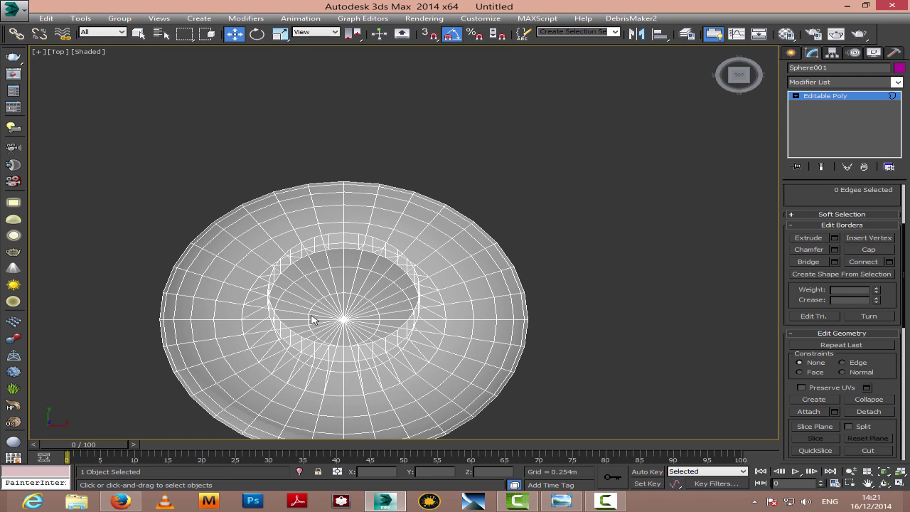
Undo the border extension made in the orthographic view, keeping the open border selected
key(ctrl+z)
key(ctrl+z)
key(ctrl+z)
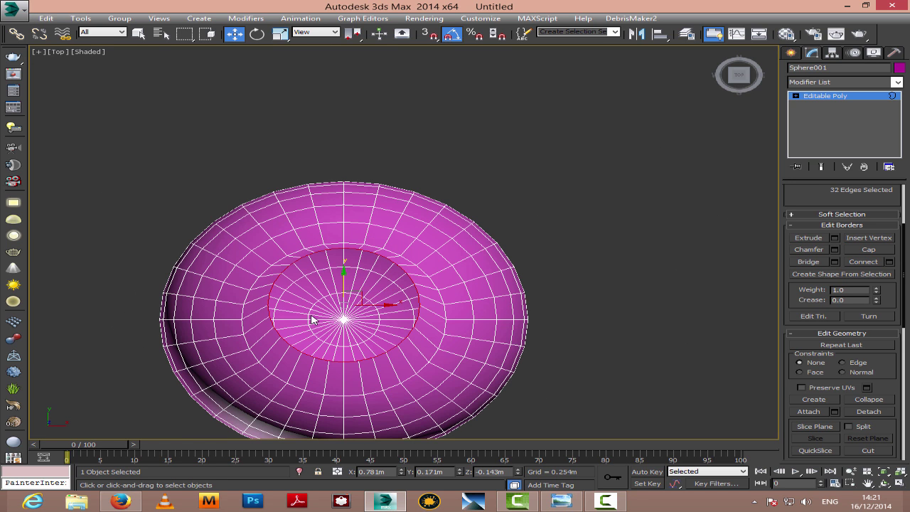
key(ctrl+z)
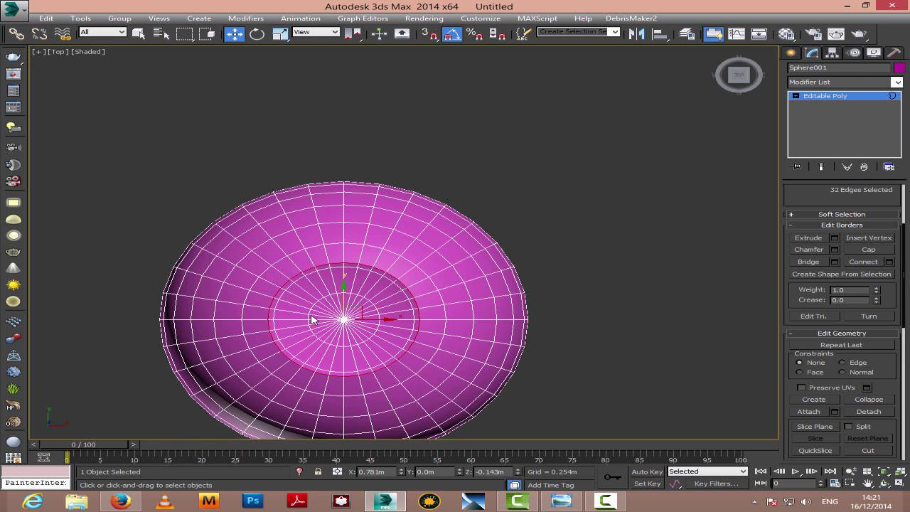
Extend the open border upward in the front view in several segments, scaling it to follow the bulb's neck outline
key(f)
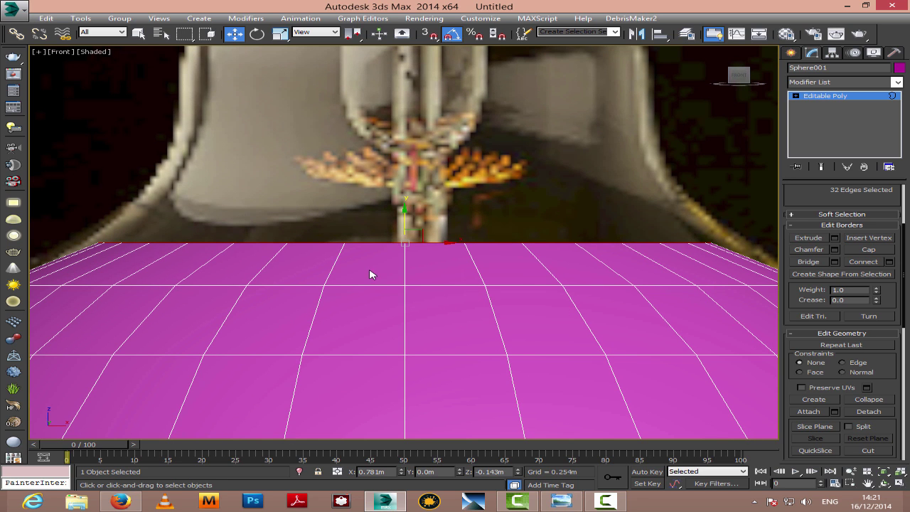
drag(403, 226, 400, 84)
click(280, 34)
click(234, 33)
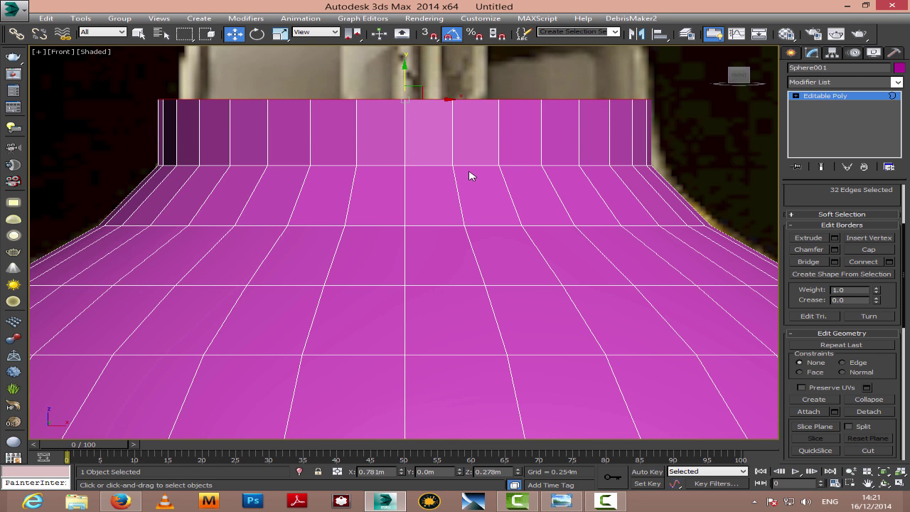
Extend the neck border upward by another segment of about 0.141 m and scale the new rim to about 92%
scroll(469, 175, down, 2)
scroll(507, 298, down, 4)
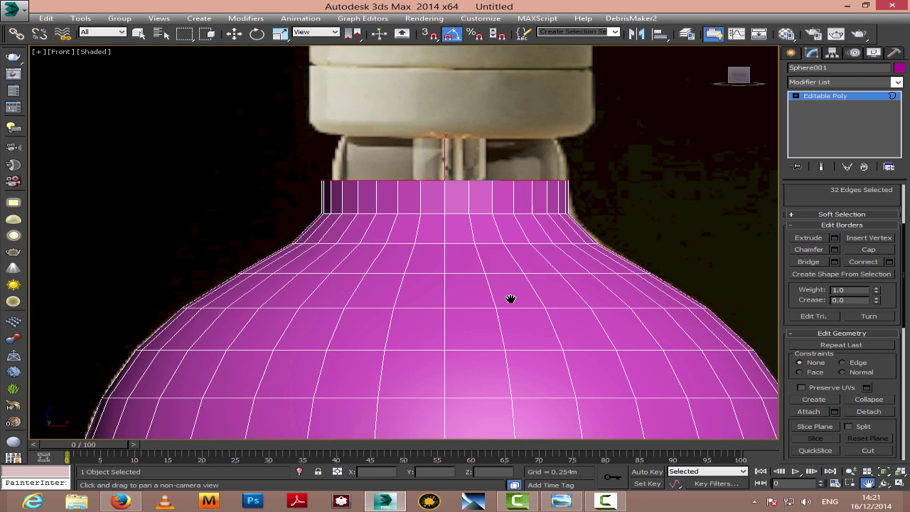
scroll(514, 327, up, 4)
scroll(494, 305, up, 2)
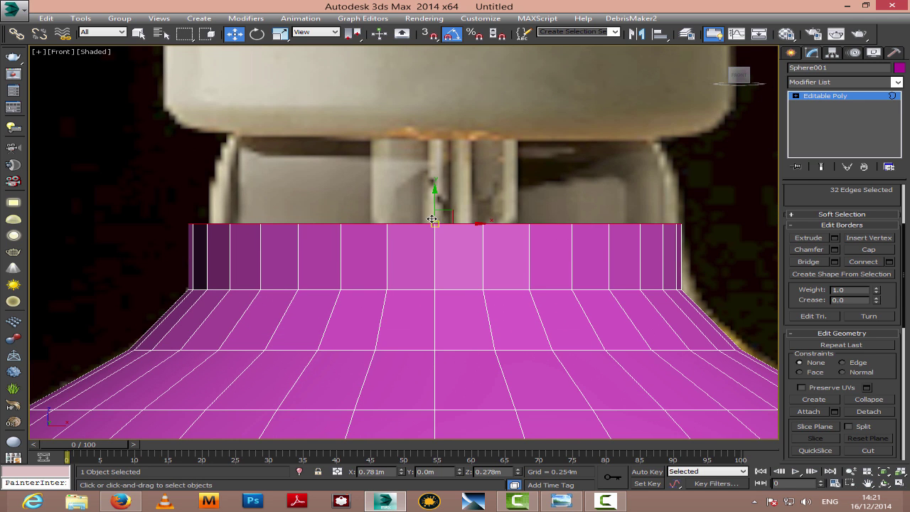
shift+drag(432, 213, 436, 167)
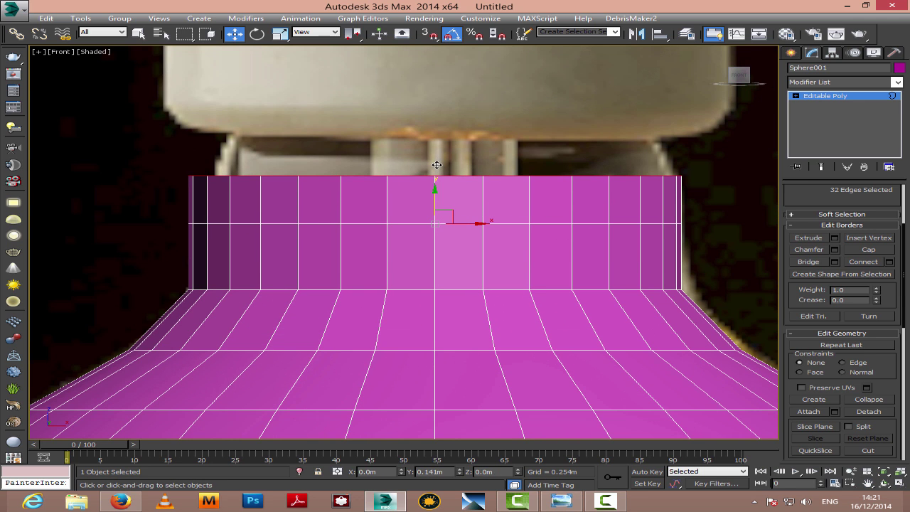
key(r)
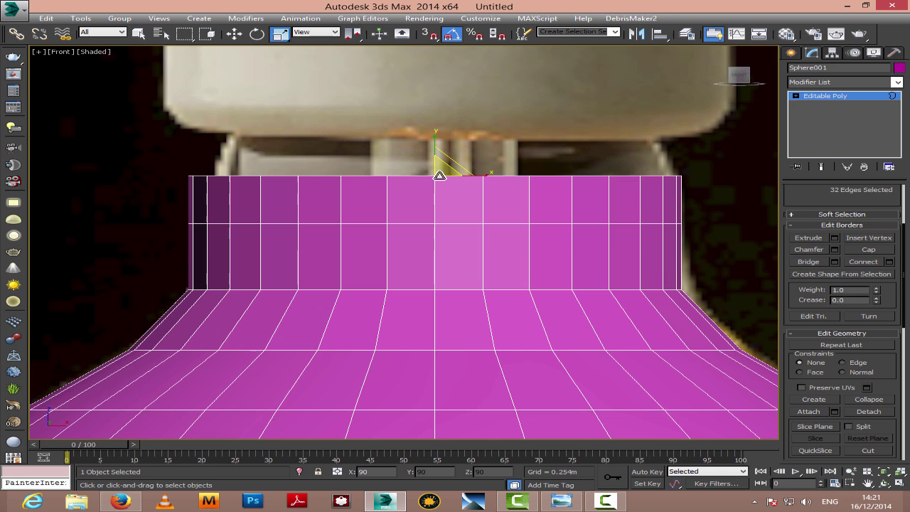
key(ctrl+z)
drag(443, 177, 445, 183)
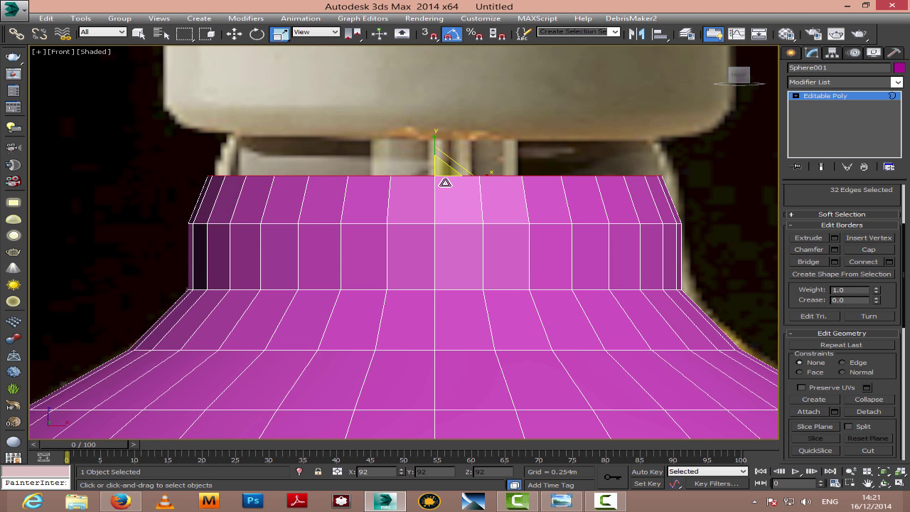
Leave border editing and shift the whole bulb mesh about 0.02 m along X to fit the reference image
scroll(445, 183, down, 2)
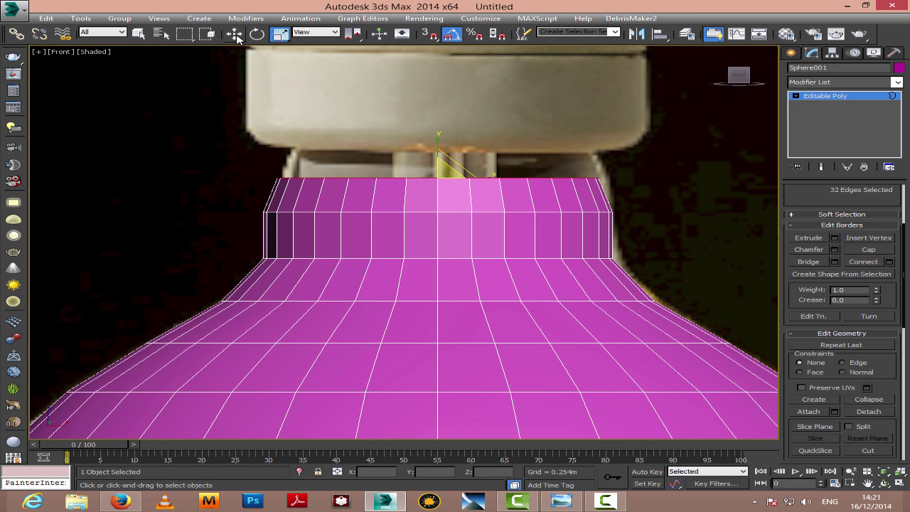
click(236, 35)
scroll(355, 220, up, 3)
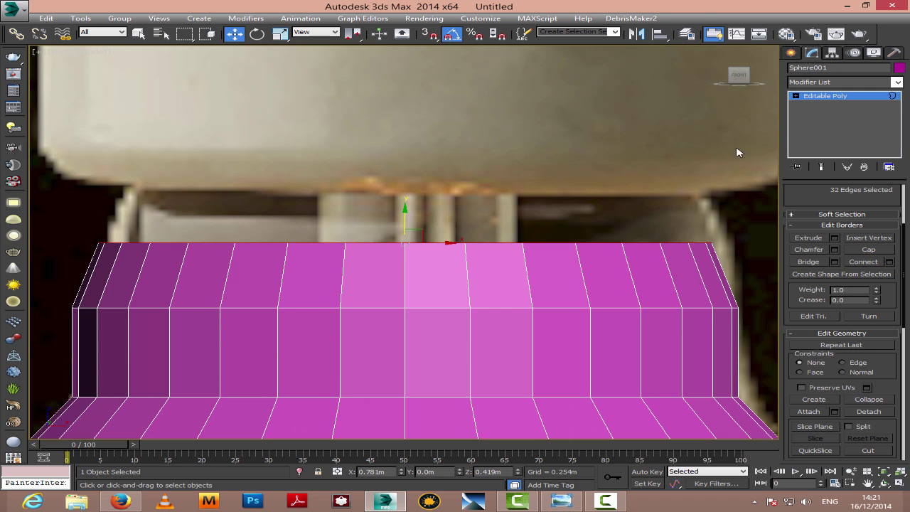
click(814, 97)
key(z)
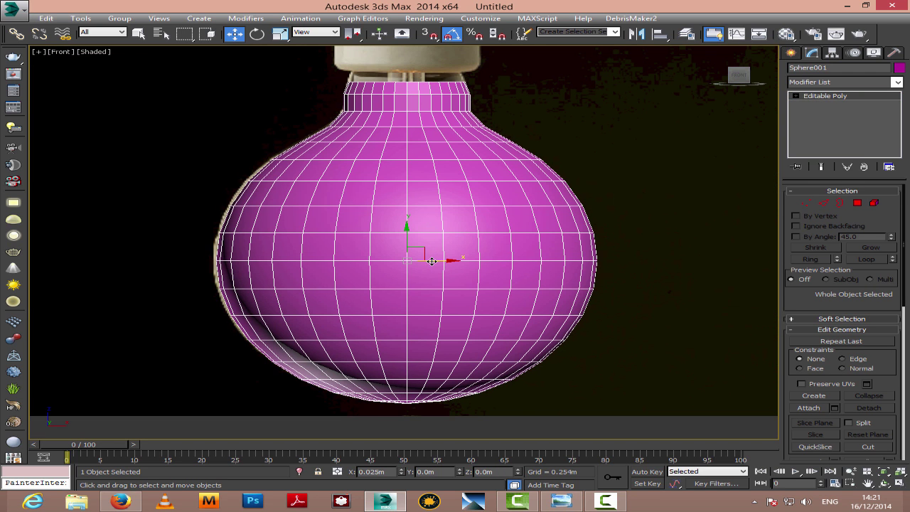
drag(431, 261, 430, 262)
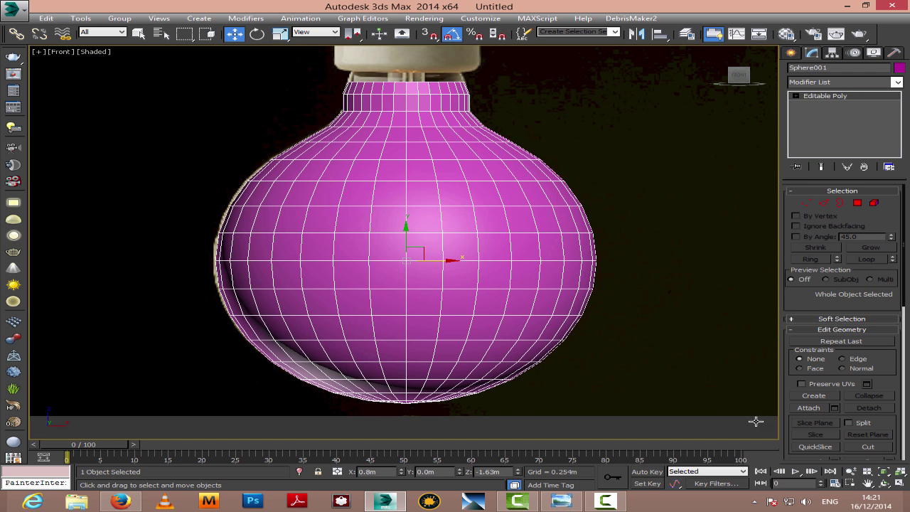
Raise the neck's rim edges and extend one more segment up to the socket's base, scaling the new rim inward
click(868, 482)
drag(467, 269, 467, 299)
scroll(459, 183, up, 4)
drag(458, 183, 449, 277)
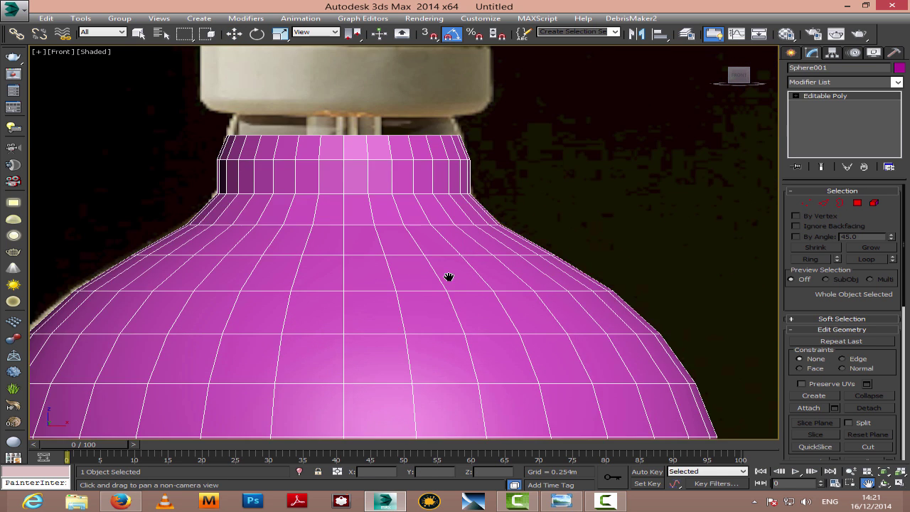
scroll(425, 217, up, 2)
drag(426, 217, 519, 330)
click(822, 204)
key(w)
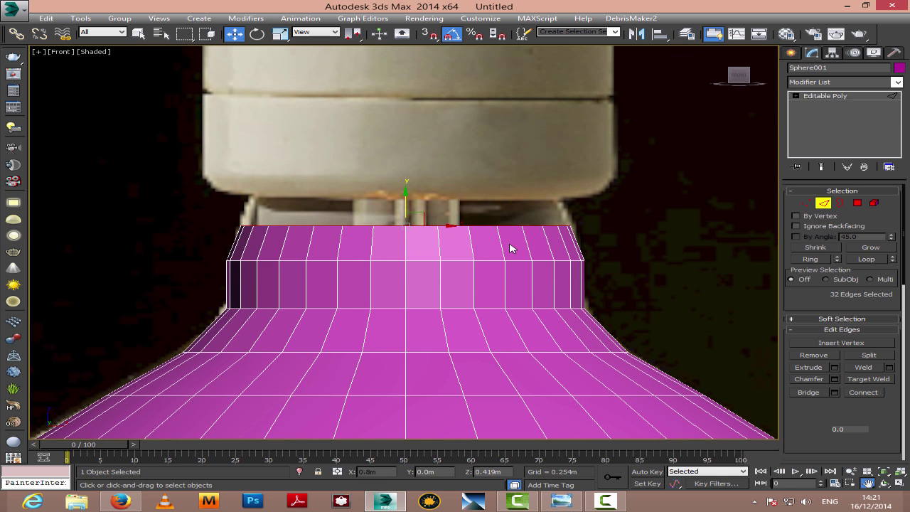
drag(406, 208, 416, 188)
key(r)
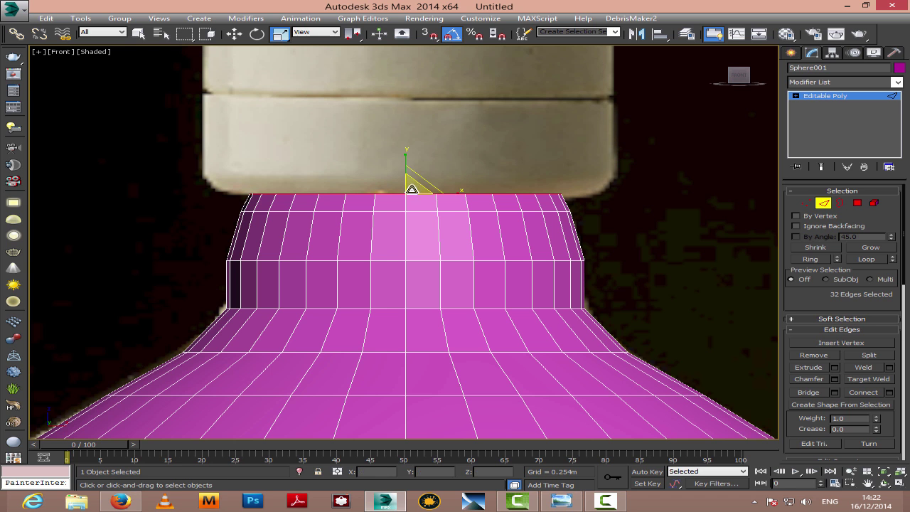
Raise the selected rim edges about 0.016 m along Z in an angled view, and leave edge editing
click(885, 483)
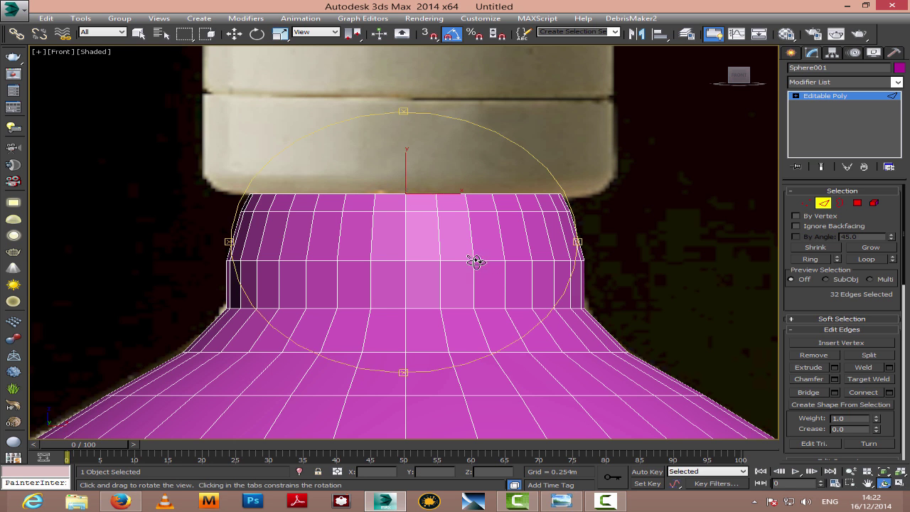
drag(477, 262, 469, 282)
right_click(469, 263)
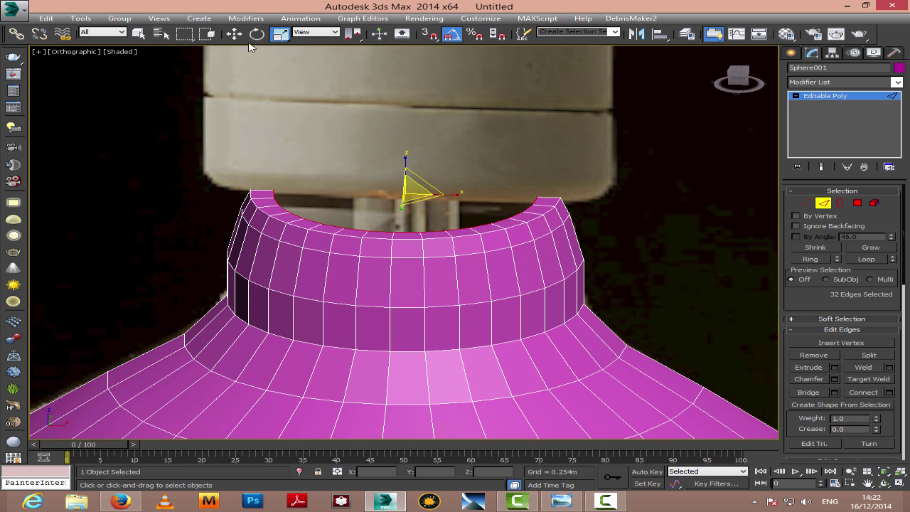
click(234, 33)
drag(408, 174, 407, 169)
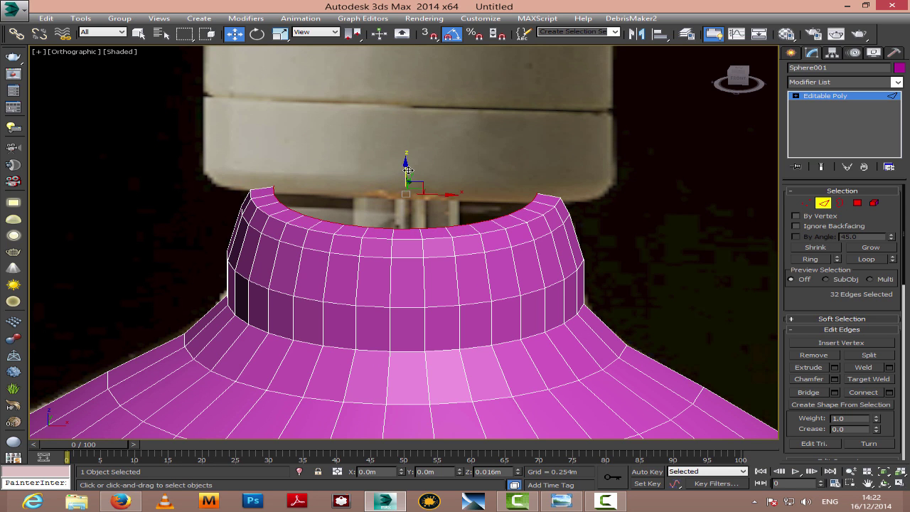
click(822, 204)
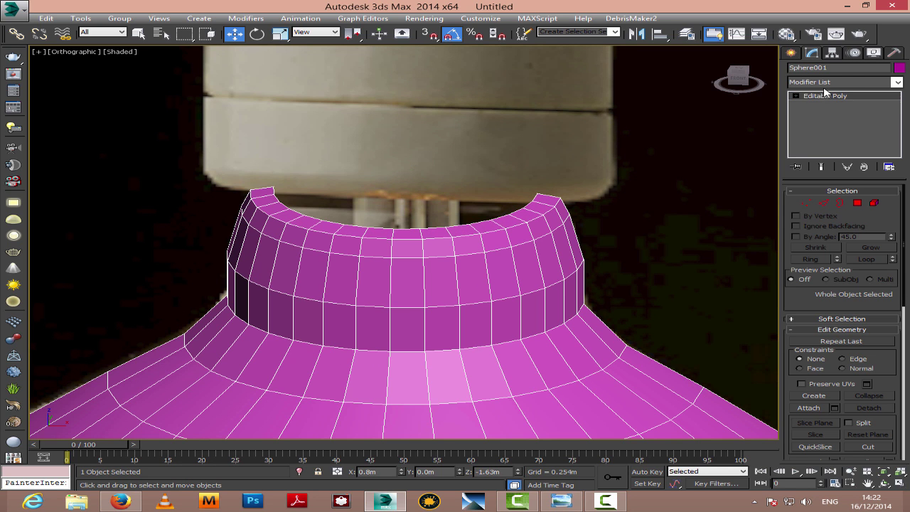
Change the bulb's object color to the grey custom color
click(899, 67)
click(667, 369)
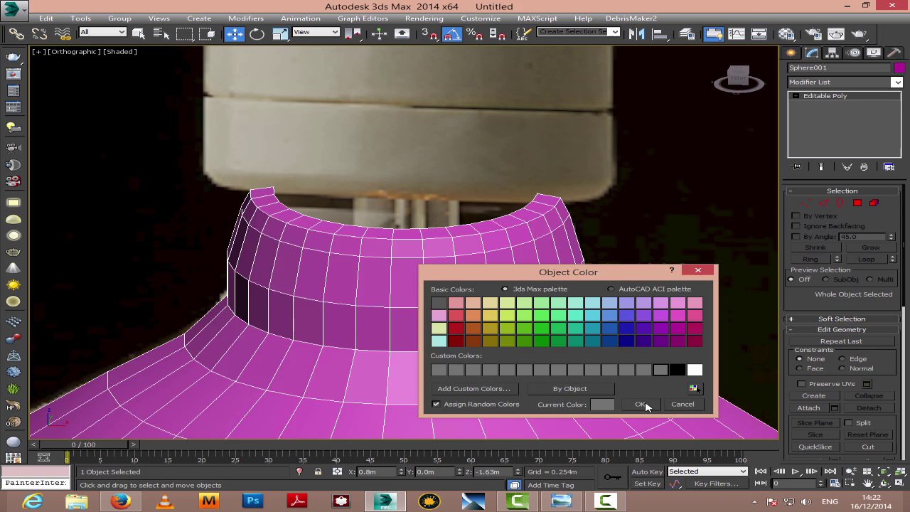
click(638, 402)
Add a Shell modifier to the bulb mesh to give the glass thickness
click(884, 483)
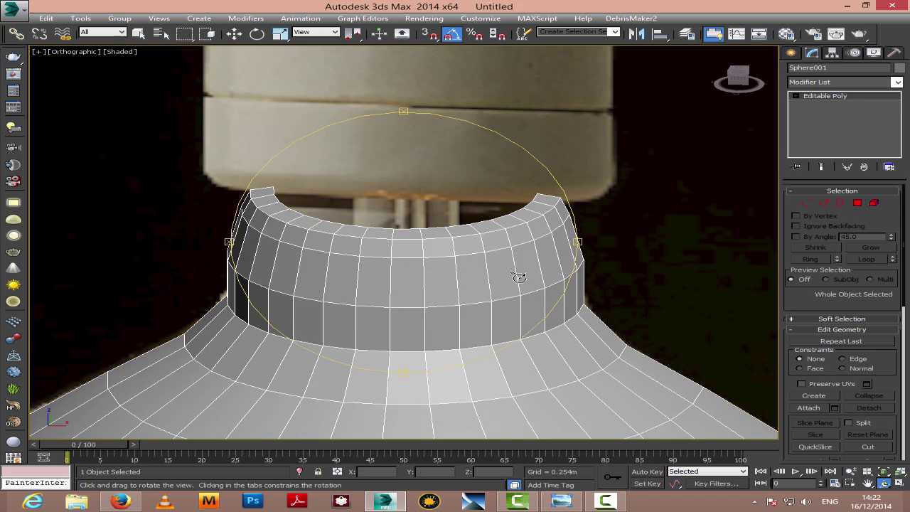
scroll(520, 277, down, 6)
drag(431, 261, 412, 237)
scroll(400, 254, up, 4)
scroll(410, 240, down, 1)
scroll(405, 235, down, 8)
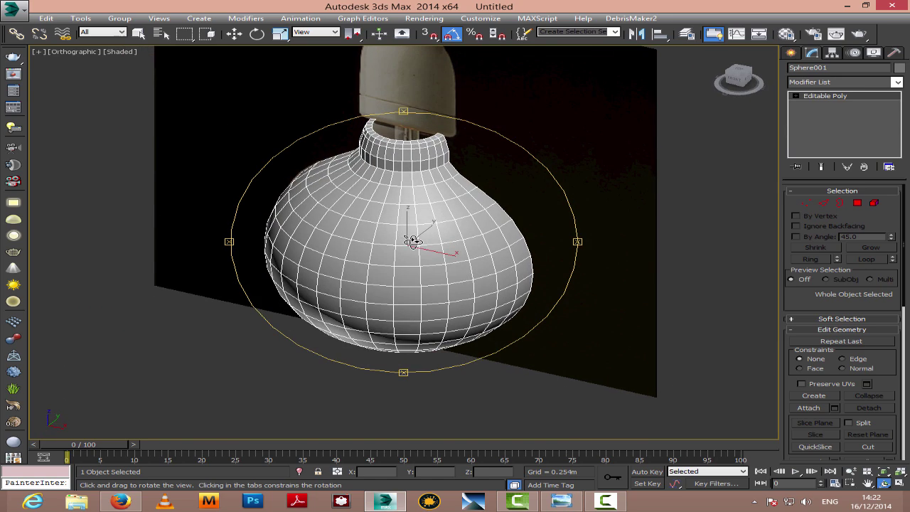
click(864, 83)
scroll(870, 290, down, 18)
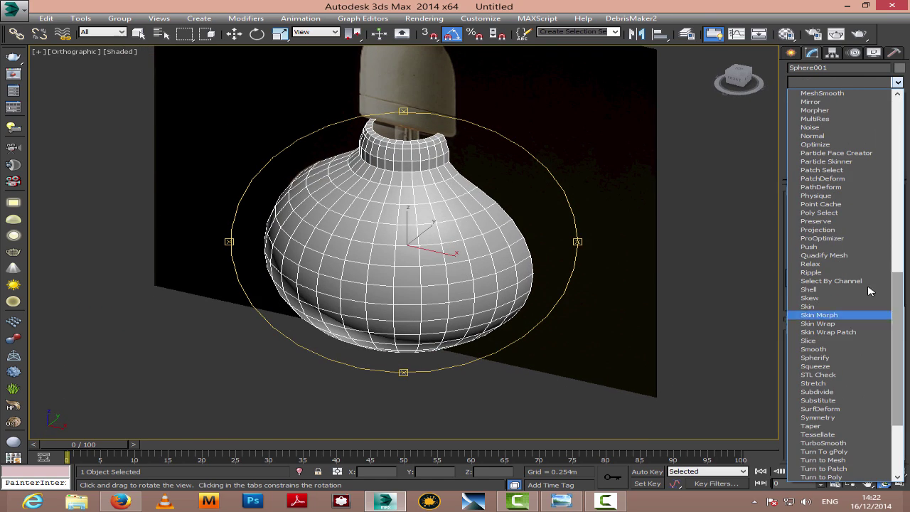
click(835, 289)
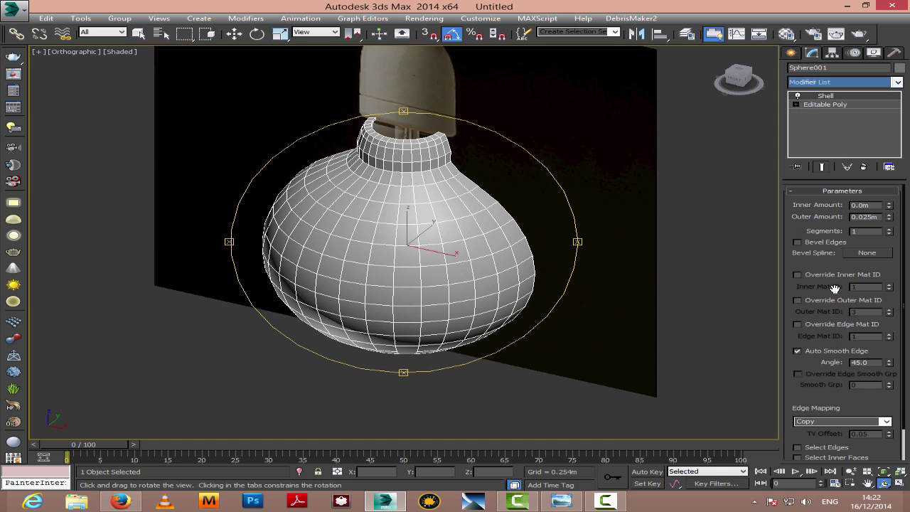
Set the shell's outer amount to 0.01 m, checking the wall thickness at the neck opening
click(868, 483)
scroll(433, 291, up, 10)
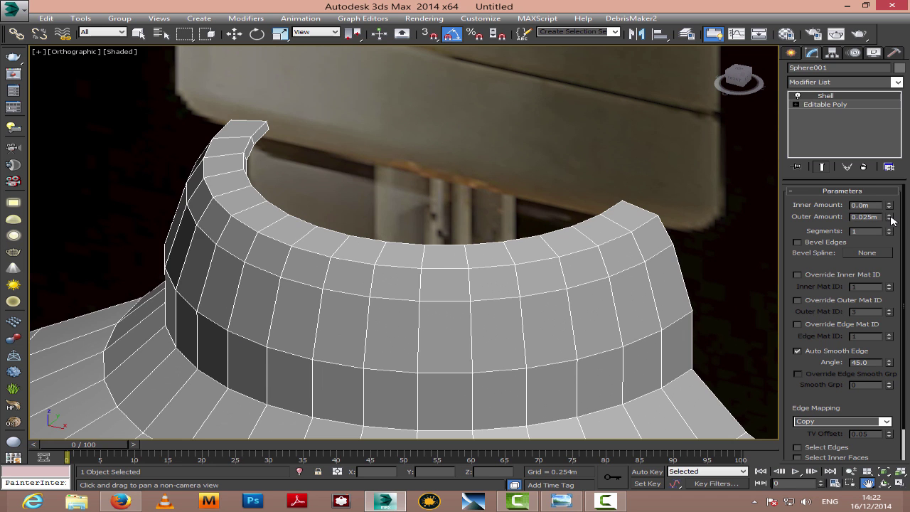
drag(889, 216, 895, 250)
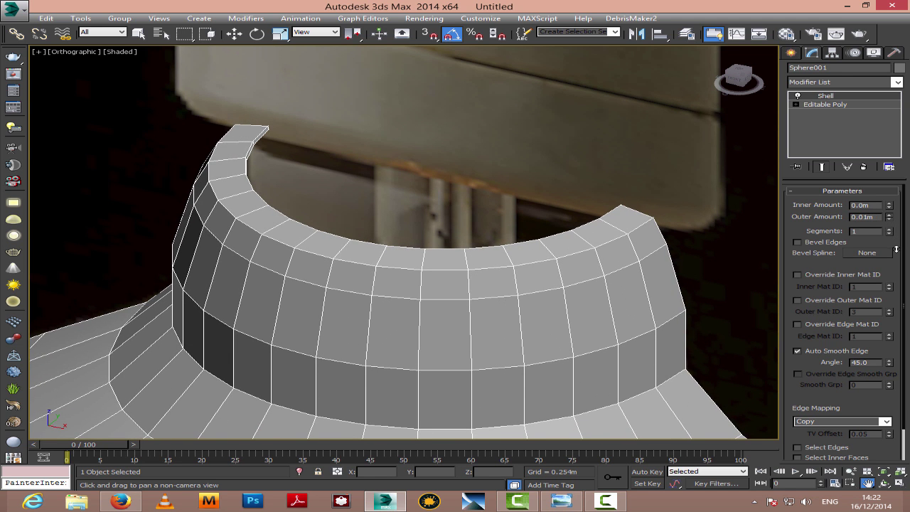
scroll(605, 219, down, 4)
Add a TurboSmooth modifier above the Shell and set its iterations to 2
click(858, 84)
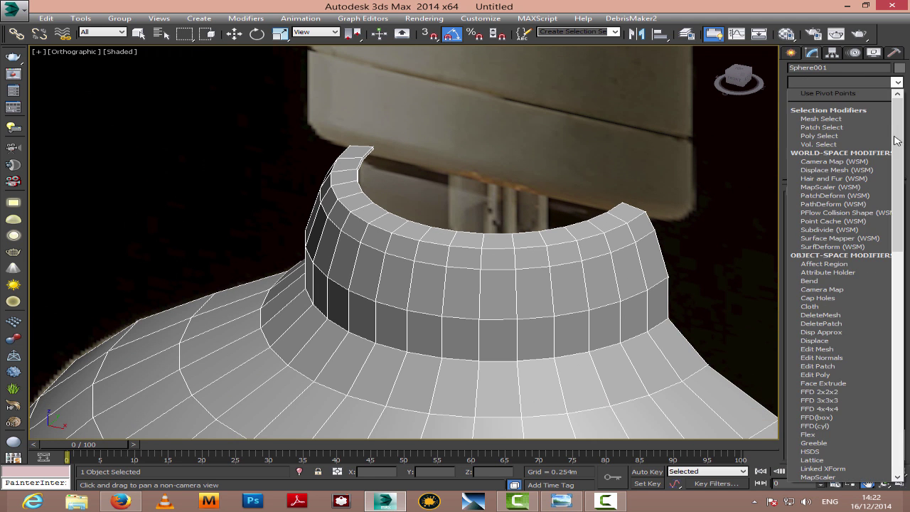
scroll(842, 284, down, 15)
scroll(893, 397, down, 5)
click(858, 329)
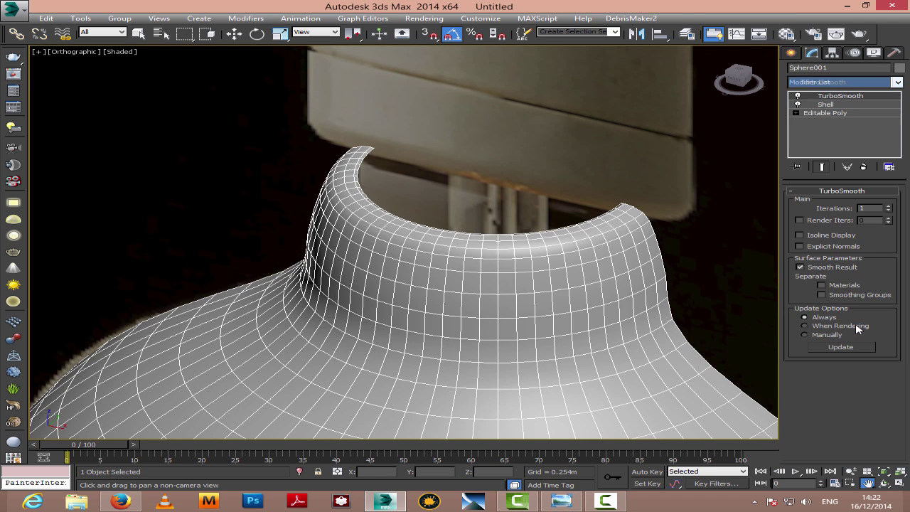
click(888, 206)
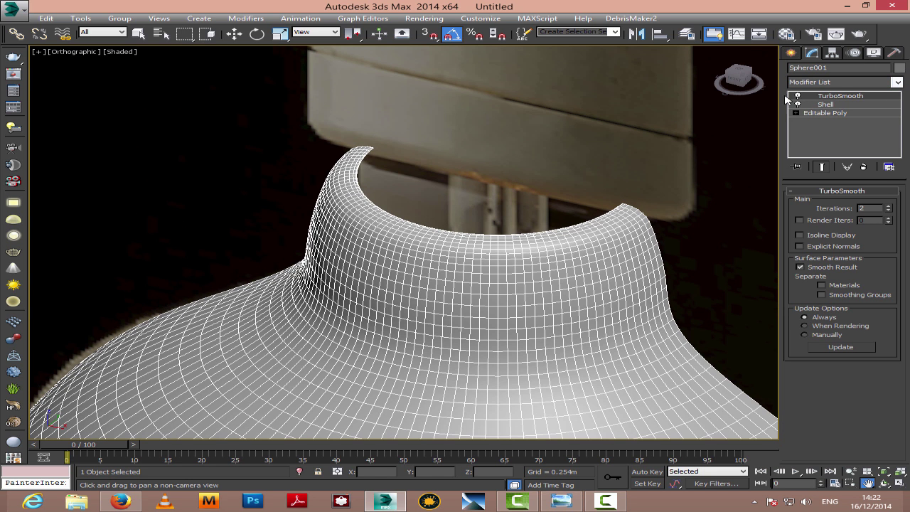
Deselect the bulb and examine its smoothed shape against the reference image from an angled view
key(w)
click(230, 212)
scroll(229, 216, down, 4)
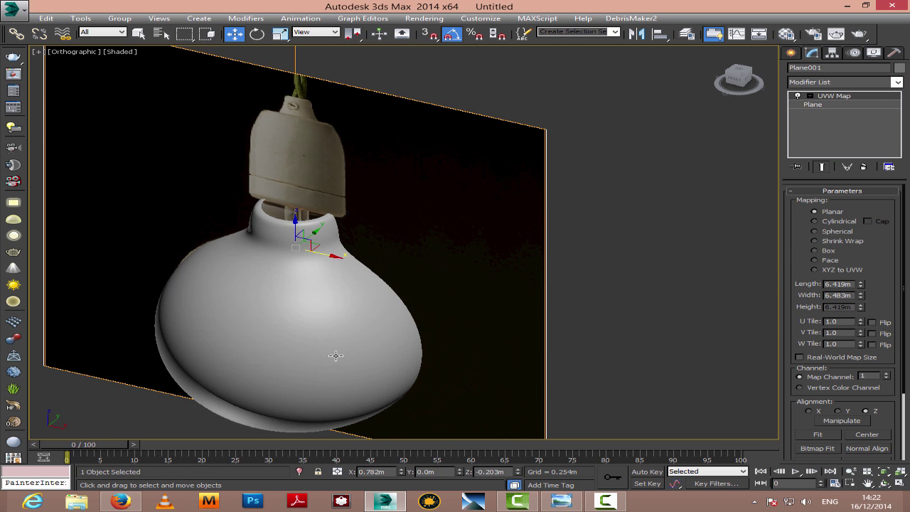
key(z)
click(883, 484)
drag(352, 302, 386, 260)
key(w)
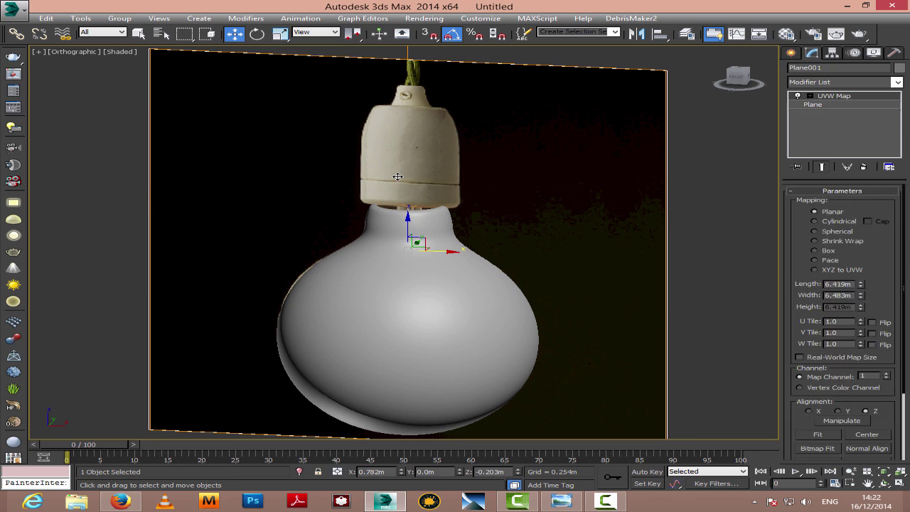
Create a cylinder centred on the bulb's neck in the top view, about 0.575 m in radius and 0.492 m high
key(t)
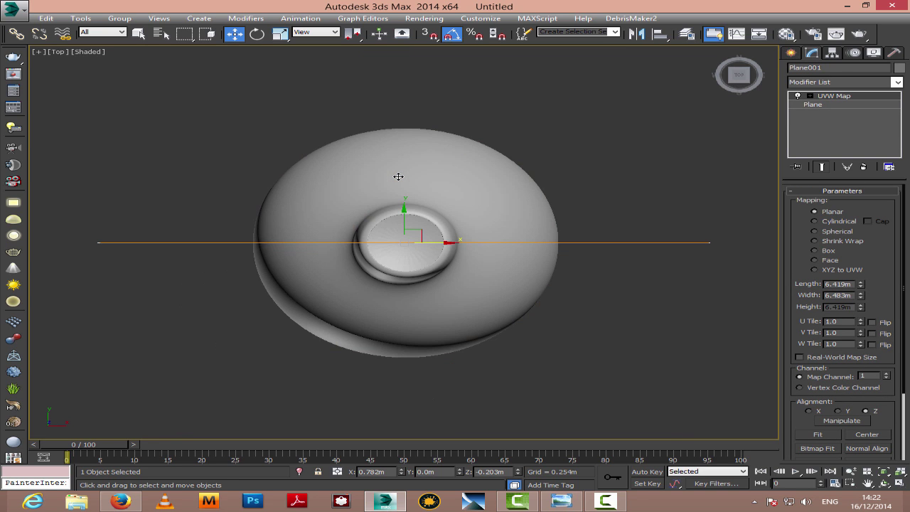
click(791, 53)
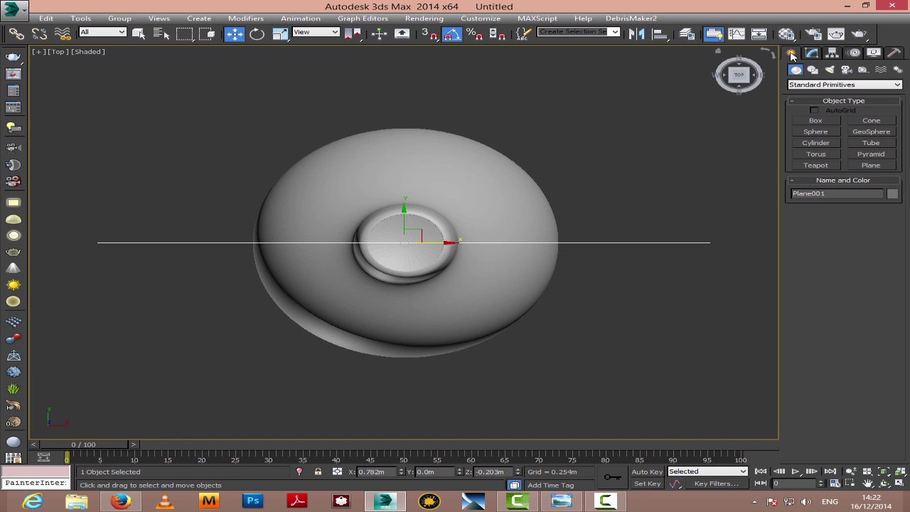
click(816, 143)
drag(404, 242, 403, 281)
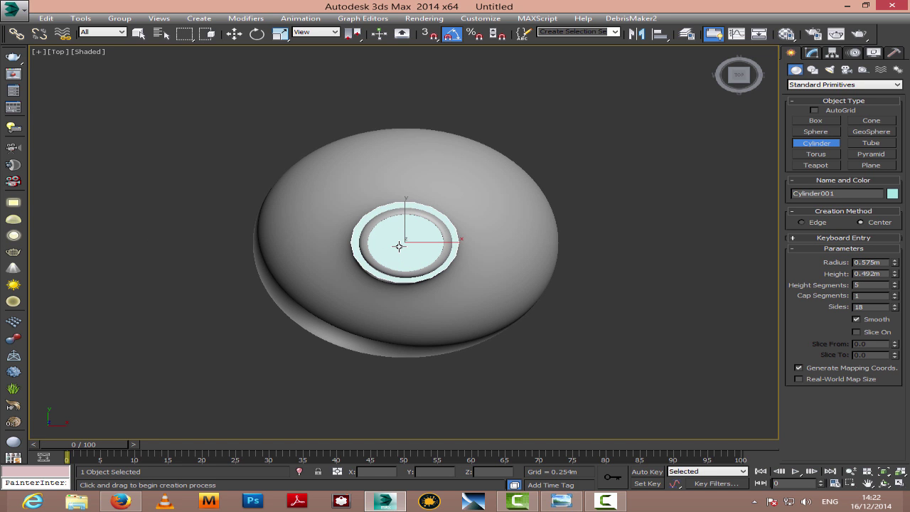
Raise the cylinder to about Z 0.541 m in the front view so it sits over the socket's lower band
key(f)
key(w)
scroll(399, 246, down, 6)
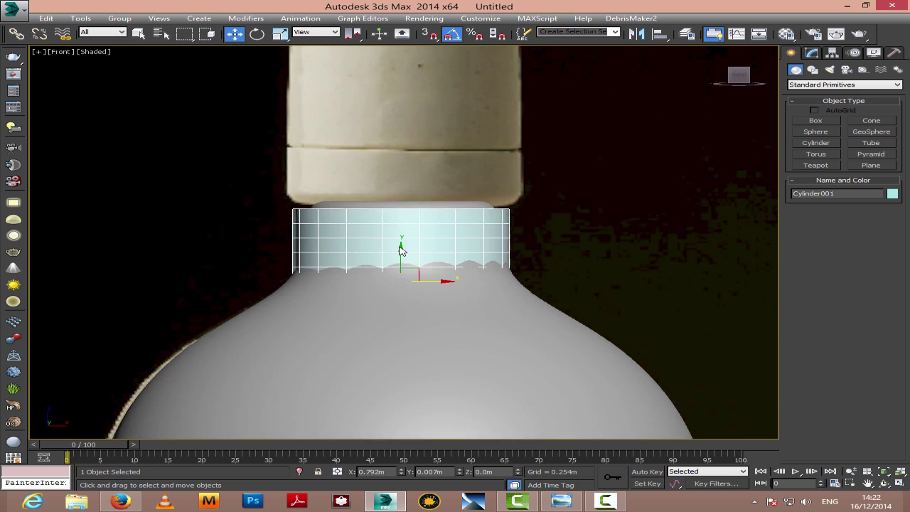
drag(400, 249, 403, 192)
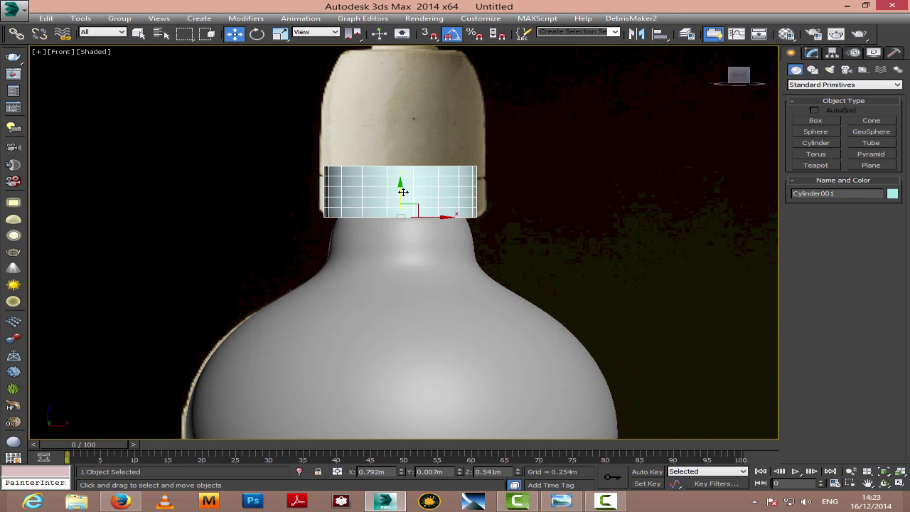
Try shifting the bulb slightly along X against the reference image, and undo the shift
click(867, 483)
scroll(547, 366, down, 5)
scroll(545, 229, up, 4)
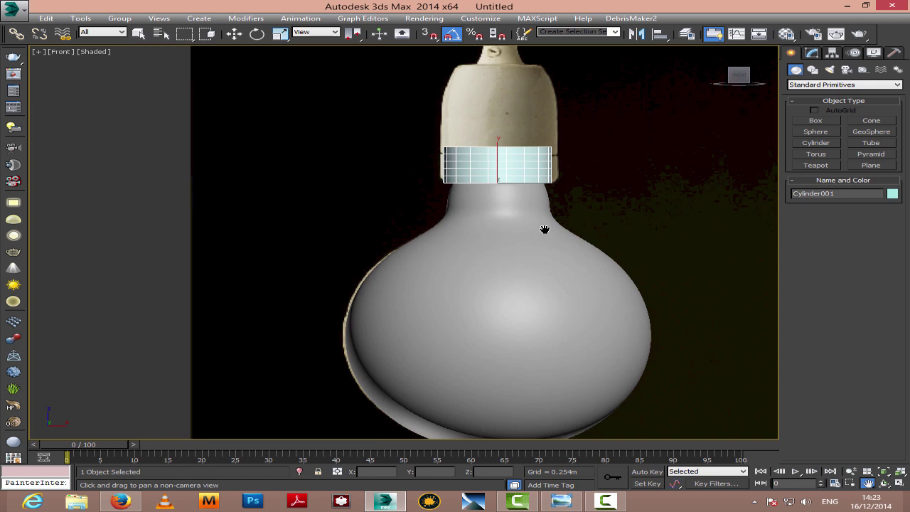
drag(545, 230, 541, 221)
key(w)
click(522, 268)
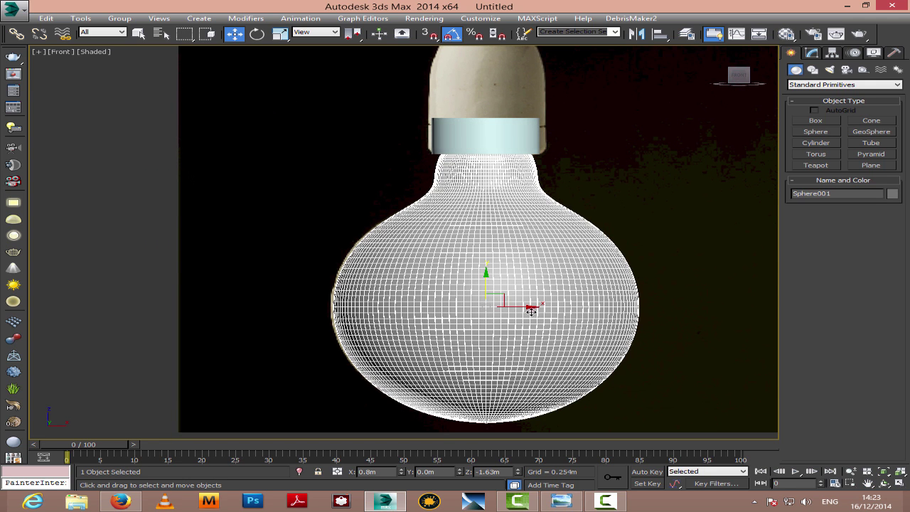
drag(523, 307, 522, 307)
key(ctrl+z)
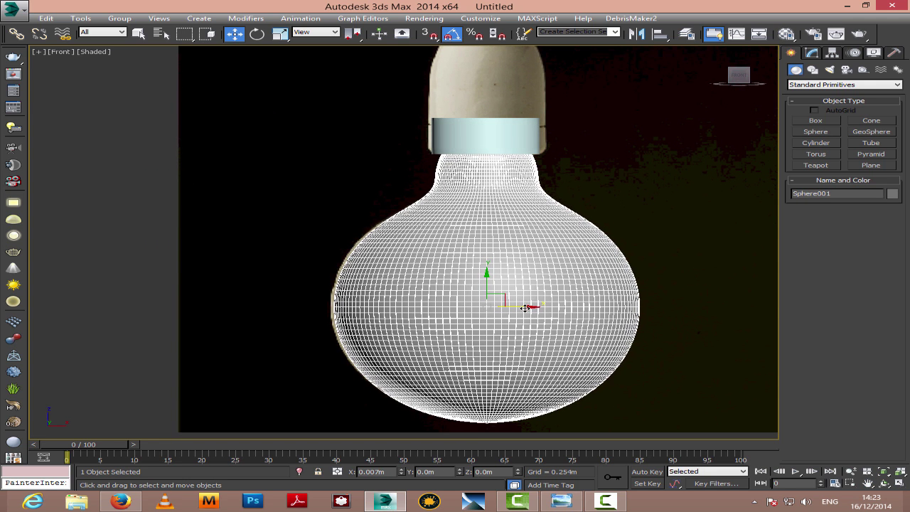
Align the cylinder's position to the bulb, centre to centre
click(496, 140)
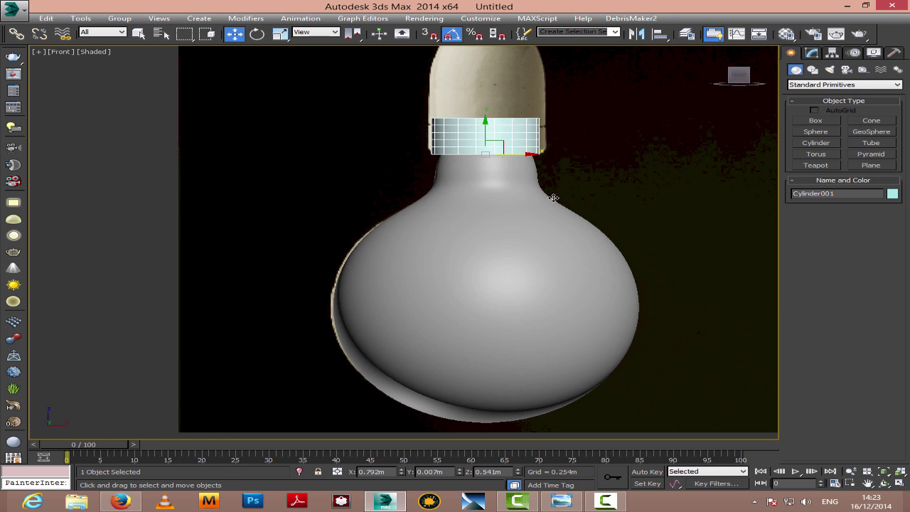
click(868, 483)
scroll(524, 301, up, 5)
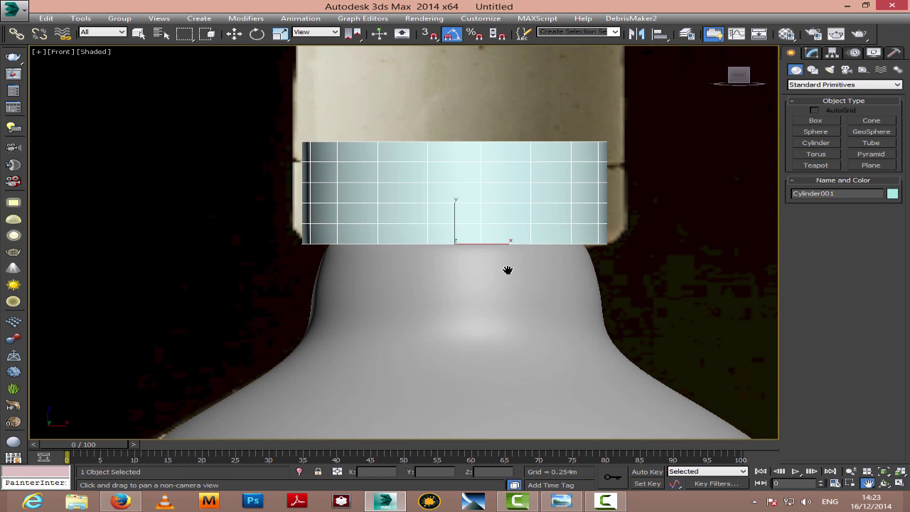
drag(507, 270, 532, 141)
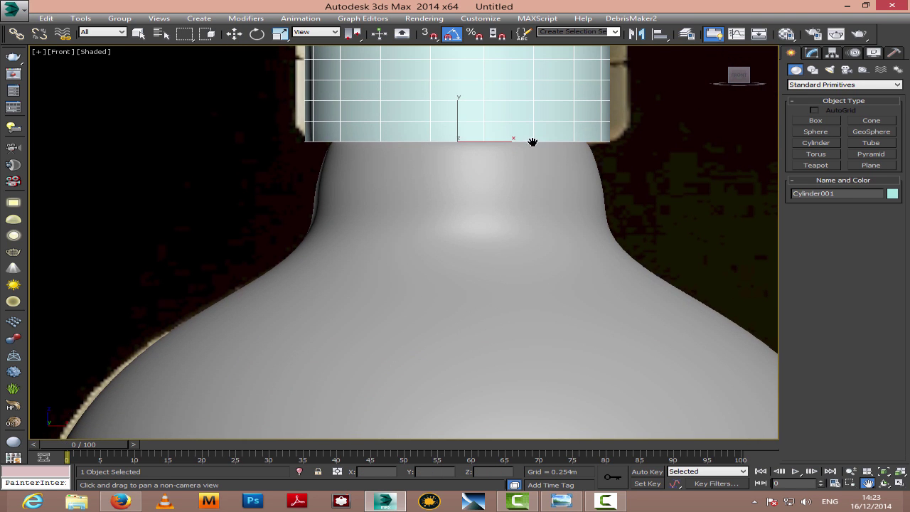
click(657, 34)
click(537, 253)
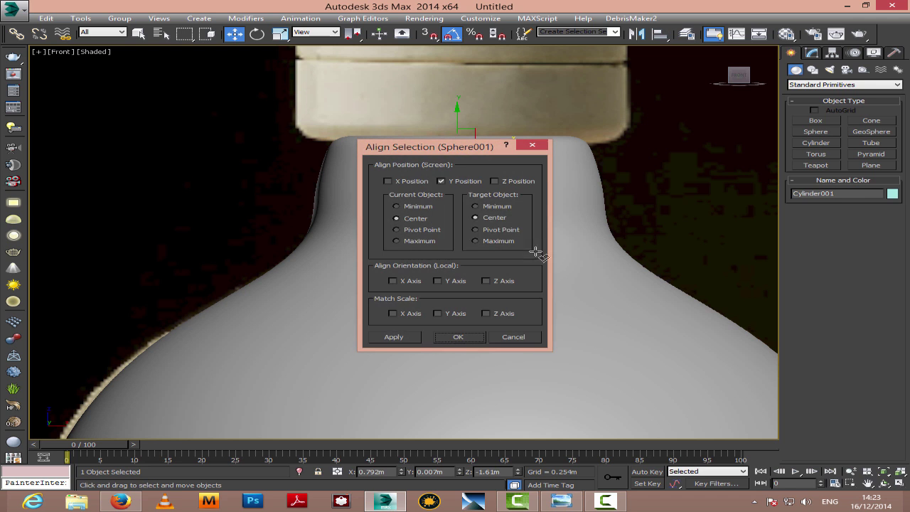
click(494, 181)
click(458, 338)
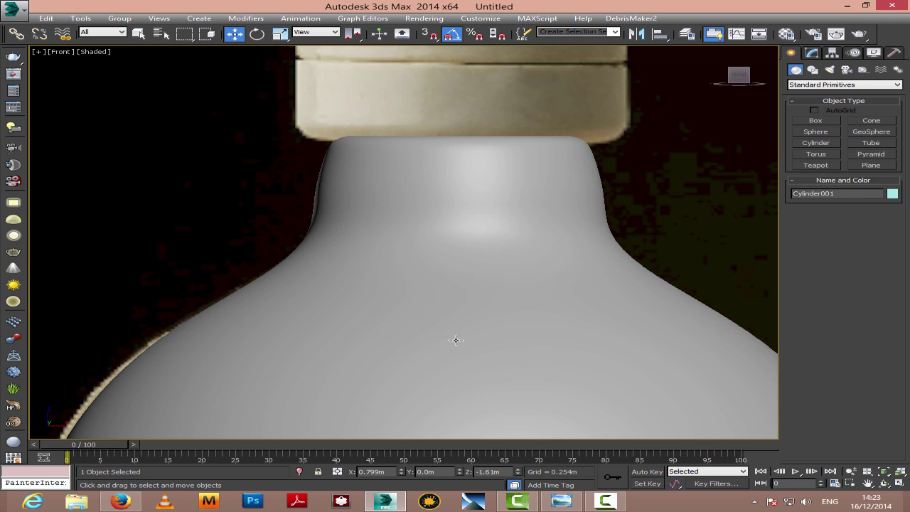
Move the aligned cylinder back up to the socket's lower band, at about Z 0.513 m
scroll(460, 329, down, 3)
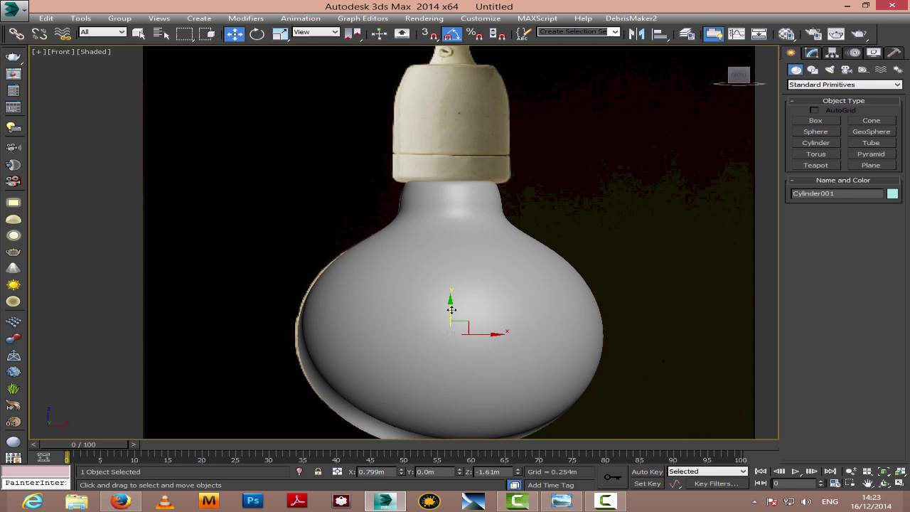
drag(453, 144, 453, 161)
scroll(459, 161, up, 5)
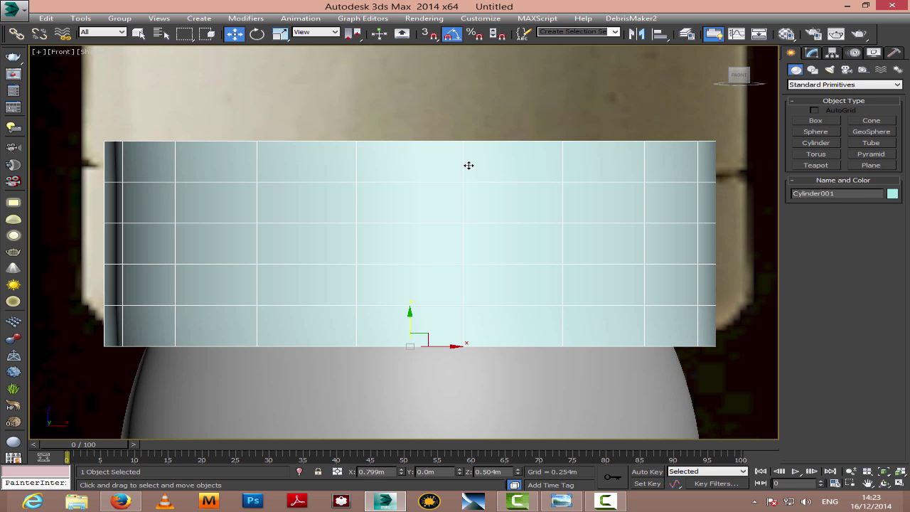
mouse_move(419, 322)
mouse_down()
mouse_move(410, 278)
mouse_move(409, 322)
mouse_up()
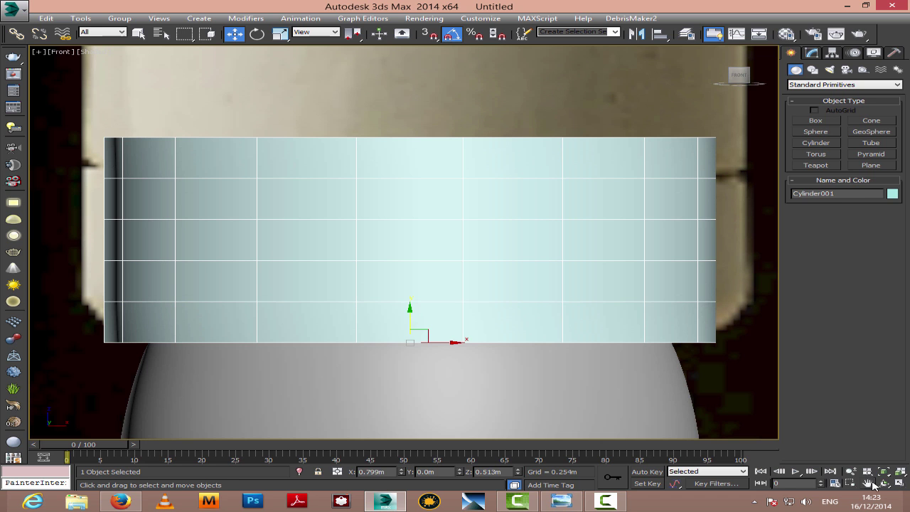
Convert the socket cylinder to an Editable Poly
key(e)
drag(455, 258, 436, 277)
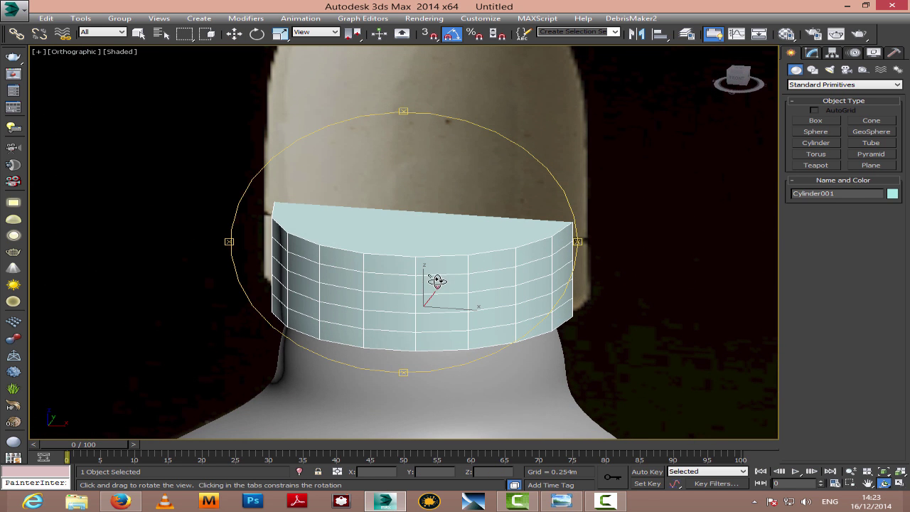
click(812, 53)
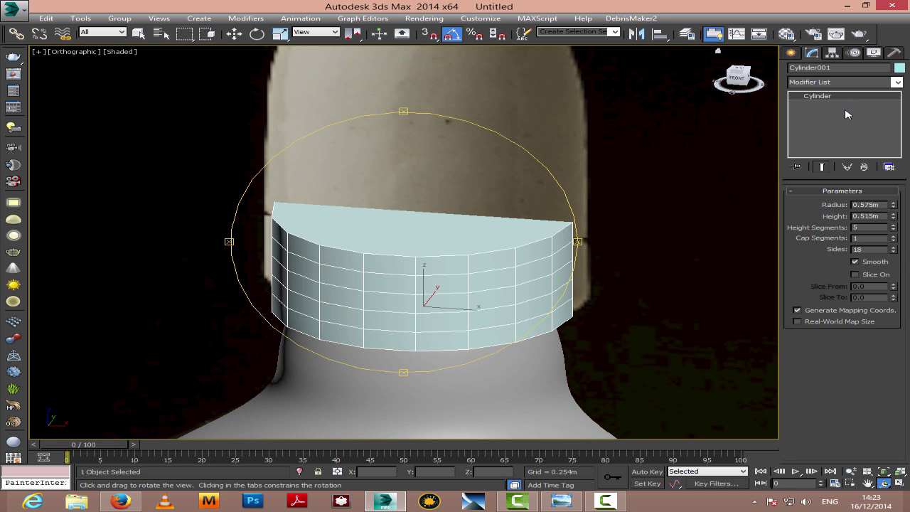
right_click(846, 115)
click(800, 188)
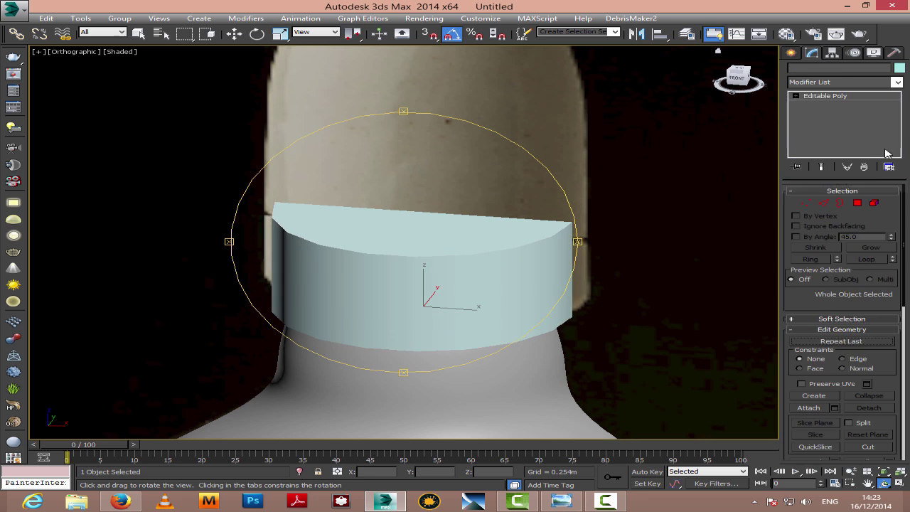
Delete the cylinder's top cap and its four upper rows of polygons, keeping only the lowest ring
click(858, 203)
key(w)
click(465, 245)
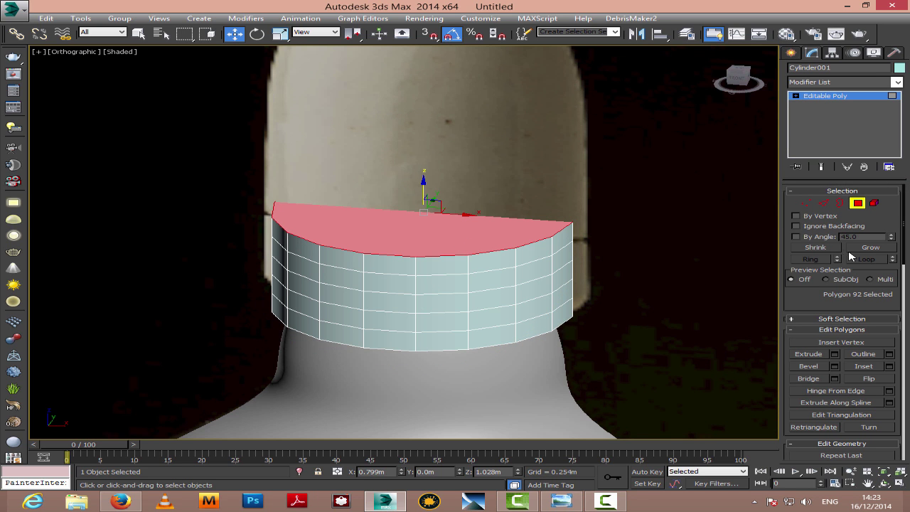
click(853, 249)
click(853, 249)
click(855, 248)
click(857, 248)
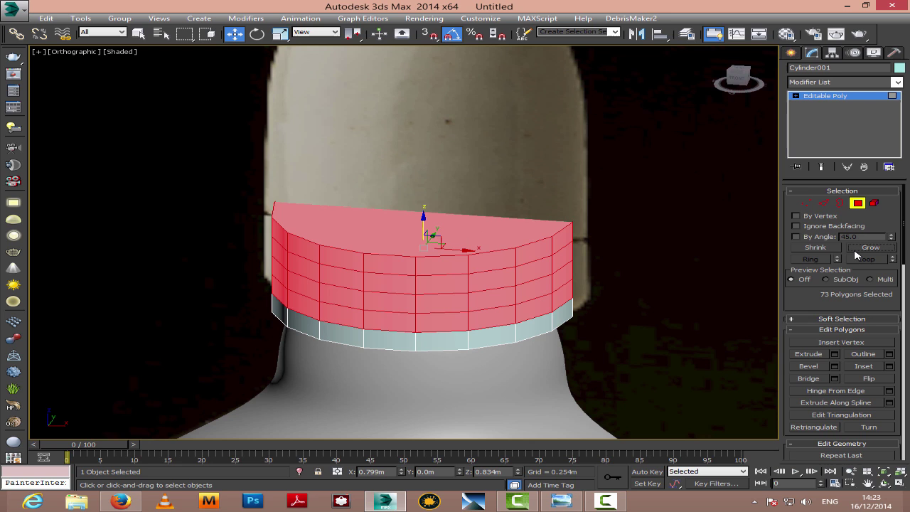
key(Delete)
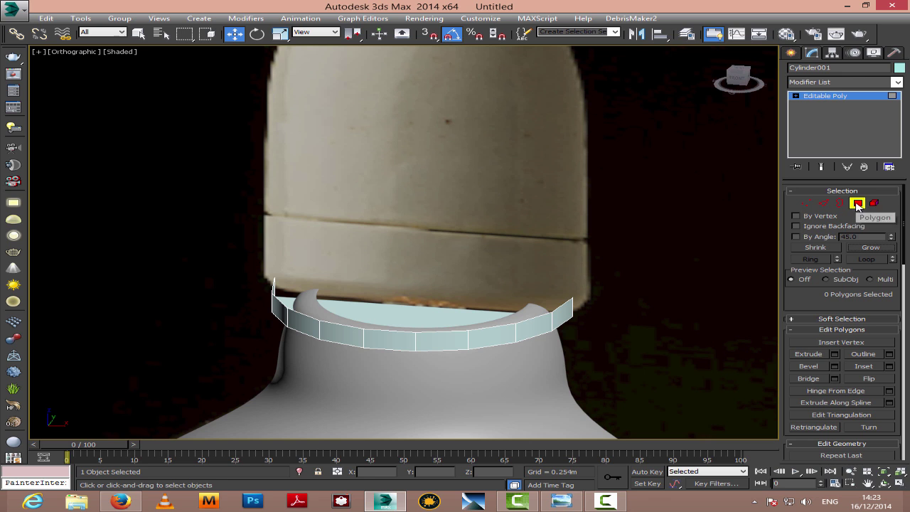
Scale the ring's upper border outward to the socket's width and raise the ring so that border sits at about Z 0.643 m
click(845, 203)
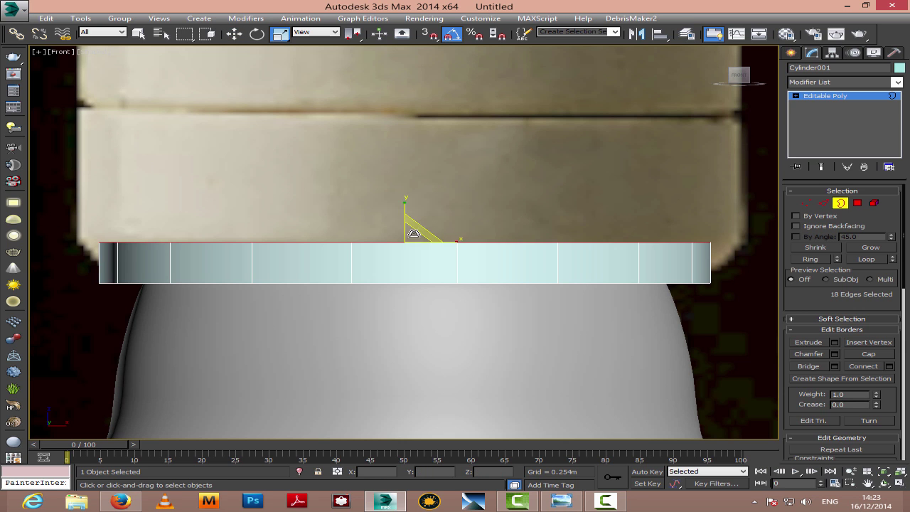
drag(407, 232, 410, 224)
key(w)
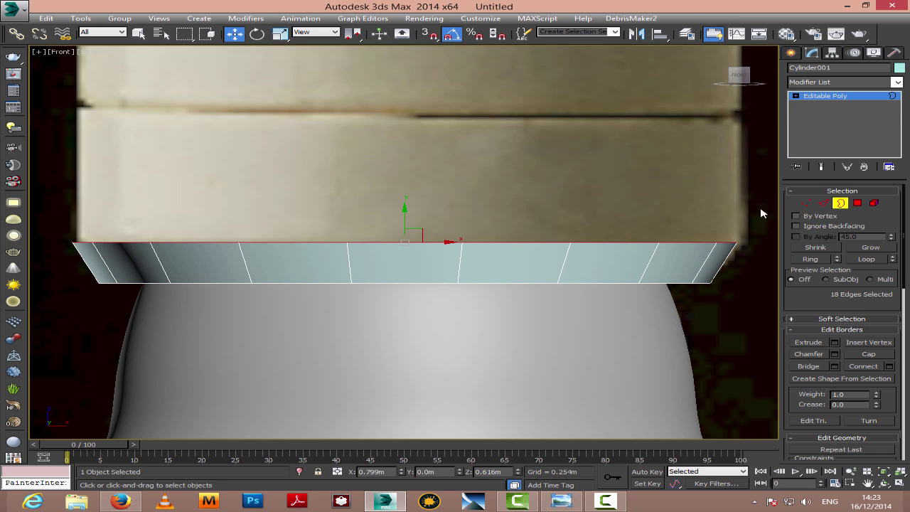
click(839, 204)
mouse_move(403, 259)
mouse_down()
mouse_move(400, 214)
mouse_move(404, 252)
mouse_up()
Connect the ring's vertical edges with one segment and scale the new loop outward to round the socket's lower corner
click(823, 204)
click(722, 252)
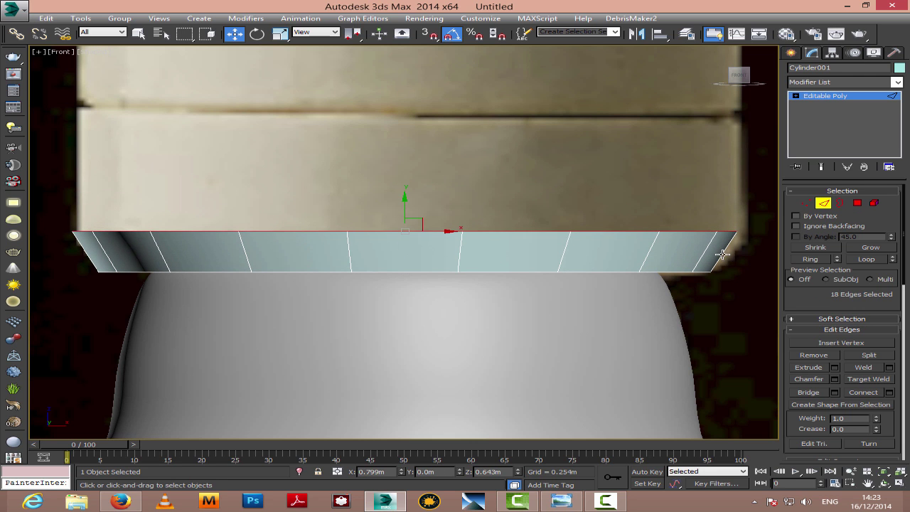
click(810, 259)
click(888, 392)
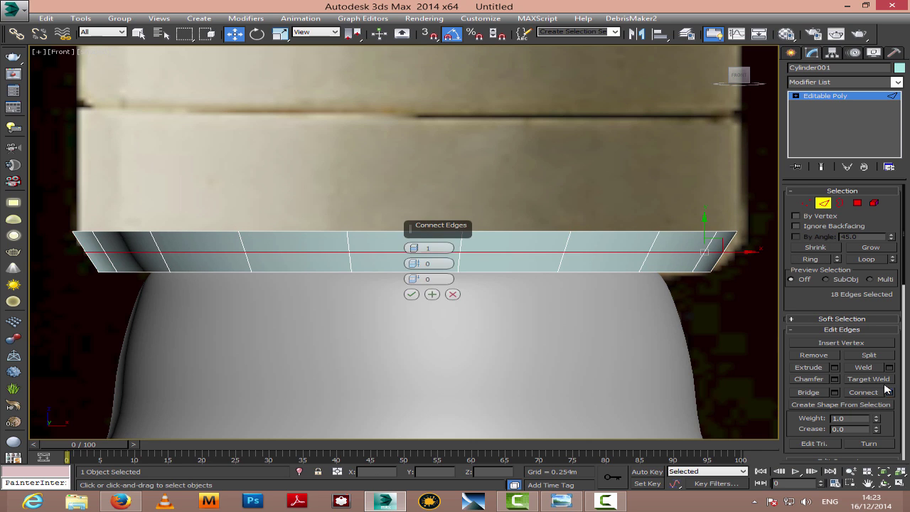
click(411, 294)
key(r)
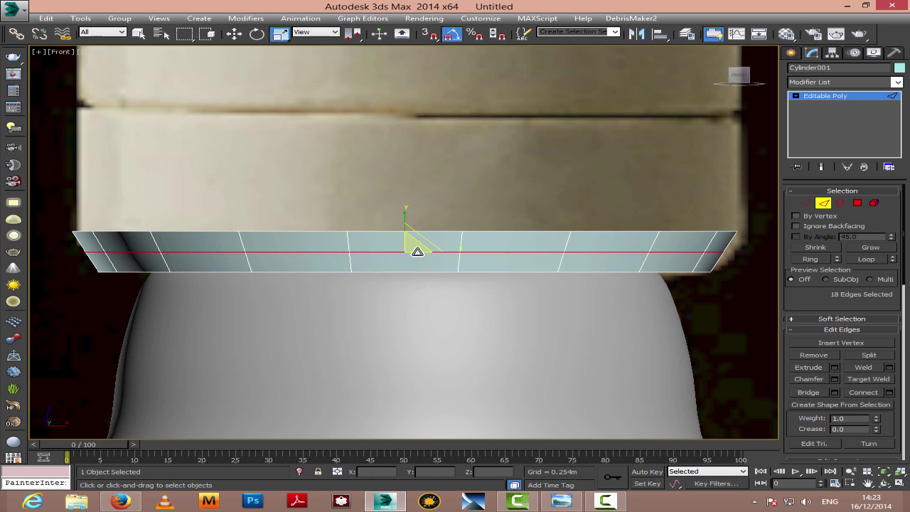
drag(413, 248, 413, 247)
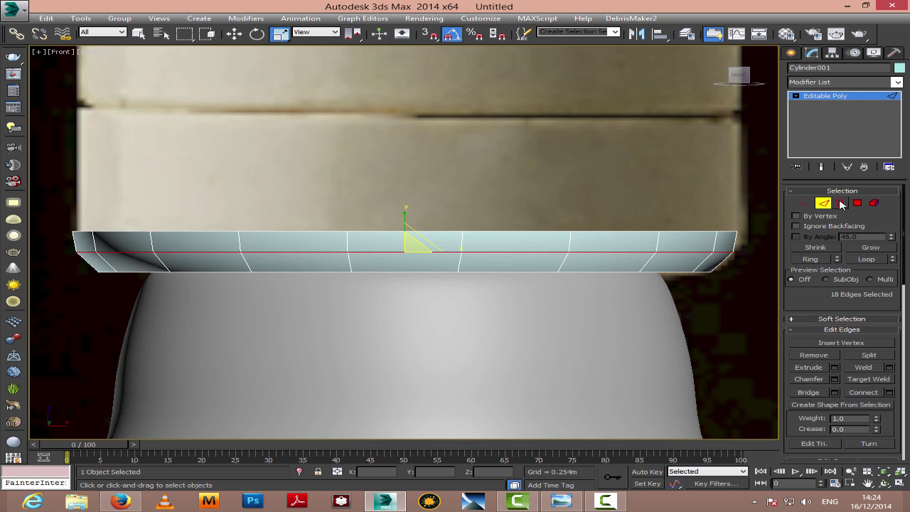
Shift the whole ring along X to 0.813 m to line it up with the socket in the photo
click(829, 204)
click(235, 36)
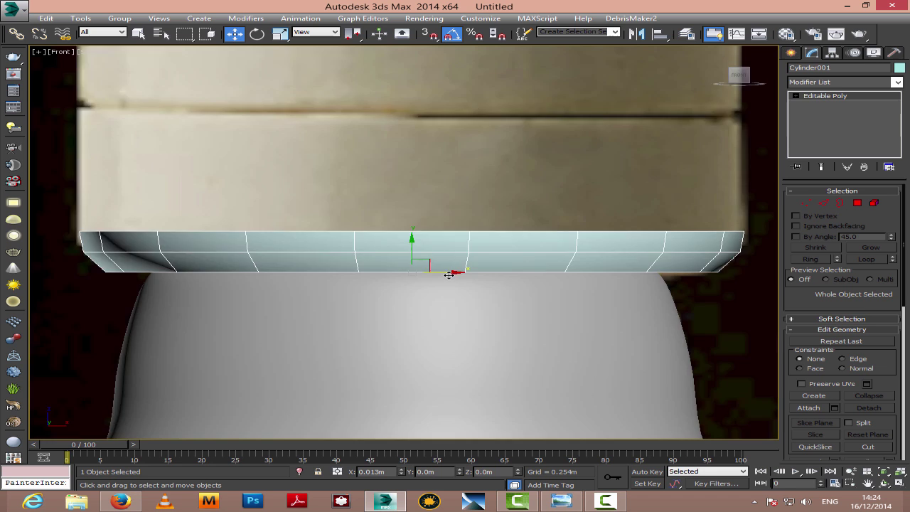
scroll(444, 274, down, 5)
scroll(449, 275, up, 5)
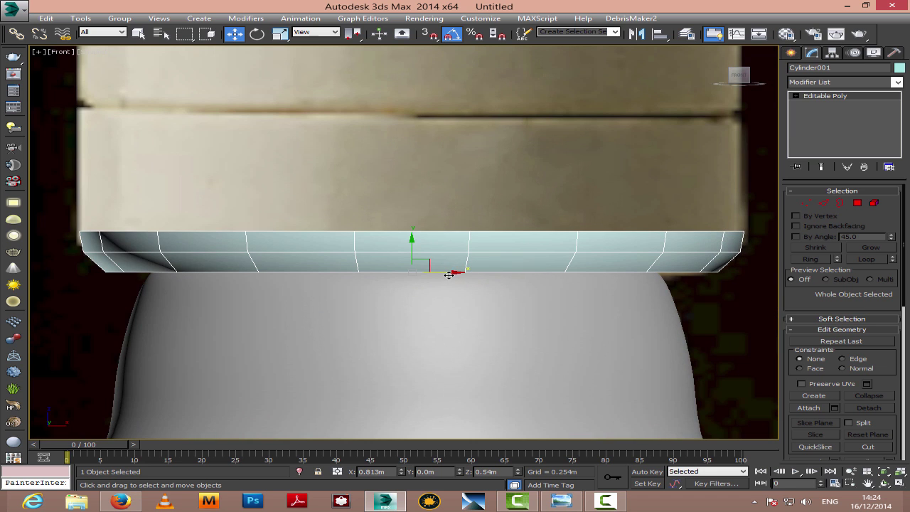
Extrude the ring's upper border straight up to the socket's horizontal seam in the reference photo
click(838, 204)
click(498, 230)
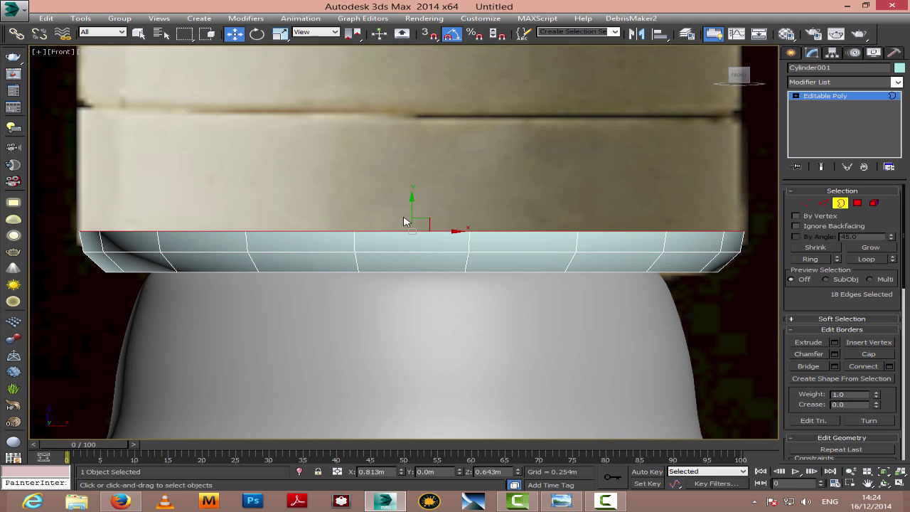
shift+drag(403, 221, 418, 114)
Form a thin groove at the seam by extending the border inward, slightly up and back outward, ending at about Z 0.953 m
click(280, 36)
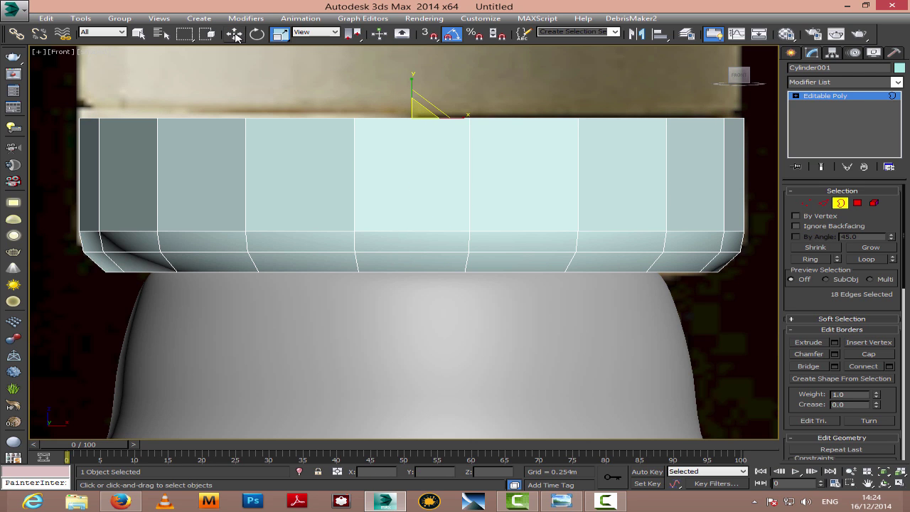
click(234, 33)
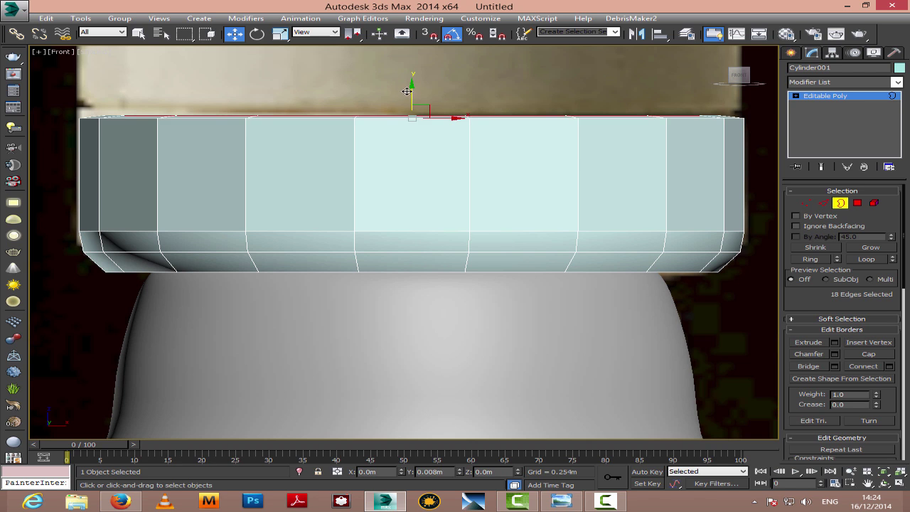
drag(407, 91, 405, 93)
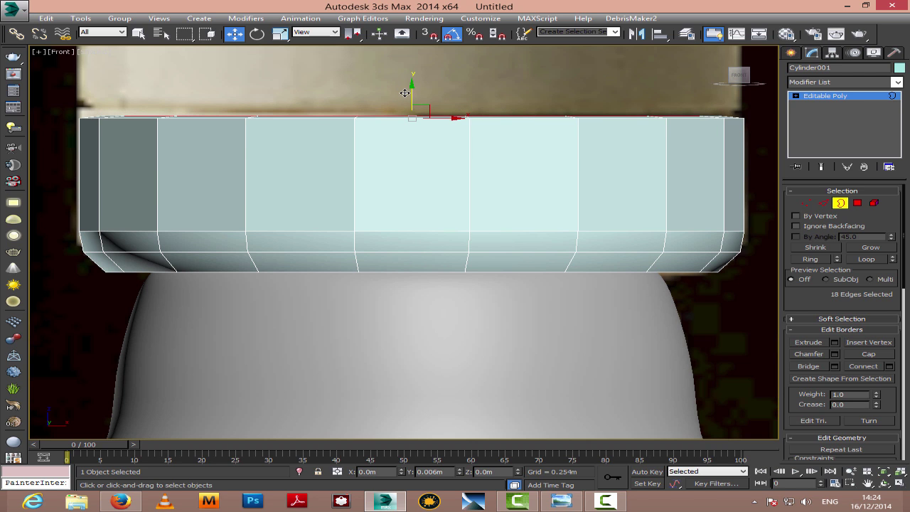
click(280, 33)
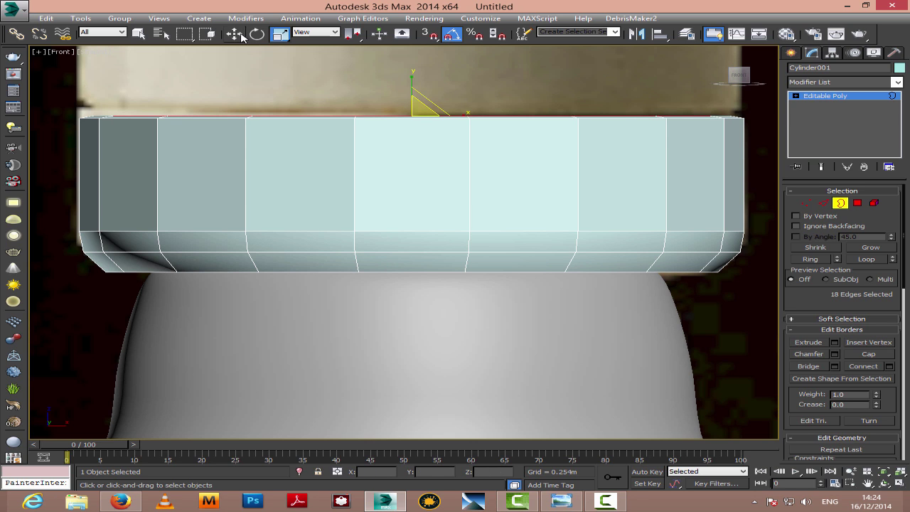
click(235, 33)
drag(413, 95, 413, 98)
click(281, 34)
scroll(440, 145, down, 3)
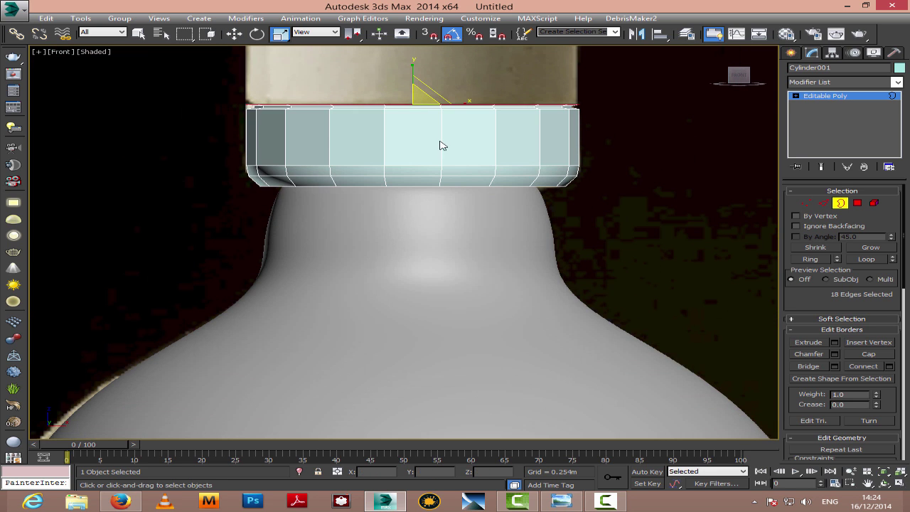
Extrude the border above the groove upward in two segments to about Z 1.699 m, scaling the upper one to 97%
click(868, 483)
drag(416, 263, 459, 439)
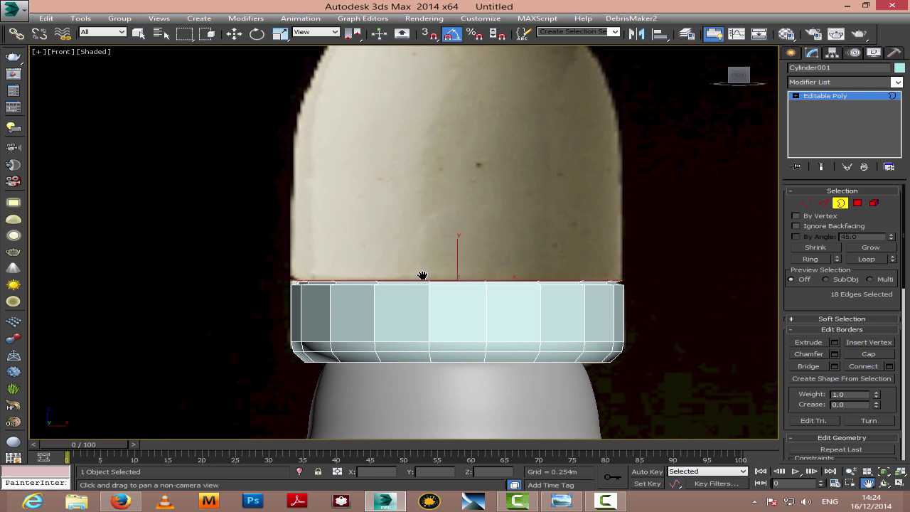
right_click(375, 164)
key(w)
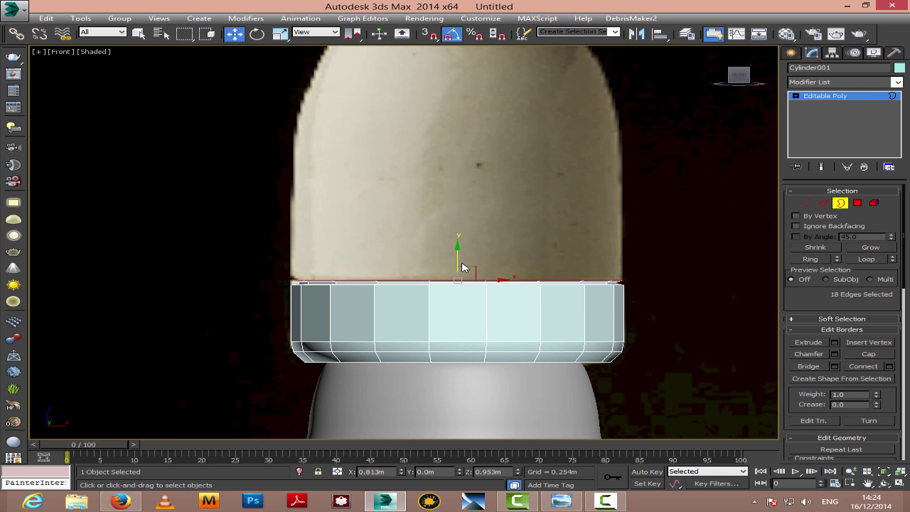
shift+drag(457, 247, 457, 130)
key(r)
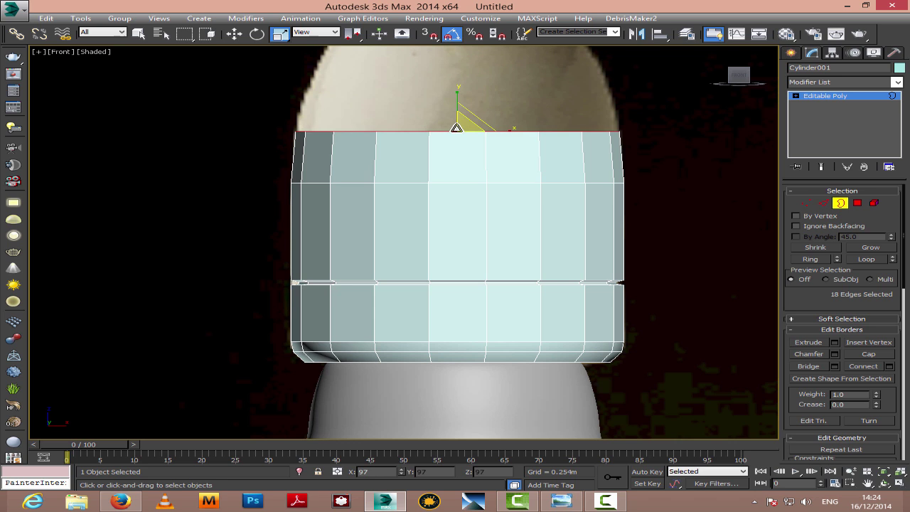
Extend the border along the socket's curved shoulder in two narrowing segments to about Z 2.028 m, scaling the last to 90%
click(868, 485)
drag(502, 159, 509, 278)
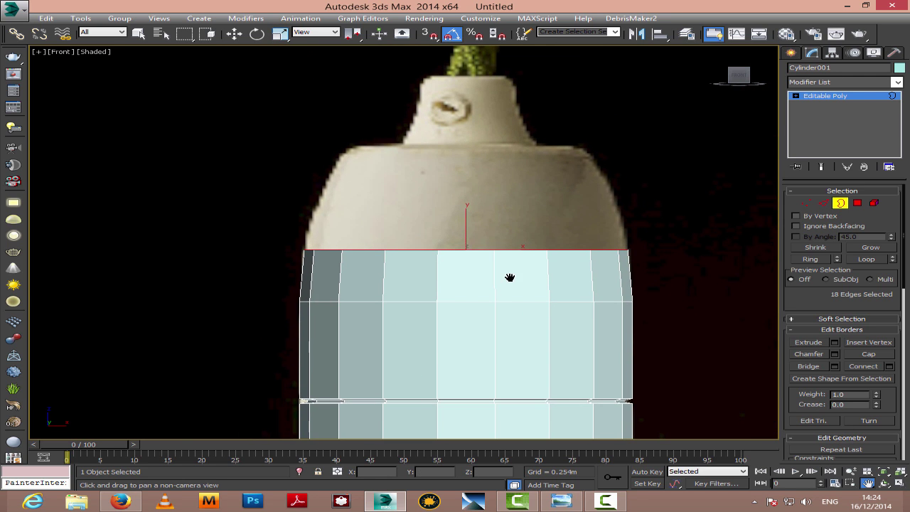
right_click(508, 276)
click(234, 34)
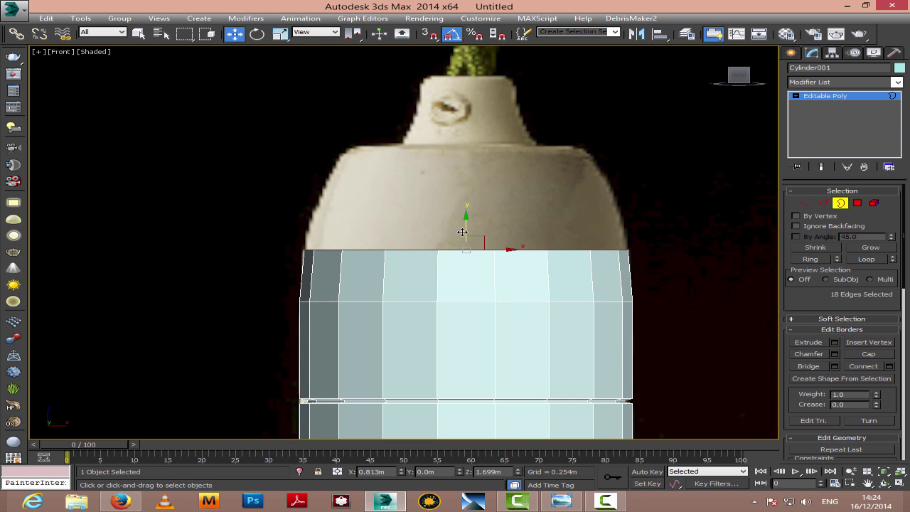
drag(462, 232, 482, 190)
click(280, 33)
click(234, 33)
click(281, 34)
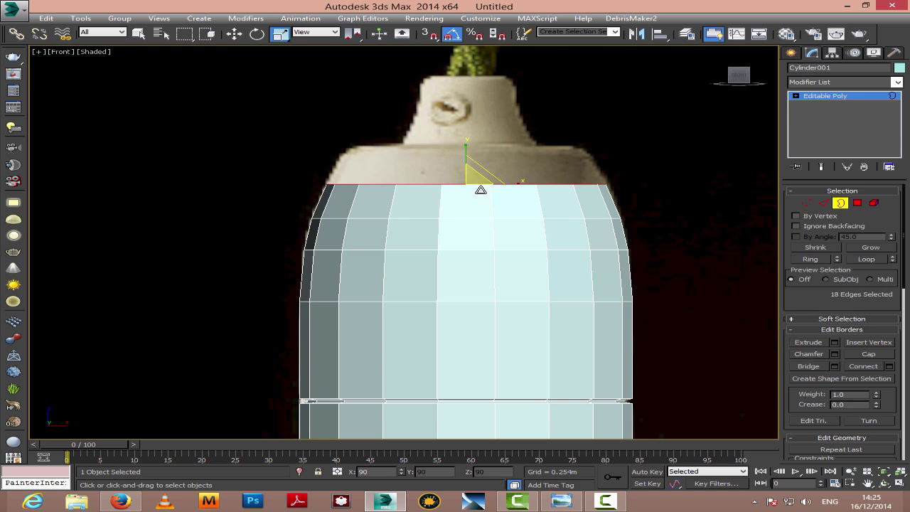
Extrude the border to the top of the shoulder at about Z 2.215 m and narrow it to match the photo
click(234, 33)
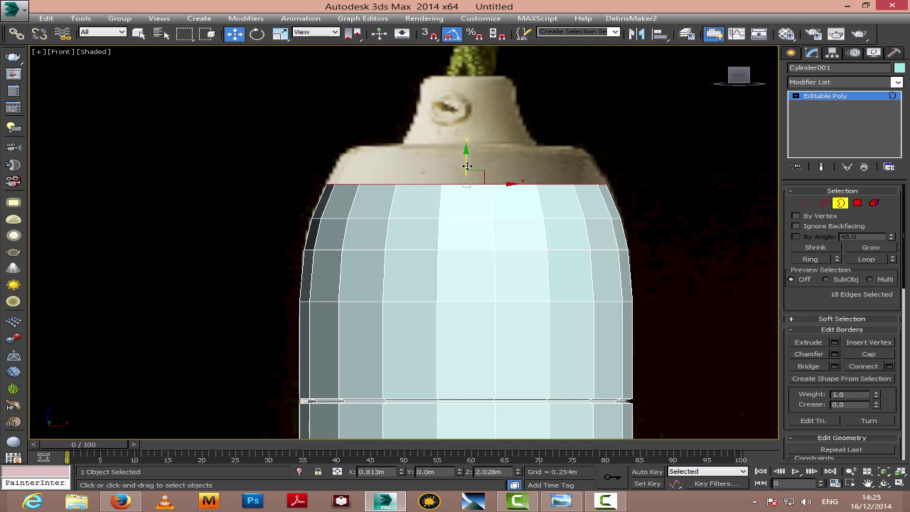
mouse_move(467, 163)
shift+mouse_down()
mouse_move(471, 129)
mouse_move(468, 149)
shift+mouse_up()
click(280, 34)
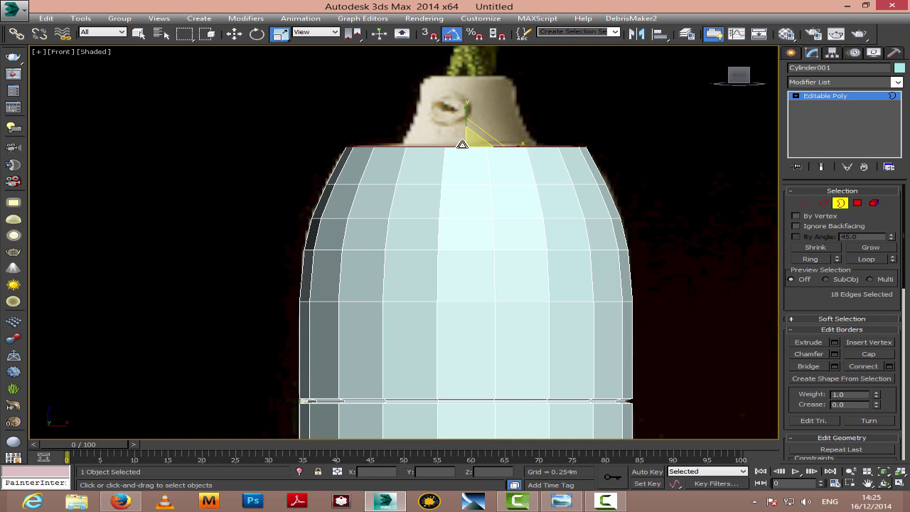
Raise a thin new segment to Z 2.231 m and scale its border to 53% to form the ledge around the neck
click(236, 34)
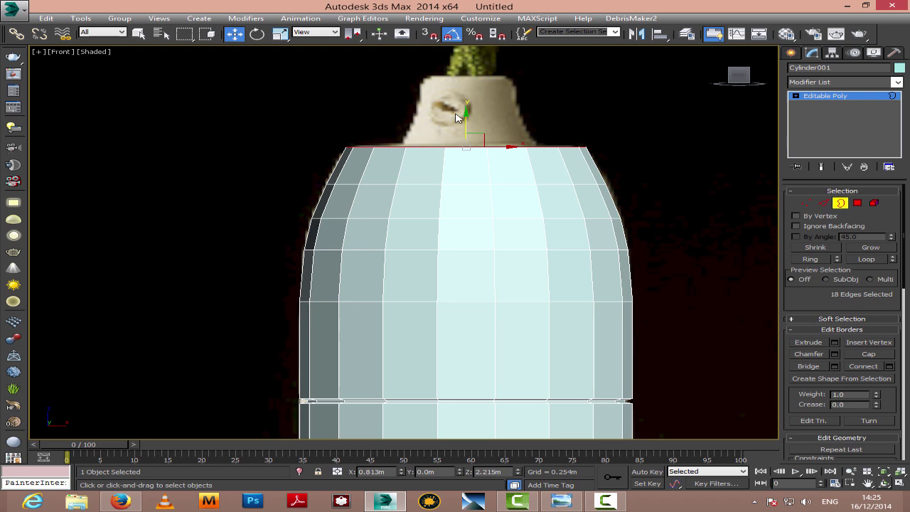
click(281, 34)
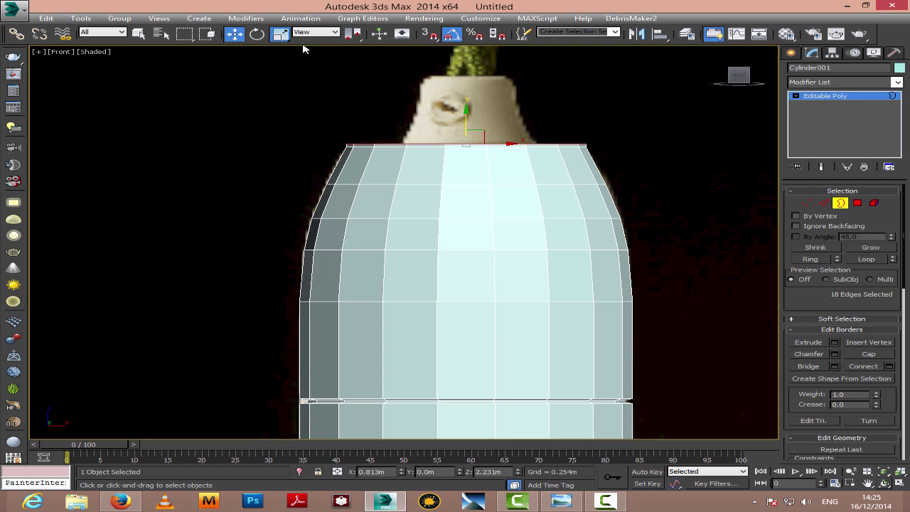
drag(469, 138, 484, 181)
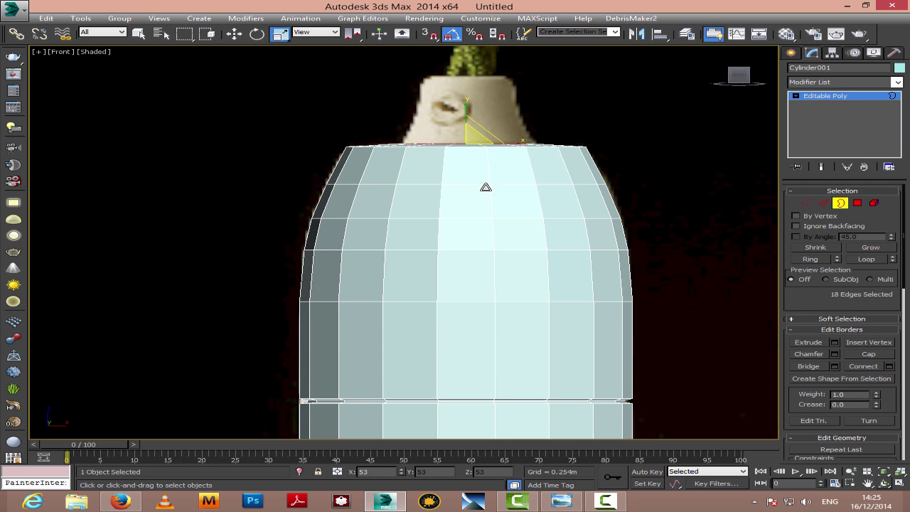
Extrude the inner border a short way upward and scale it to 83% to form the neck's flared base
key(w)
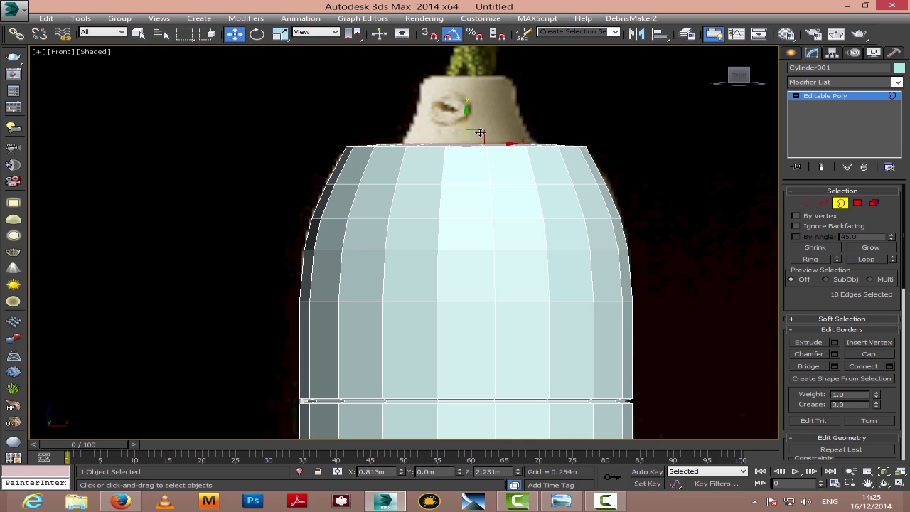
mouse_move(470, 125)
mouse_down()
mouse_move(472, 116)
mouse_move(475, 137)
mouse_up()
click(280, 33)
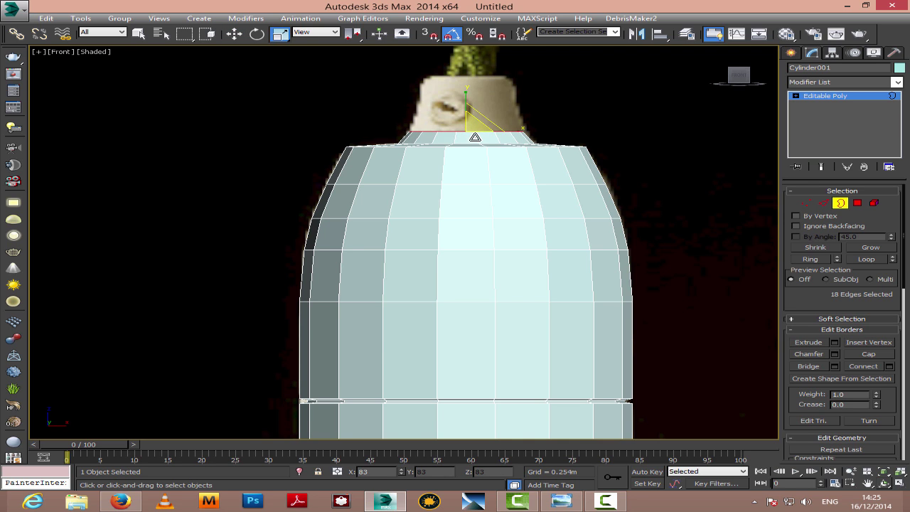
Extend the neck with one more tapered segment and a straight section up to its top edge in the photo
click(234, 34)
mouse_move(463, 113)
mouse_down()
mouse_move(465, 93)
mouse_move(479, 115)
mouse_up()
key(r)
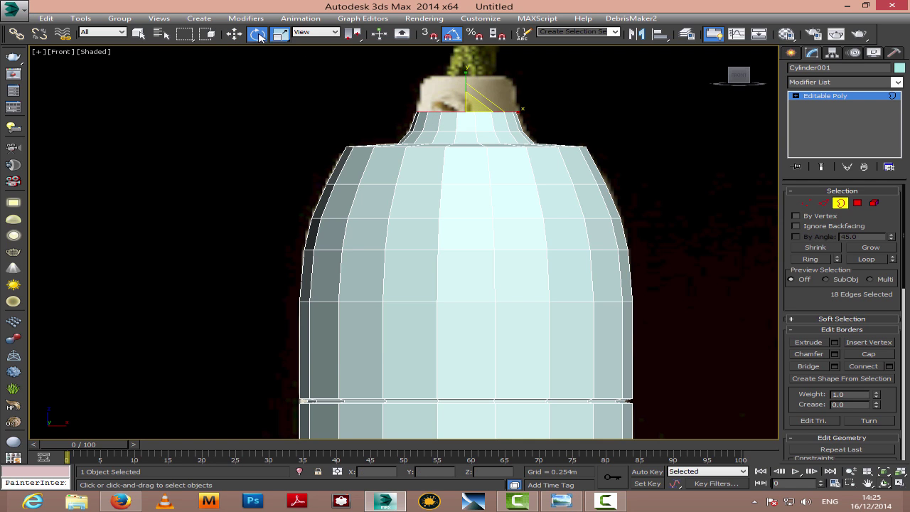
click(234, 34)
drag(466, 91, 469, 59)
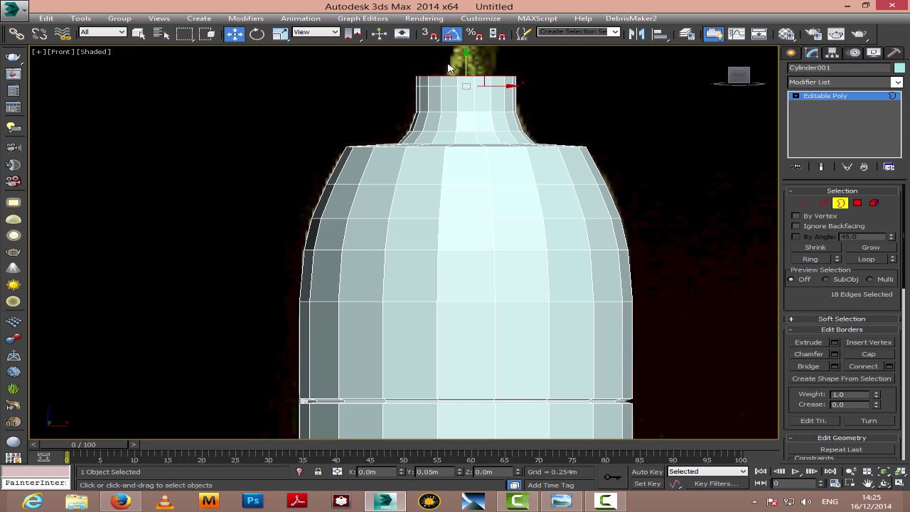
Scale the neck's top border to 74% to turn the rim inward and inspect the socket from an angle
key(r)
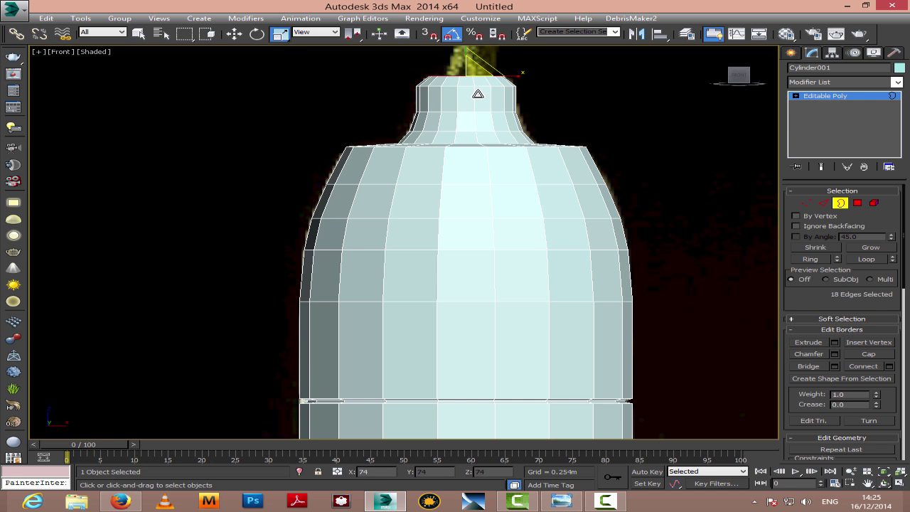
click(885, 483)
drag(497, 245, 467, 272)
key(ctrl+p)
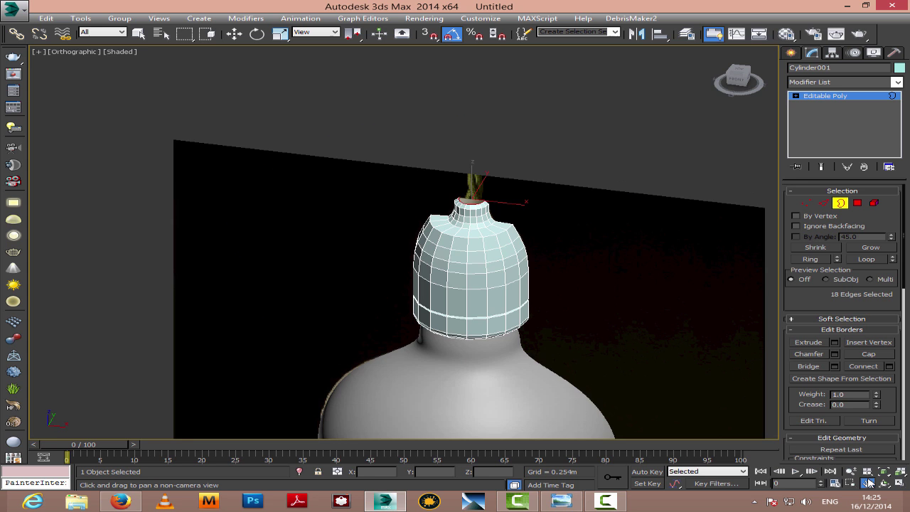
scroll(472, 262, up, 3)
middle_drag(472, 262, 470, 263)
scroll(469, 263, up, 3)
middle_drag(469, 263, 464, 193)
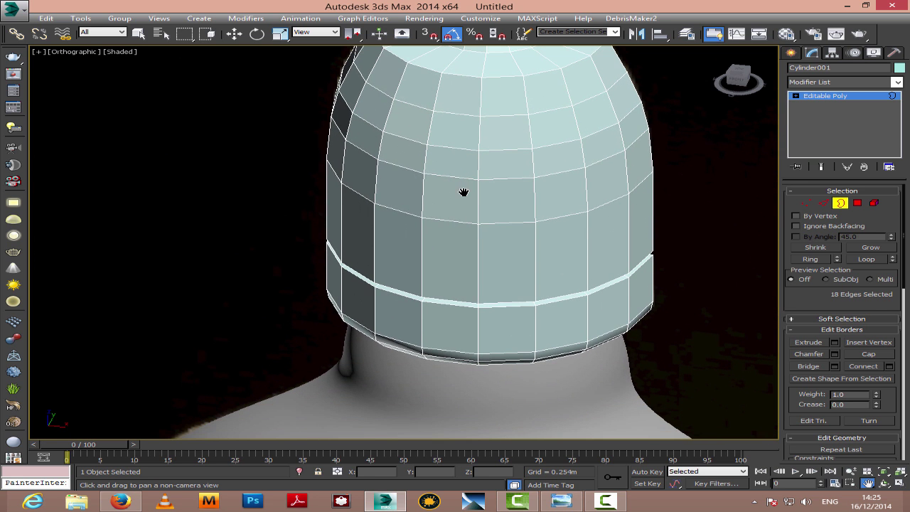
click(884, 482)
drag(555, 303, 477, 201)
Leave border editing and apply TurboSmooth to the socket with 2 iterations and Isoline Display enabled
click(837, 206)
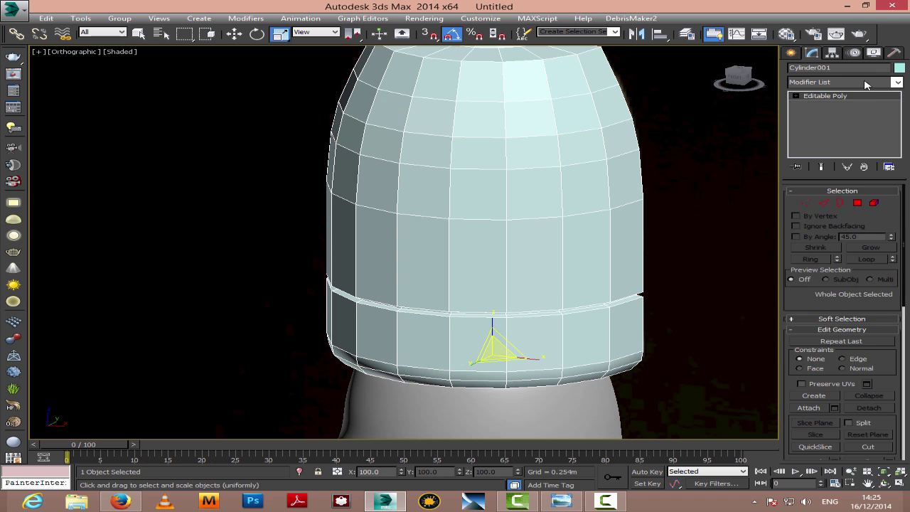
click(865, 83)
drag(899, 207, 900, 429)
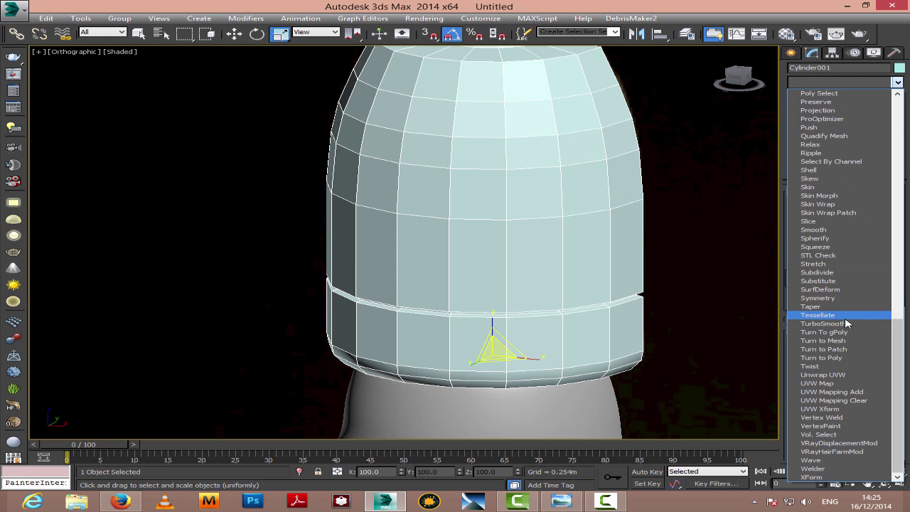
click(849, 321)
click(888, 205)
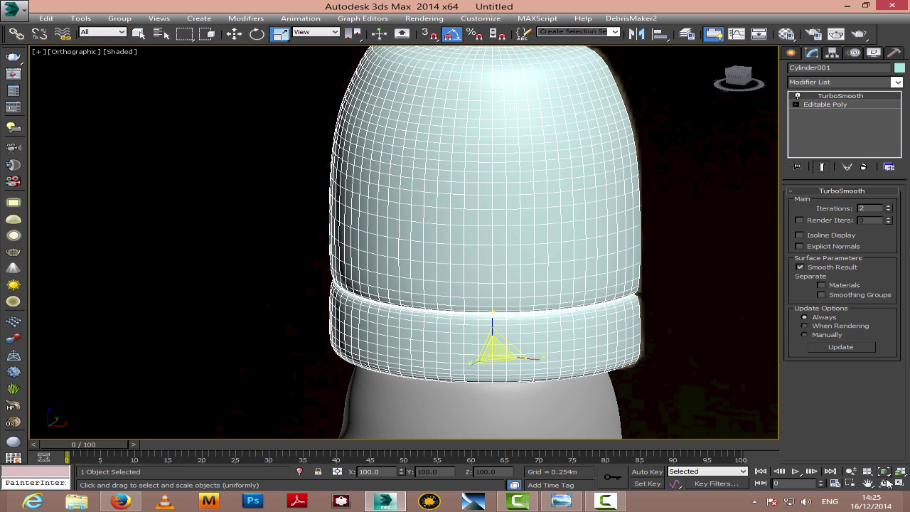
click(799, 234)
Change the socket's object colour to grey to match the bulb
click(890, 485)
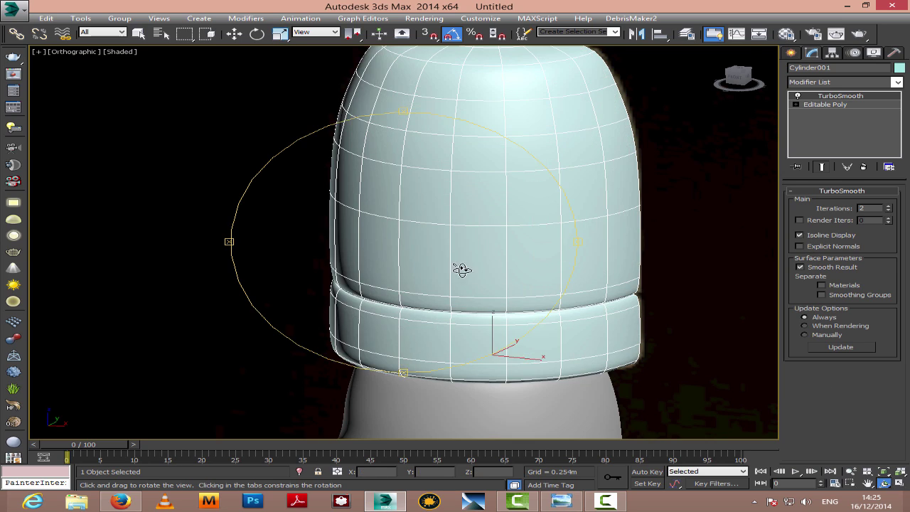
drag(463, 268, 431, 249)
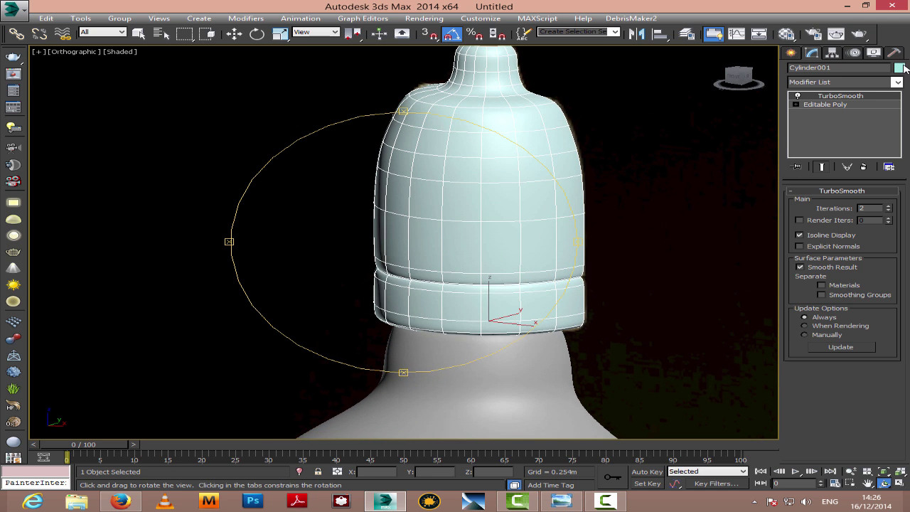
click(899, 67)
click(660, 372)
click(644, 403)
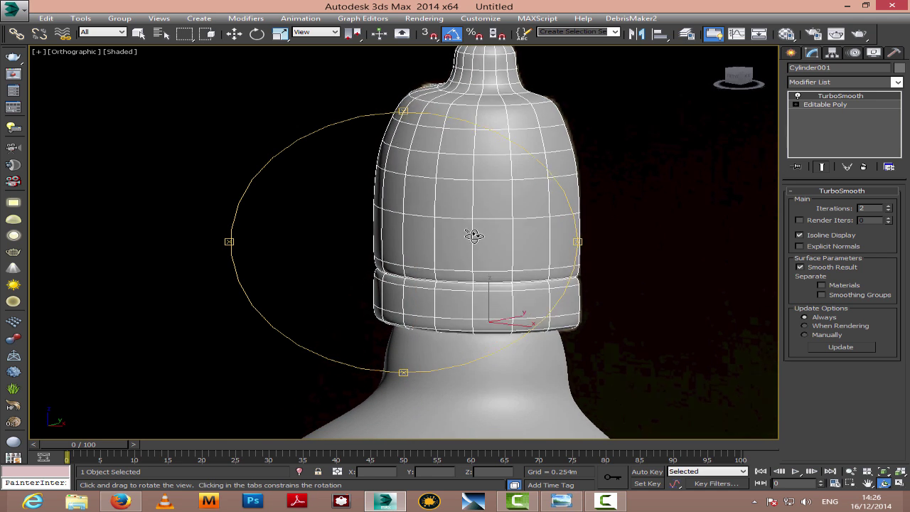
Examine the smoothed socket and bulb together from angled views and from above
scroll(478, 245, down, 5)
drag(479, 248, 565, 269)
right_click(682, 267)
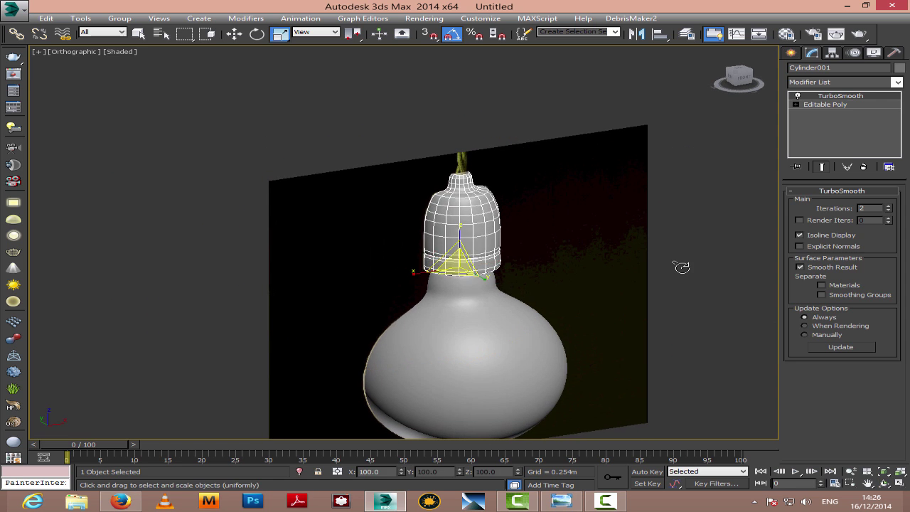
click(681, 266)
scroll(681, 268, up, 2)
click(867, 484)
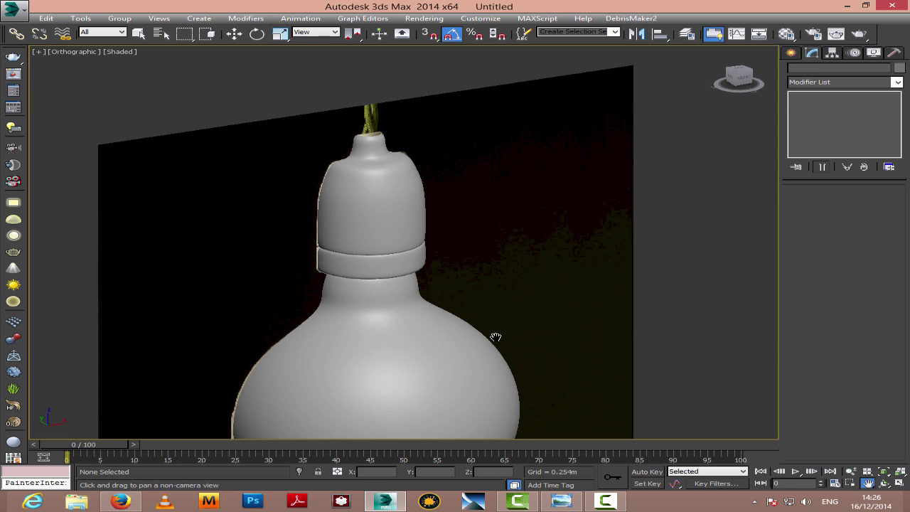
drag(494, 337, 431, 286)
scroll(454, 262, up, 3)
right_click(412, 232)
click(403, 123)
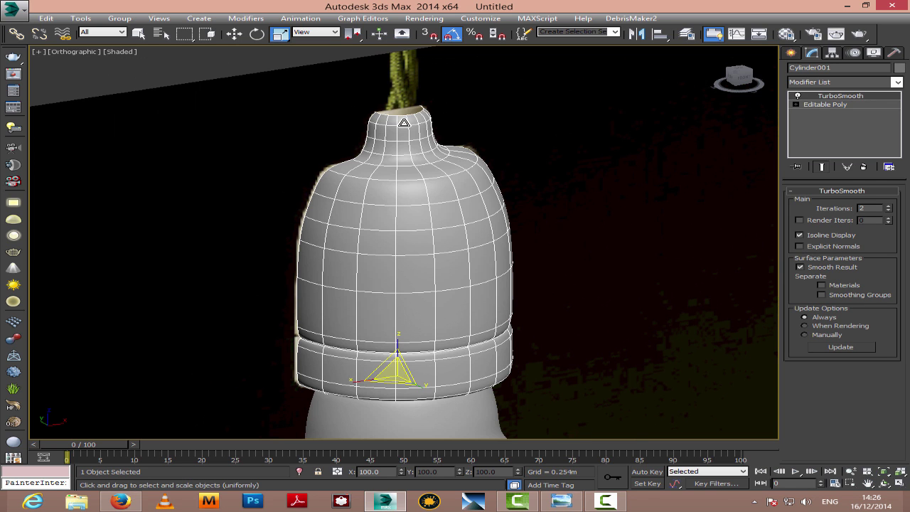
click(868, 483)
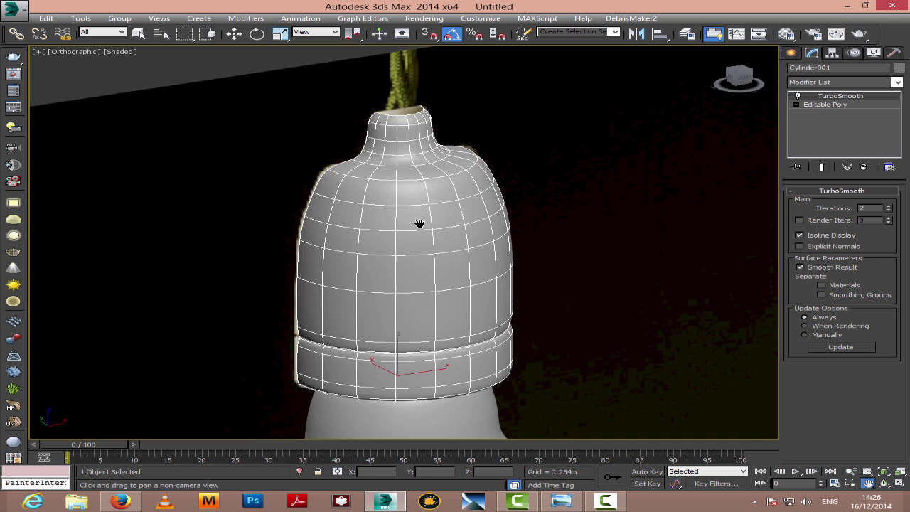
key(t)
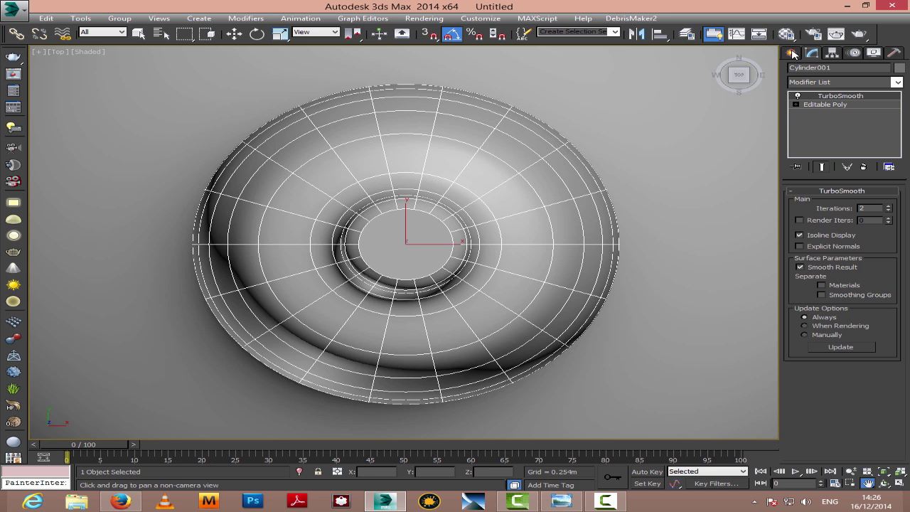
Frame the cord above the socket's neck in the front view and activate the Line spline tool
key(f)
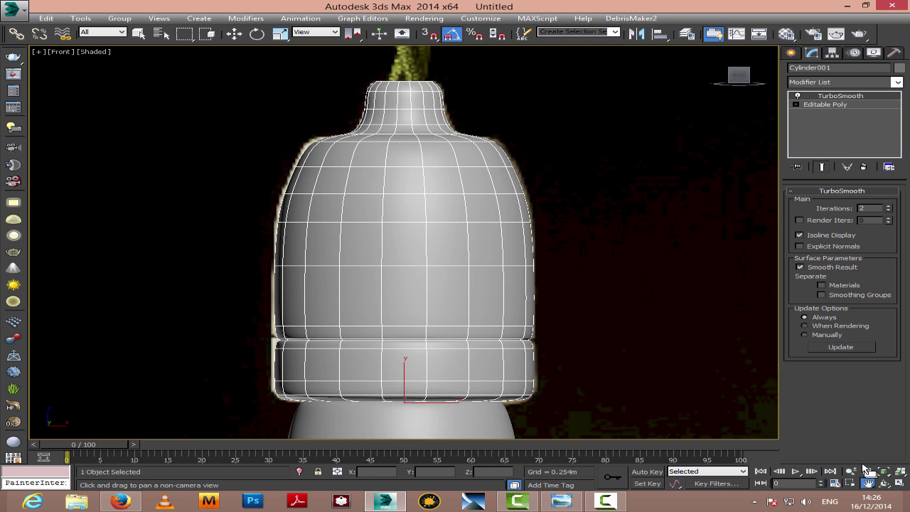
drag(400, 74, 401, 284)
scroll(433, 282, up, 3)
click(795, 56)
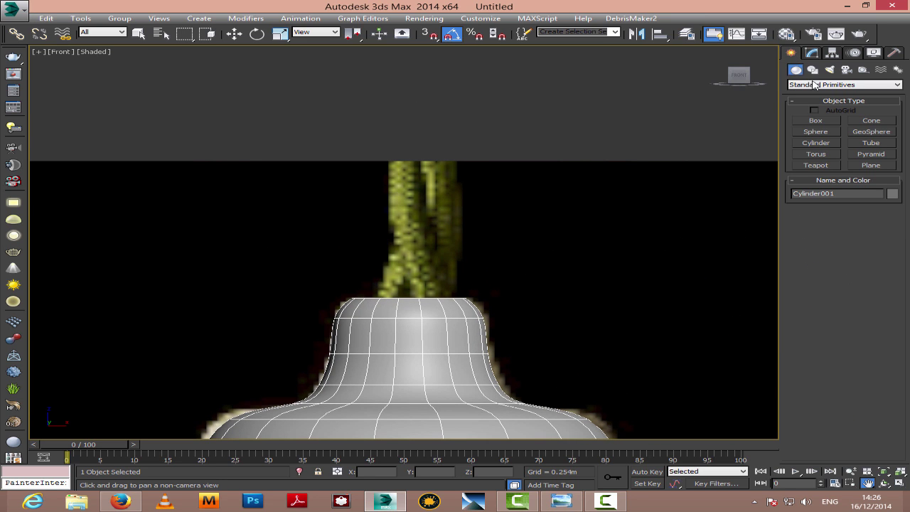
click(813, 70)
click(816, 130)
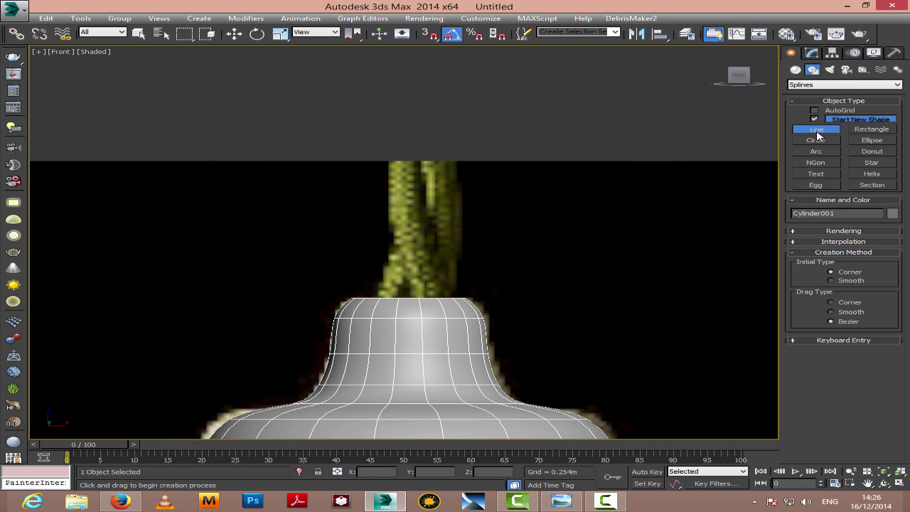
Begin saving the scene and create a folder named Edison Bulb inside Scenes New 2014
key(ctrl+s)
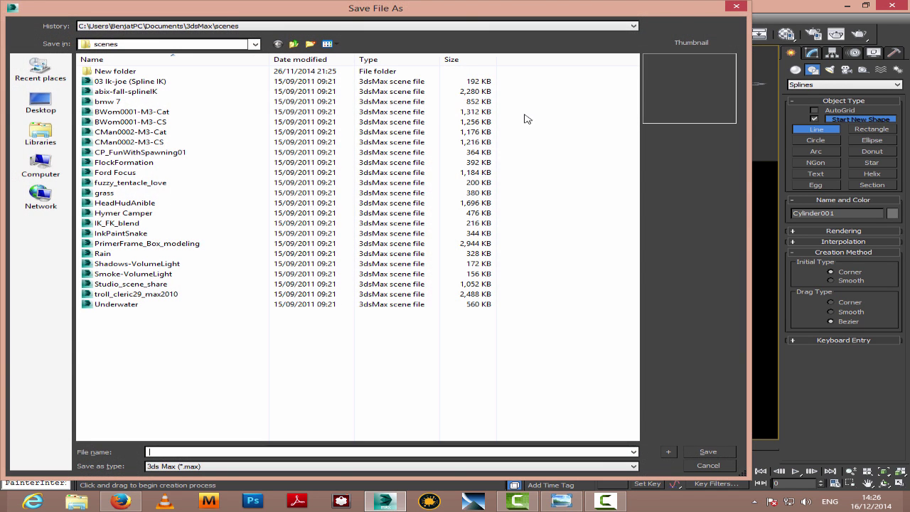
click(293, 44)
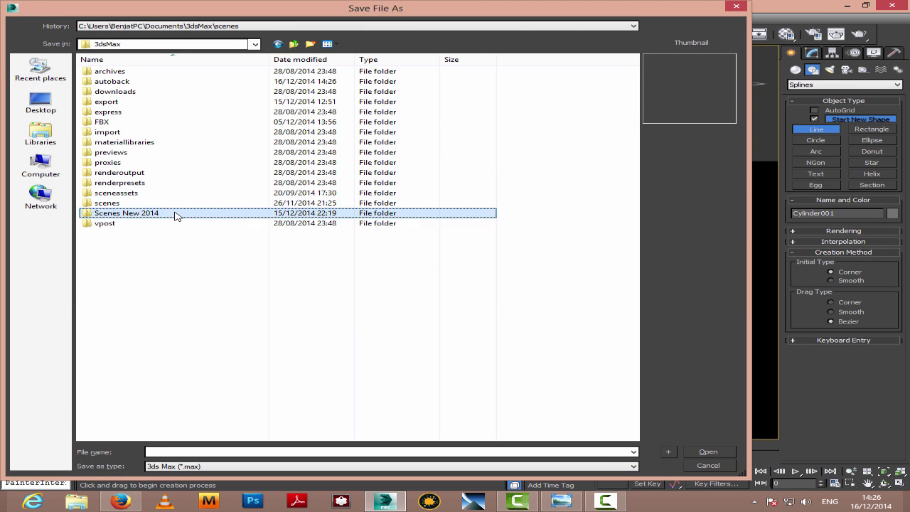
double_click(177, 212)
click(310, 44)
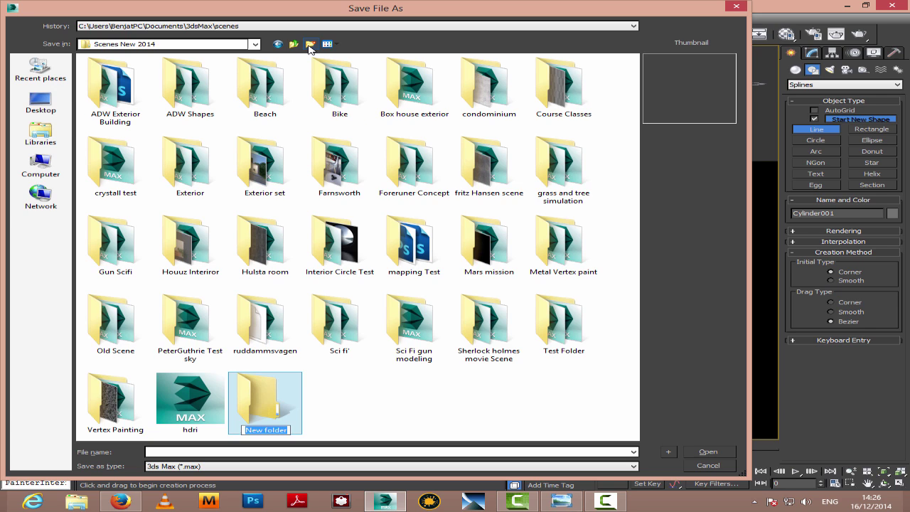
text(Ed)
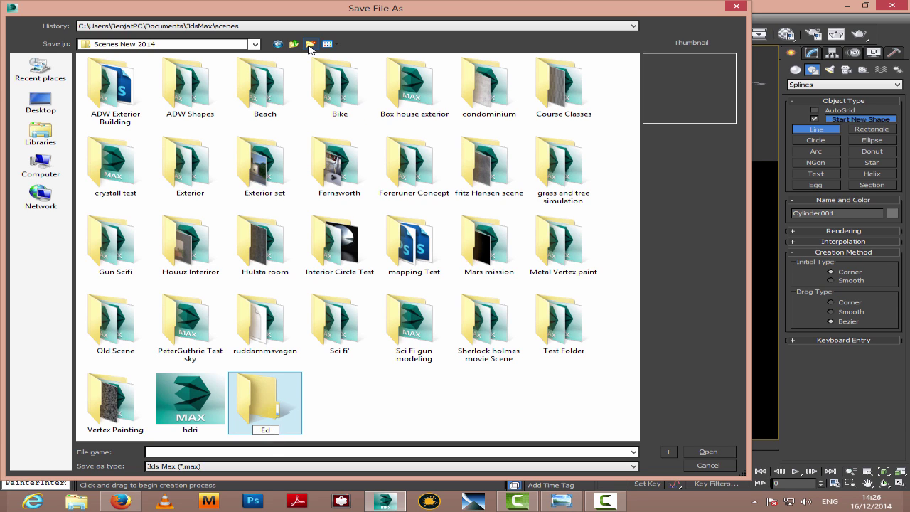
text(ison Bulb)
key(Return)
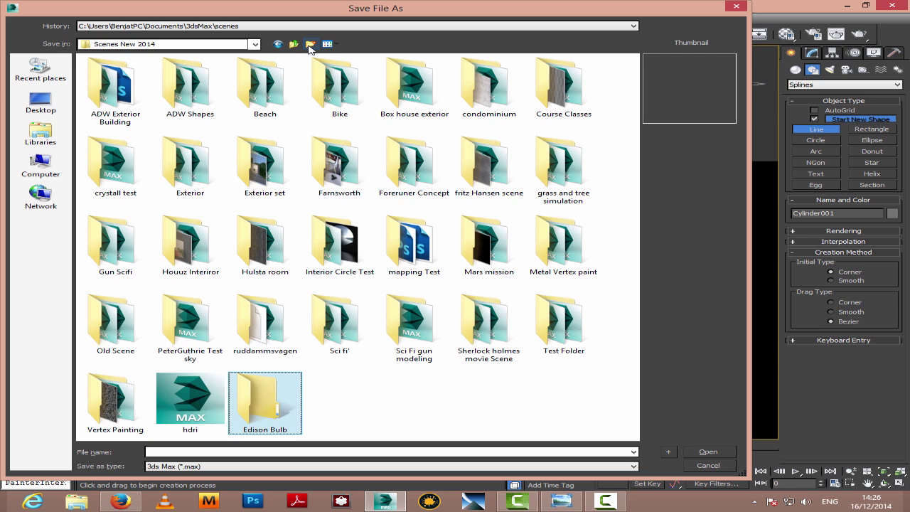
Save the scene as bulb inside the Edison Bulb folder
key(Return)
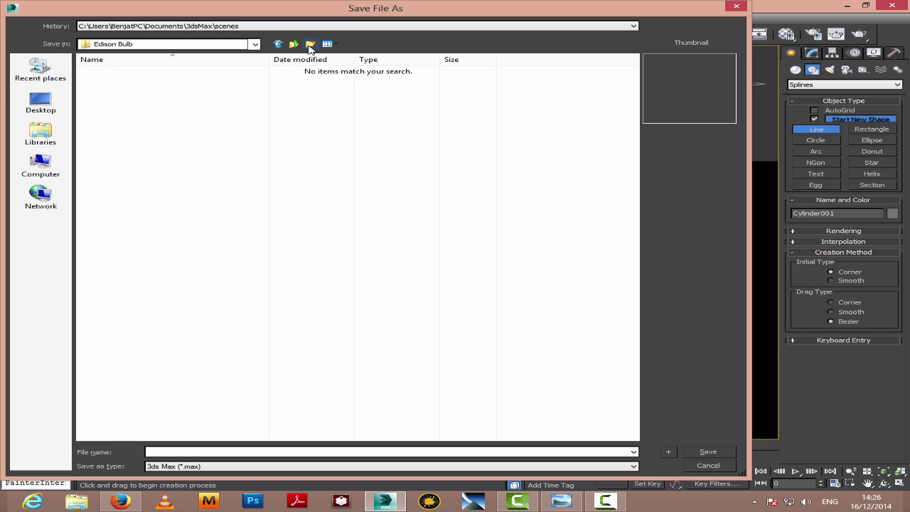
click(391, 450)
text(bulb)
key(Return)
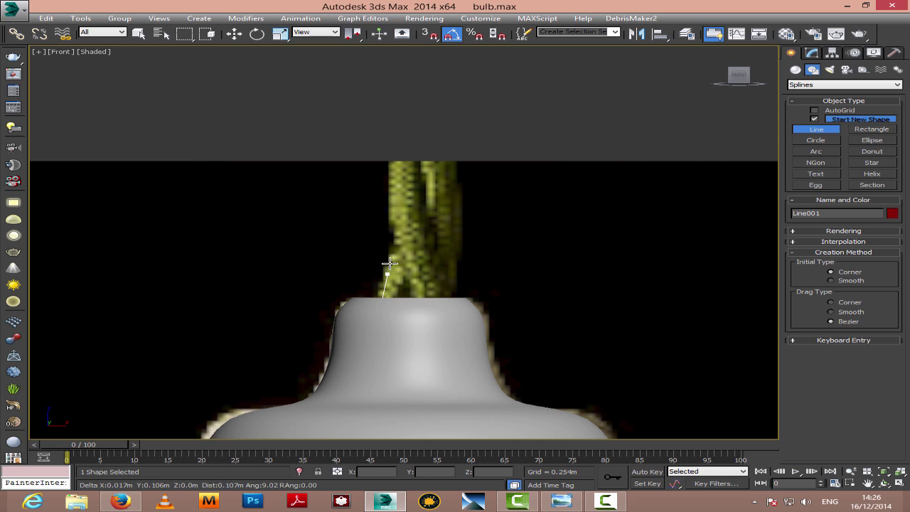
Draw a curved line following one cord strand from the neck's top edge to above the photo
click(398, 255)
drag(424, 213, 430, 196)
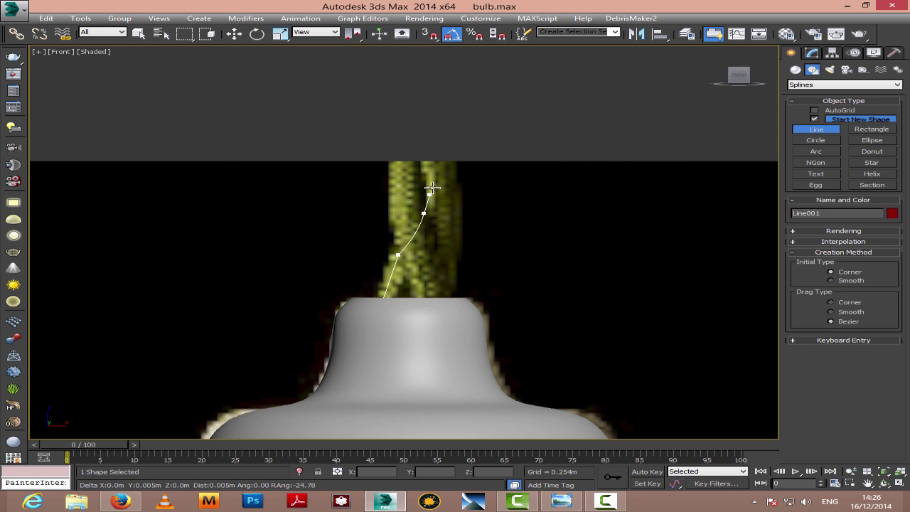
click(440, 111)
click(440, 70)
right_click(442, 69)
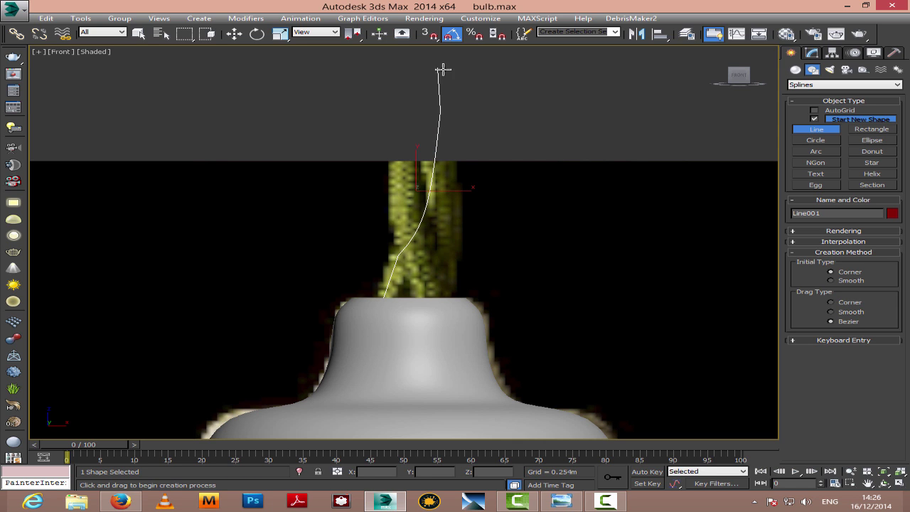
Make the cord line renderable in both renderer and viewport, with a radial thickness of 0.037 m
click(811, 53)
click(791, 54)
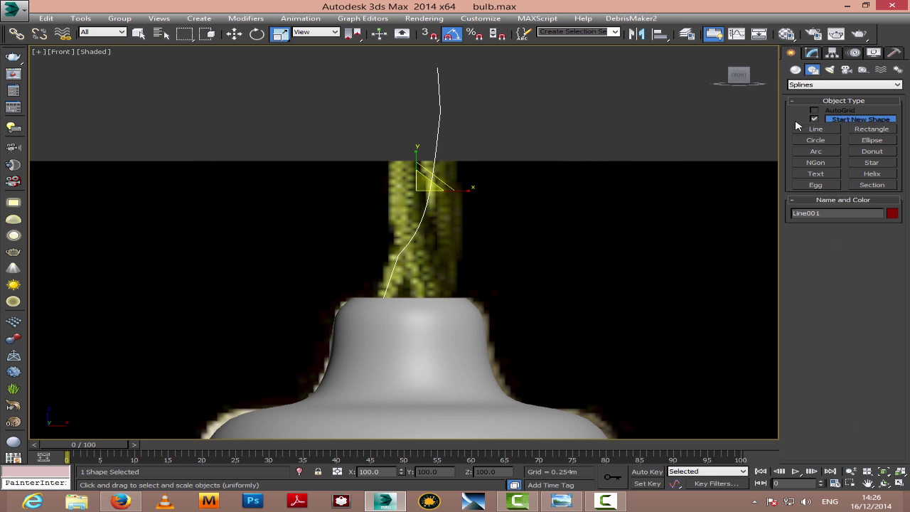
click(796, 69)
click(811, 55)
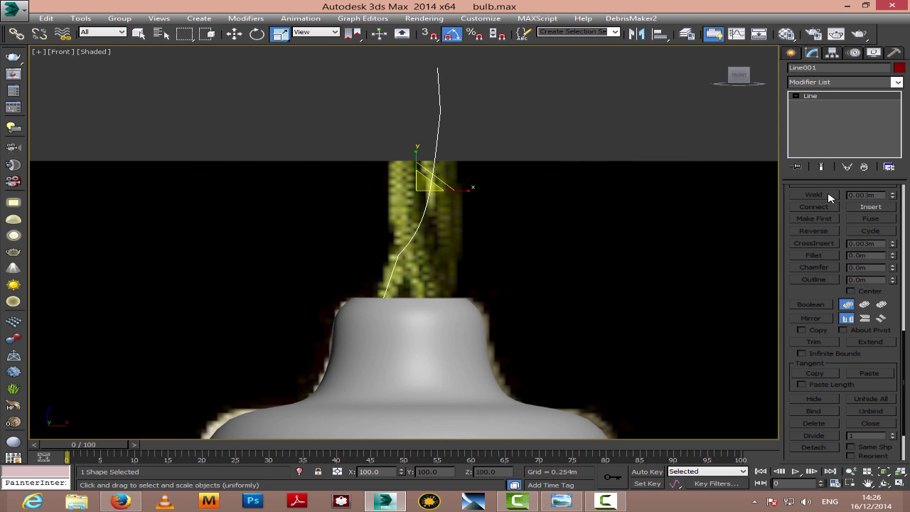
scroll(866, 341, up, 5)
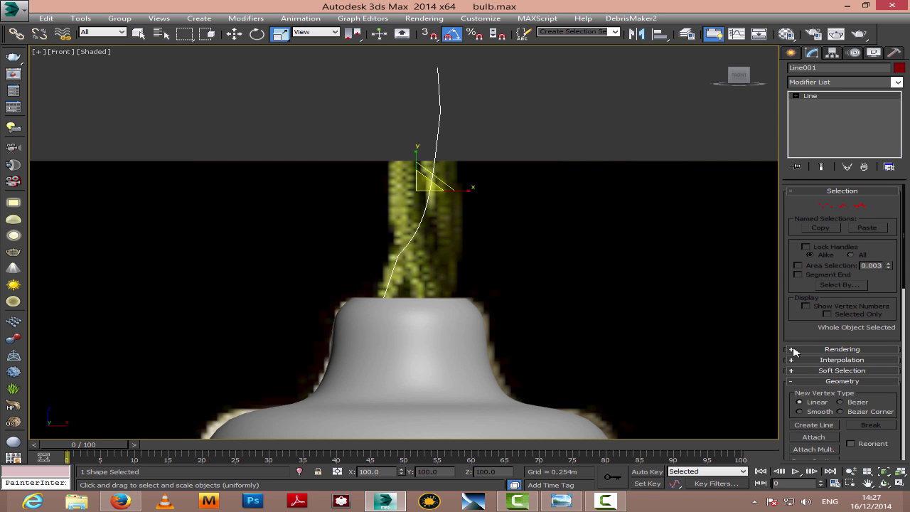
click(794, 350)
click(794, 284)
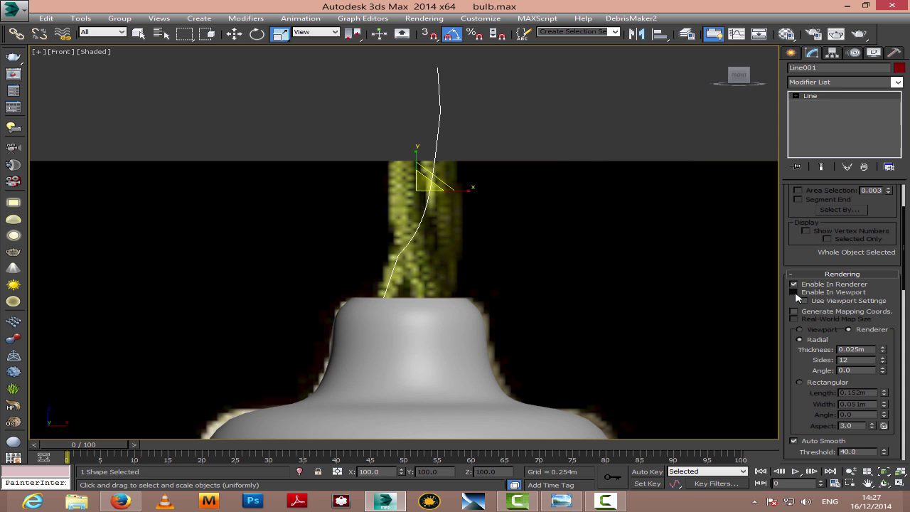
click(794, 292)
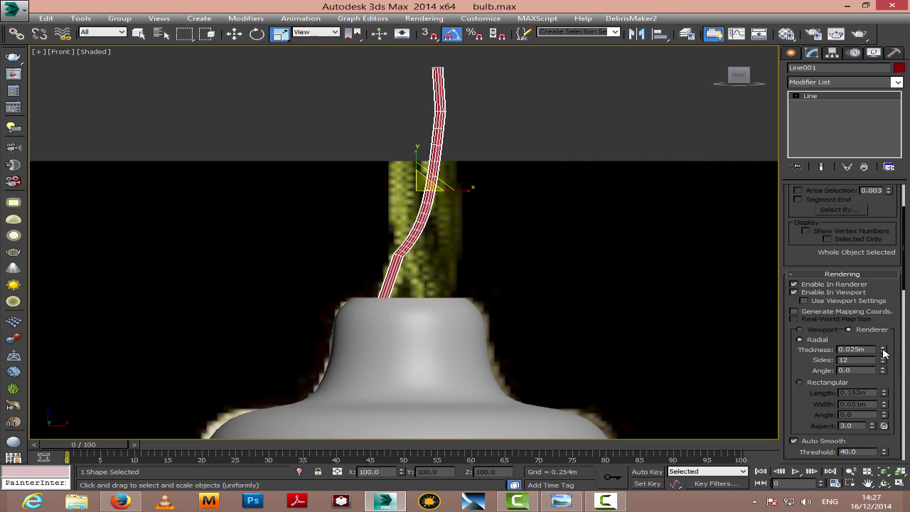
drag(884, 354, 880, 325)
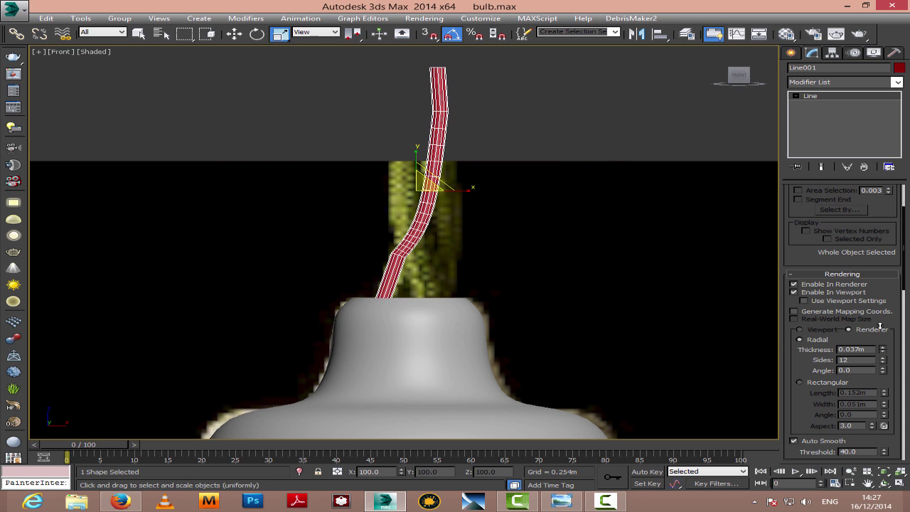
Smooth the cord line's second vertex above the neck and move it down toward the neck's top edge
drag(814, 264, 814, 339)
click(824, 205)
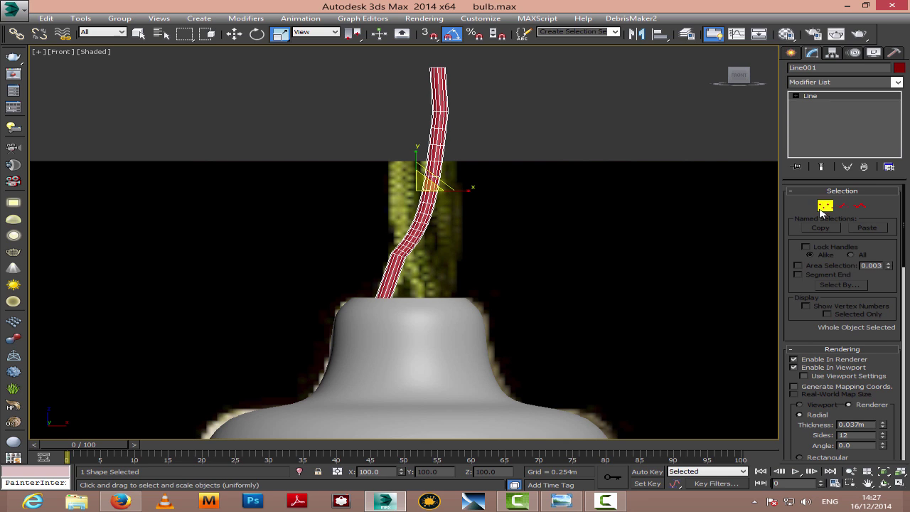
drag(415, 279, 411, 276)
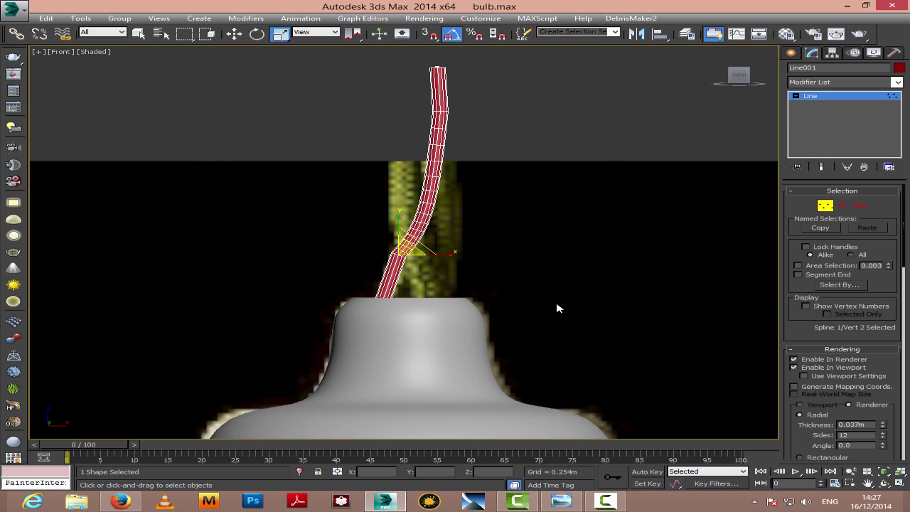
right_click(394, 268)
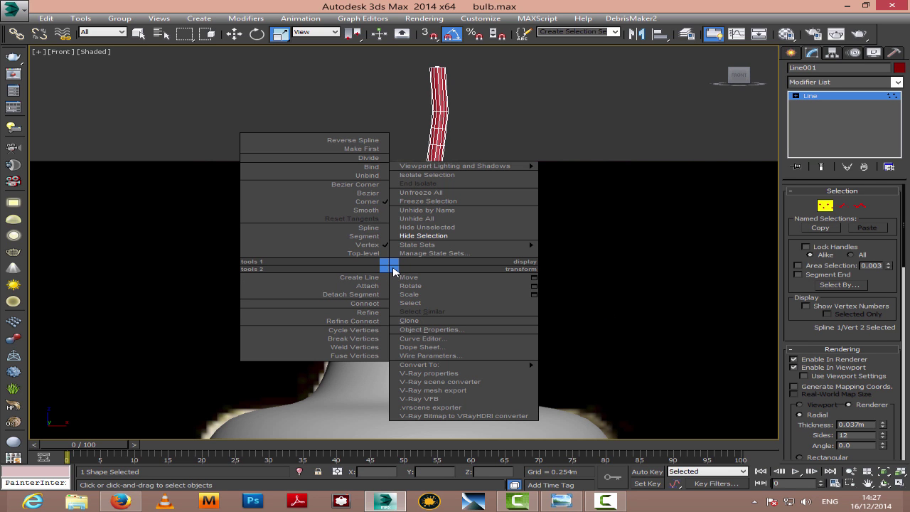
click(380, 202)
scroll(443, 276, up, 2)
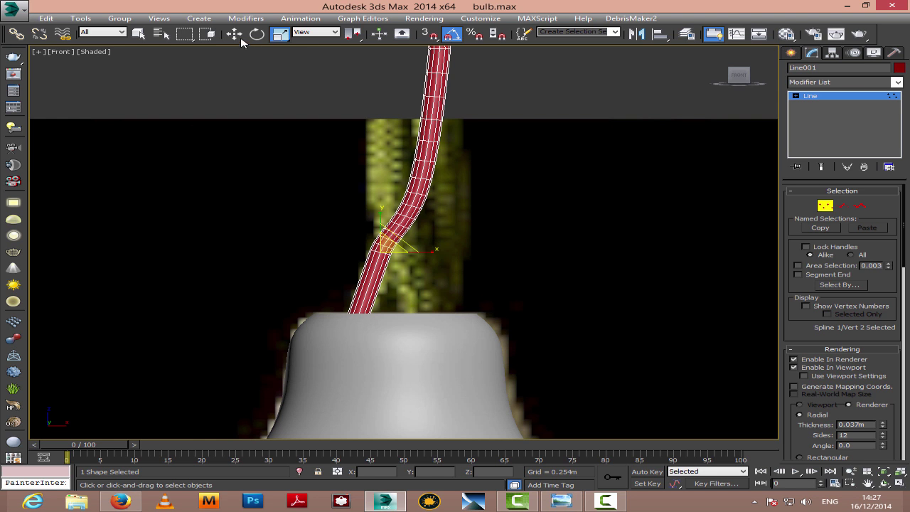
key(w)
drag(393, 254, 381, 280)
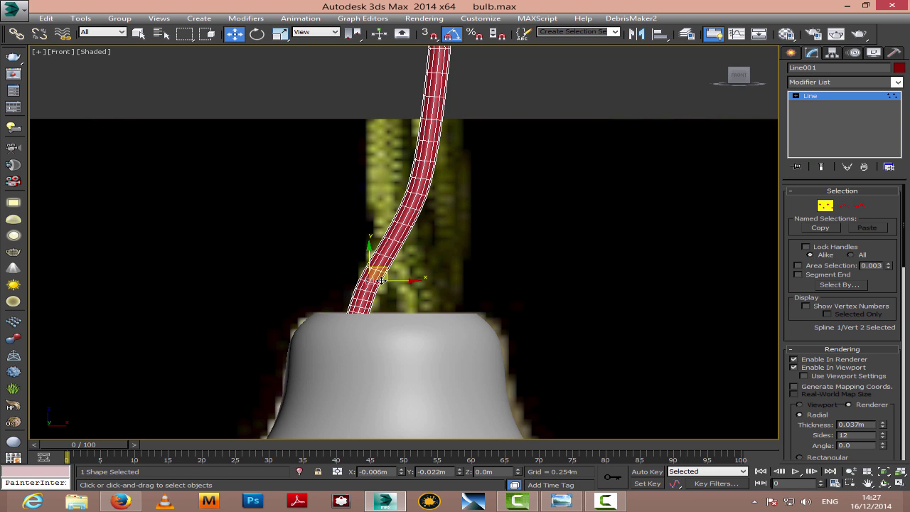
Reposition the cord line's third and fourth vertices to soften its bend, and finish vertex editing
drag(364, 186, 423, 201)
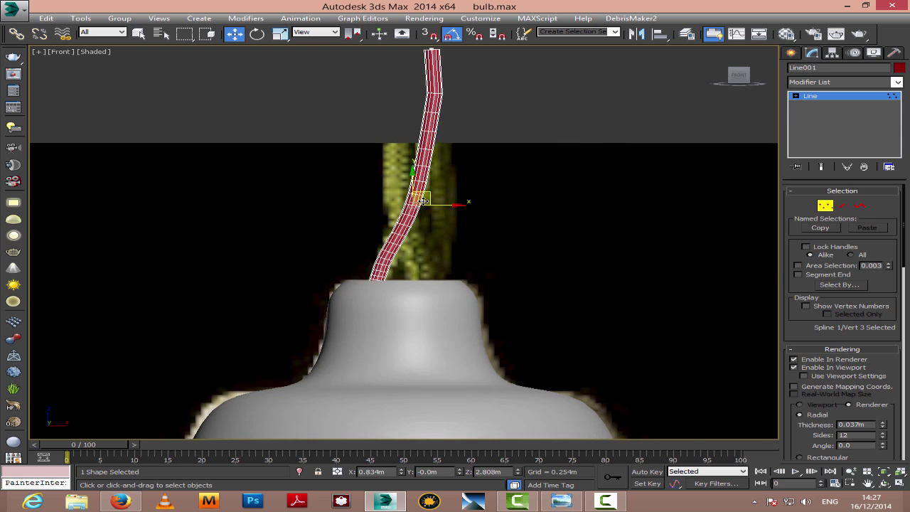
scroll(423, 201, down, 2)
mouse_move(451, 114)
mouse_down()
mouse_move(411, 137)
mouse_move(450, 111)
mouse_move(445, 105)
mouse_up()
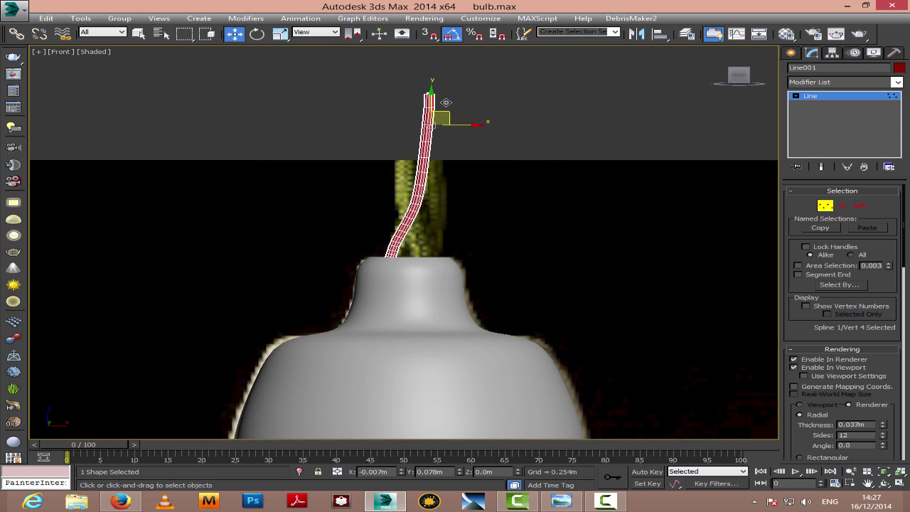
scroll(468, 137, up, 3)
click(825, 206)
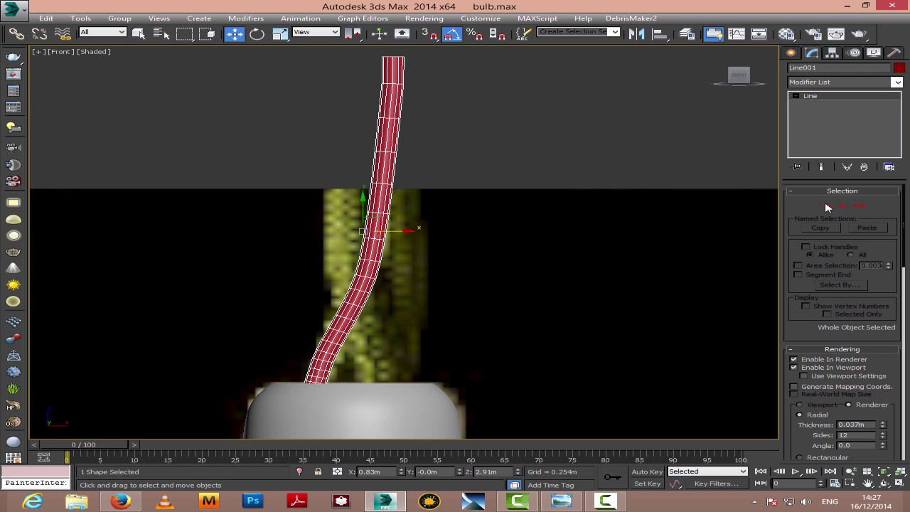
Set the cord strand's number of sides to 26 while viewing it from the top
click(869, 483)
drag(349, 262, 346, 287)
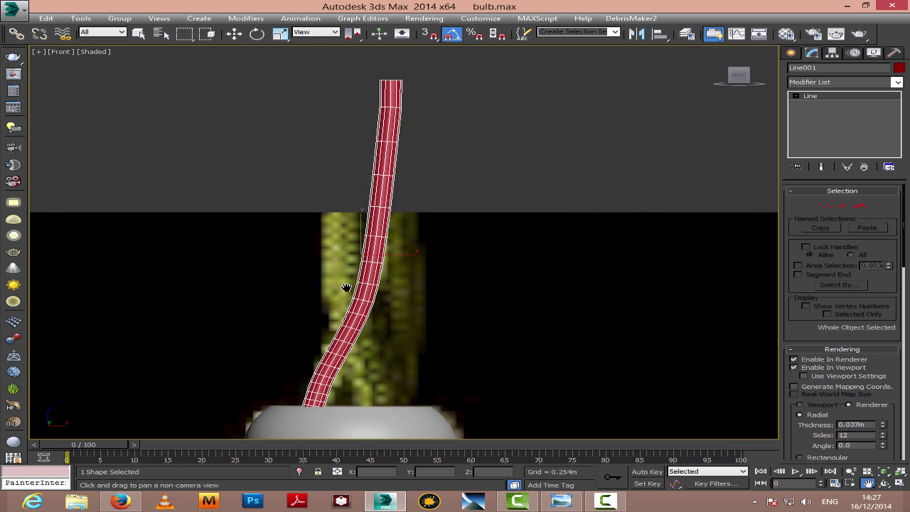
key(t)
scroll(352, 284, down, 6)
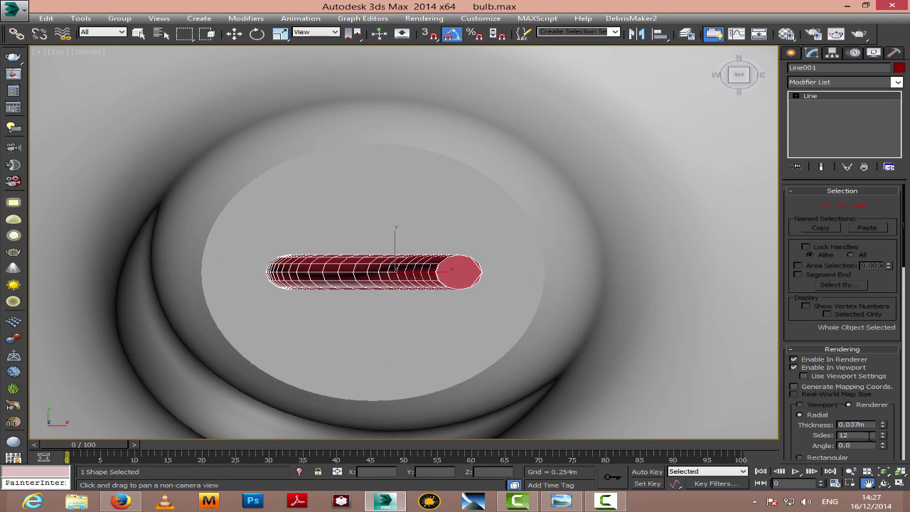
drag(884, 441, 880, 359)
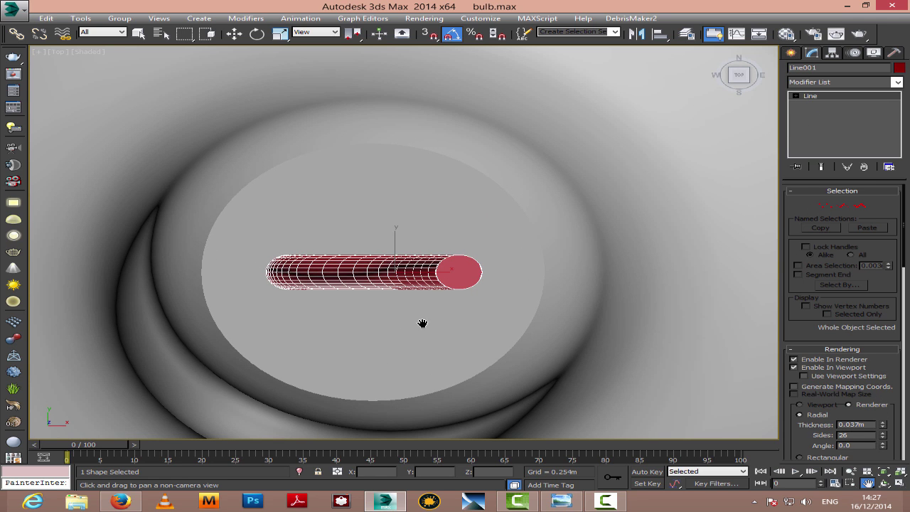
Clone the cord strand as one rotated copy and turn it further so the two strands cross in top view
click(234, 33)
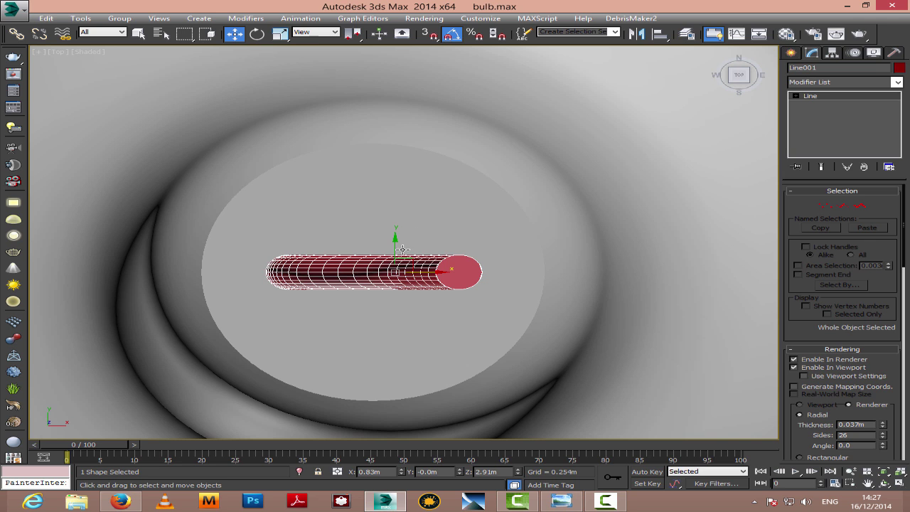
key(e)
shift+drag(421, 250, 391, 227)
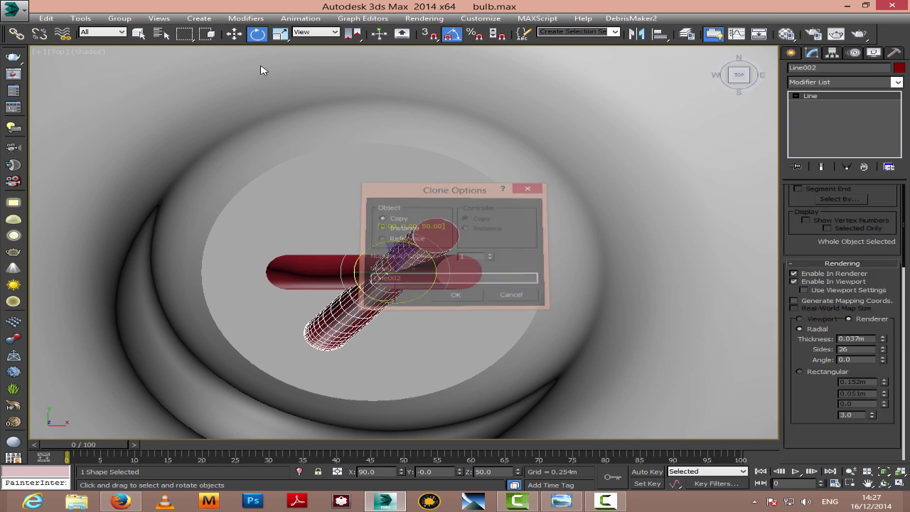
key(Return)
mouse_move(417, 299)
mouse_down()
mouse_move(447, 227)
mouse_move(449, 252)
mouse_up()
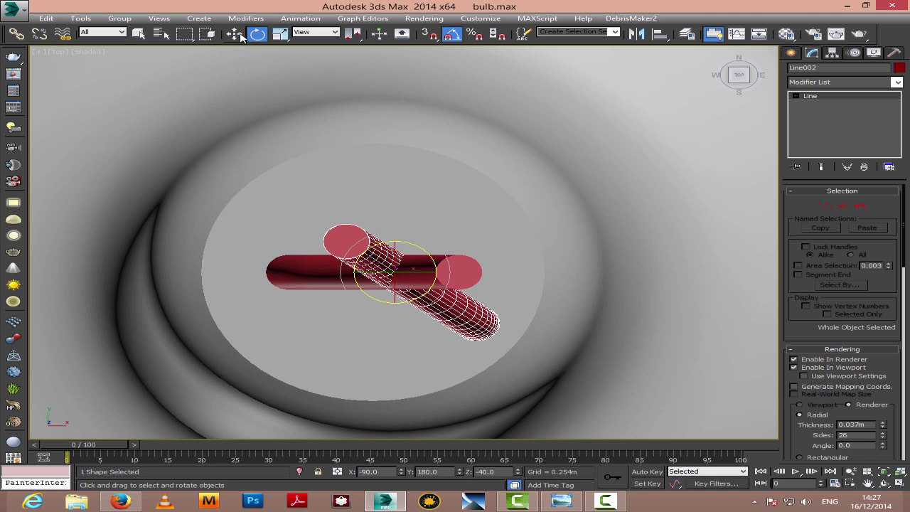
Move the copied cord strand 0.037 m along Y and check both strands in an orthographic view
click(237, 34)
drag(397, 239, 396, 218)
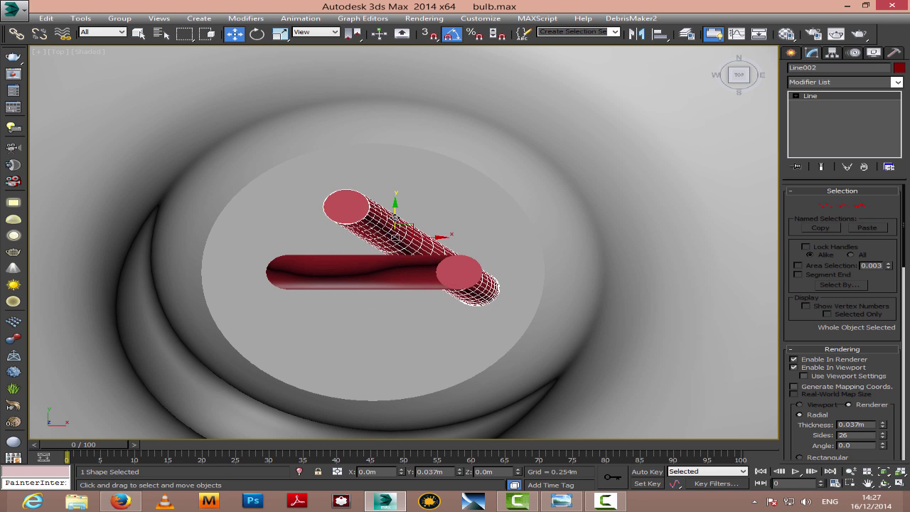
click(884, 482)
drag(470, 235, 442, 264)
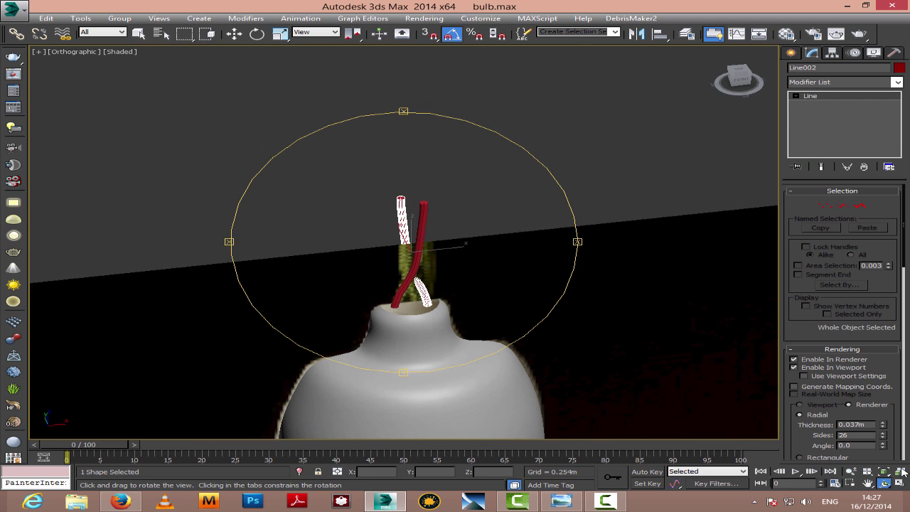
click(870, 484)
mouse_move(403, 295)
mouse_down()
mouse_move(439, 218)
mouse_move(418, 287)
mouse_up()
scroll(438, 218, up, 3)
Select the socket, go to its Editable Poly level beneath TurboSmooth, and hide all unselected objects
right_click(445, 268)
click(445, 268)
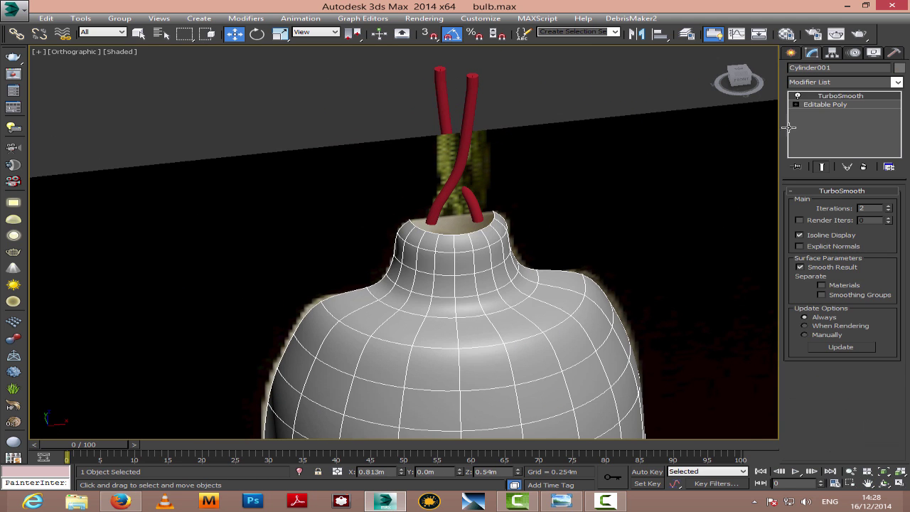
click(847, 107)
click(875, 84)
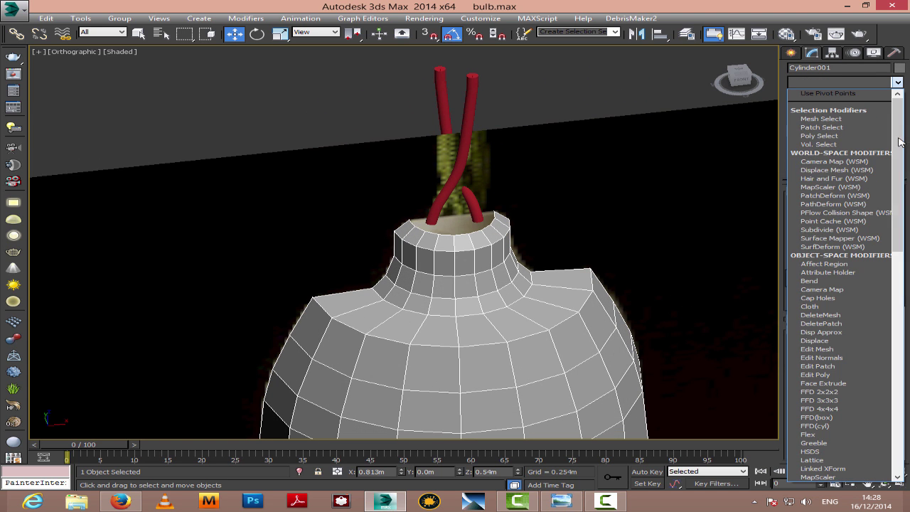
scroll(839, 285, down, 15)
click(884, 483)
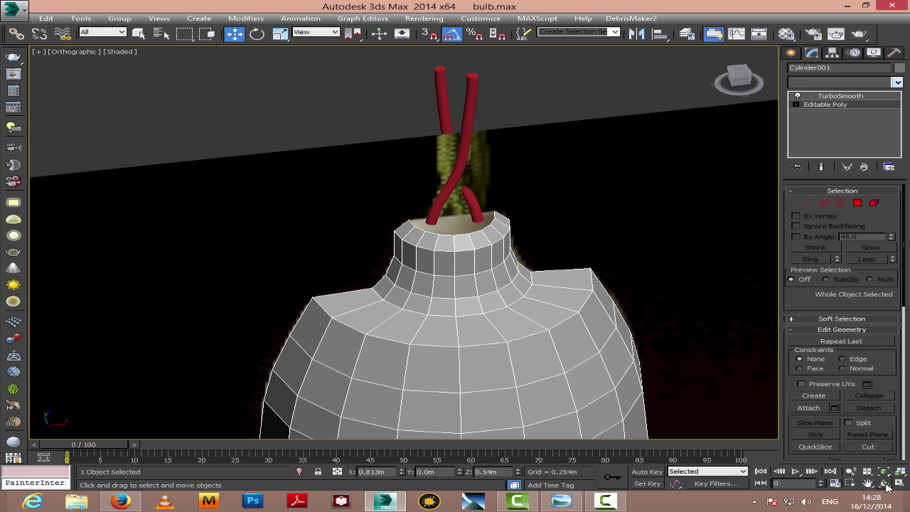
drag(440, 290, 443, 215)
right_click(488, 216)
right_click(488, 215)
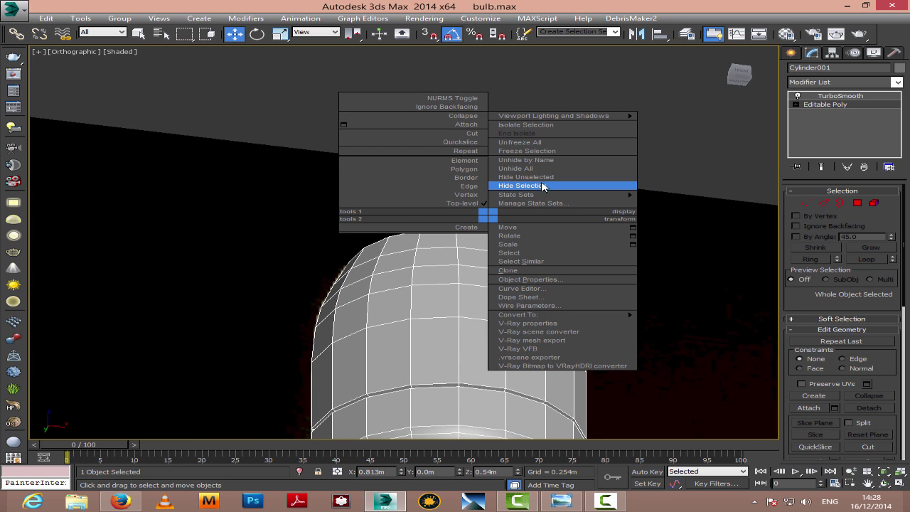
click(542, 185)
Inset the polygon closing the socket's underside to leave a narrow rim, and delete the inner polygon
click(884, 484)
drag(442, 354, 489, 189)
click(869, 483)
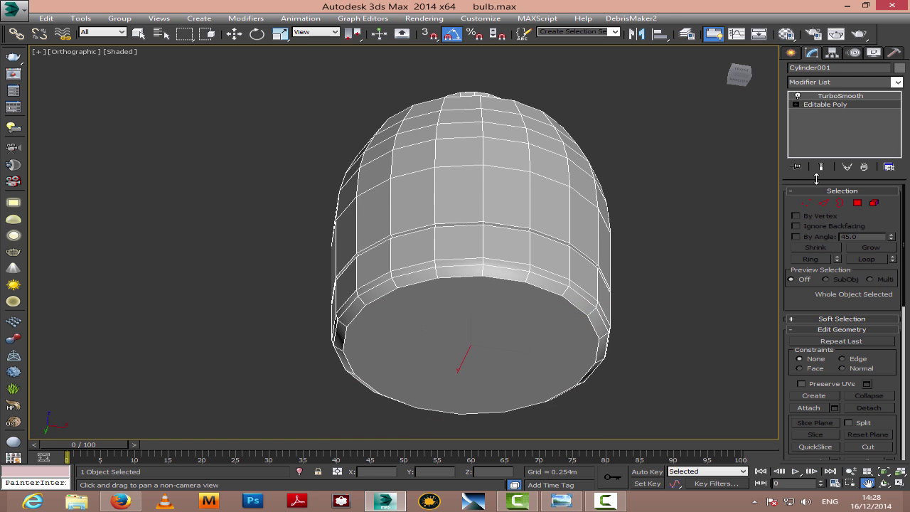
click(858, 204)
click(503, 335)
key(w)
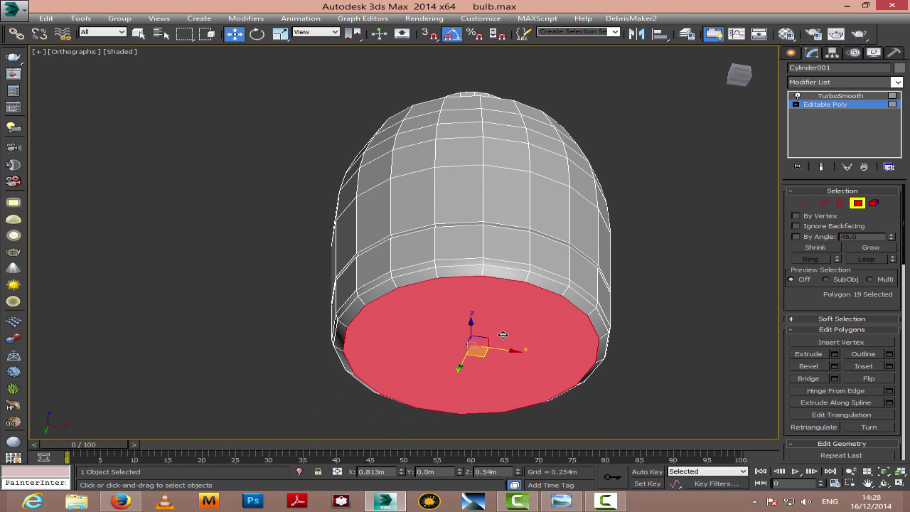
click(890, 366)
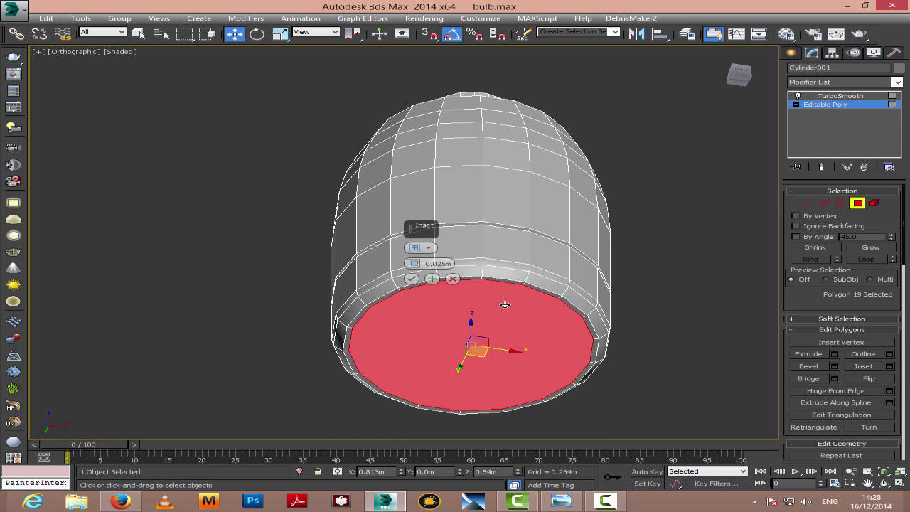
mouse_move(414, 264)
mouse_down()
mouse_move(415, 245)
mouse_move(415, 257)
mouse_up()
click(411, 279)
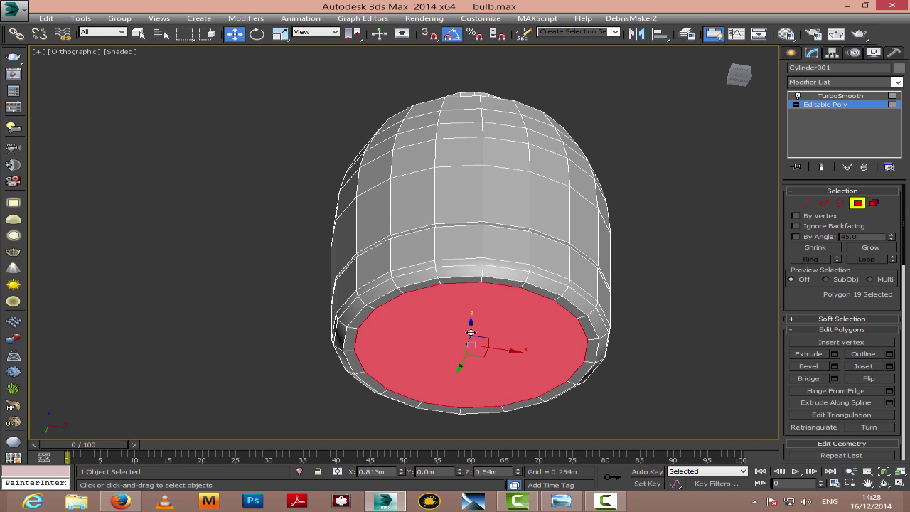
key(Delete)
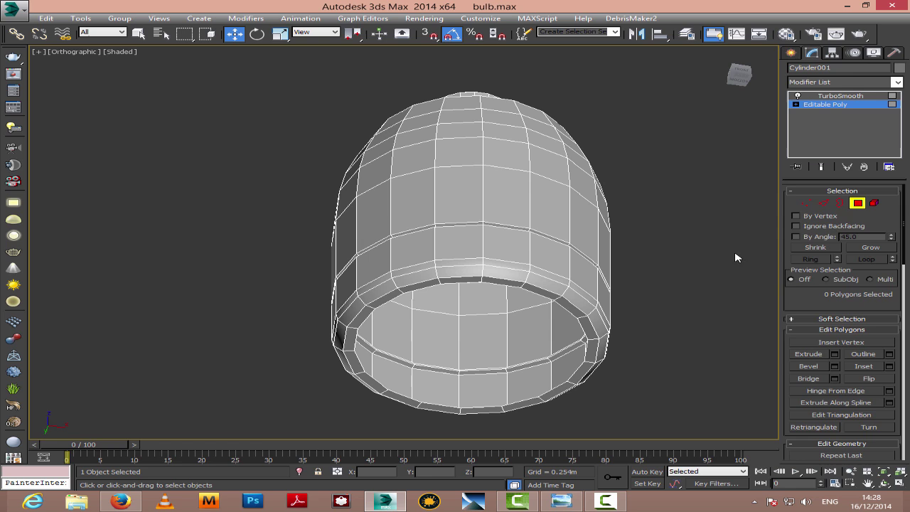
Extrude the open bottom border upward inside the socket as an inner wall, and return to the TurboSmooth level
click(841, 203)
click(570, 317)
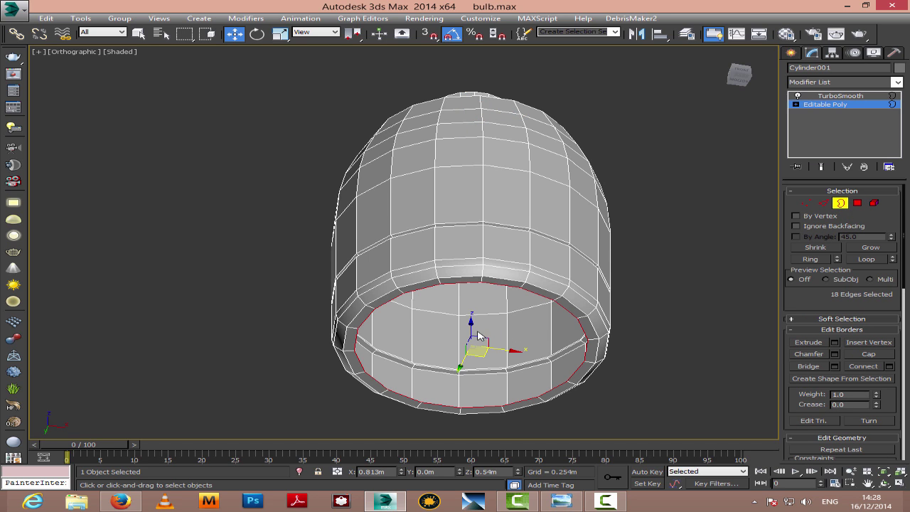
drag(465, 327, 467, 241)
click(881, 482)
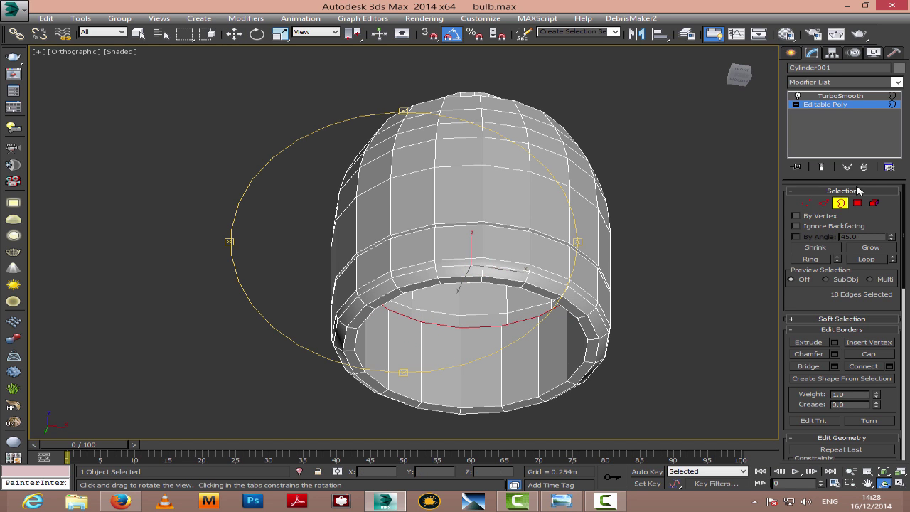
click(838, 205)
click(832, 97)
click(688, 232)
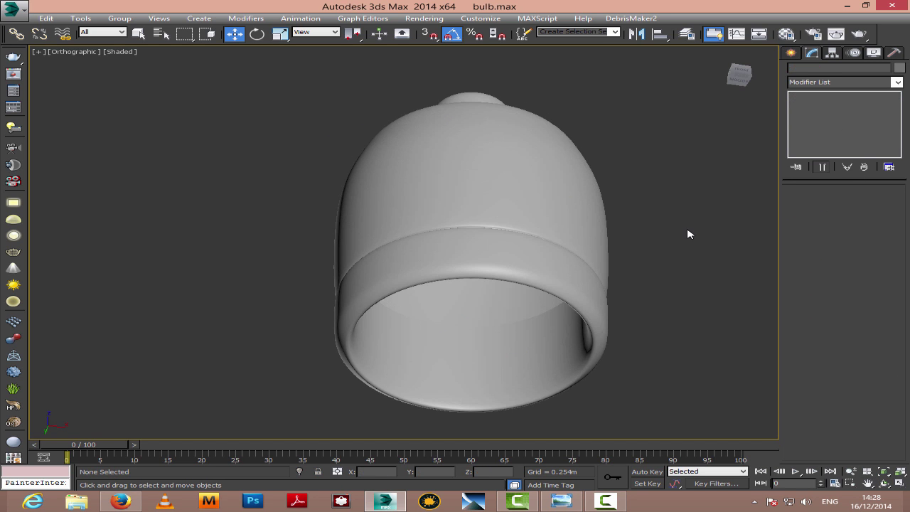
Switch to a perspective view showing the socket from above and select the socket
click(886, 483)
mouse_move(467, 256)
mouse_down()
mouse_move(467, 237)
mouse_move(468, 272)
mouse_up()
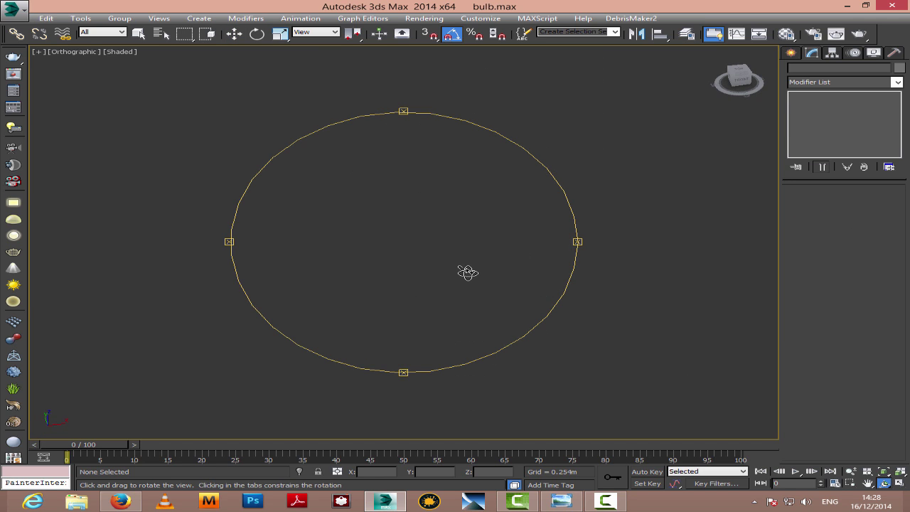
key(p)
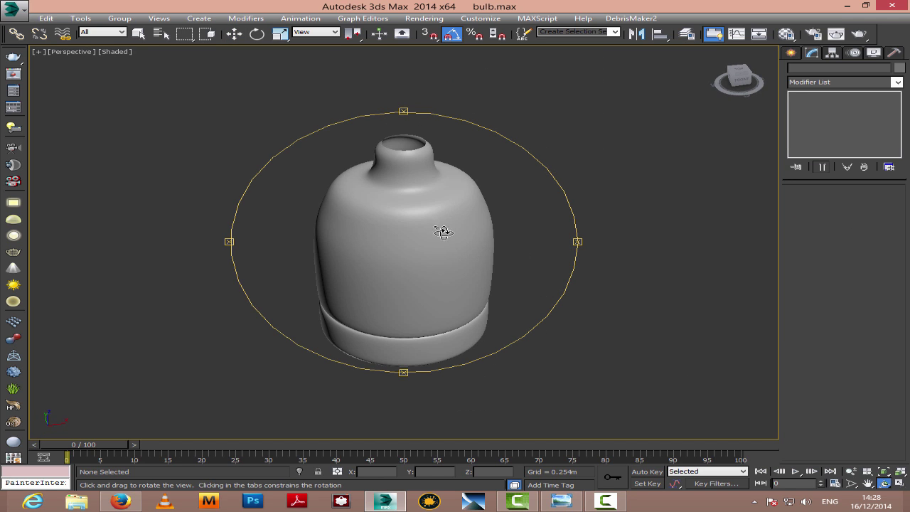
right_click(448, 231)
click(433, 203)
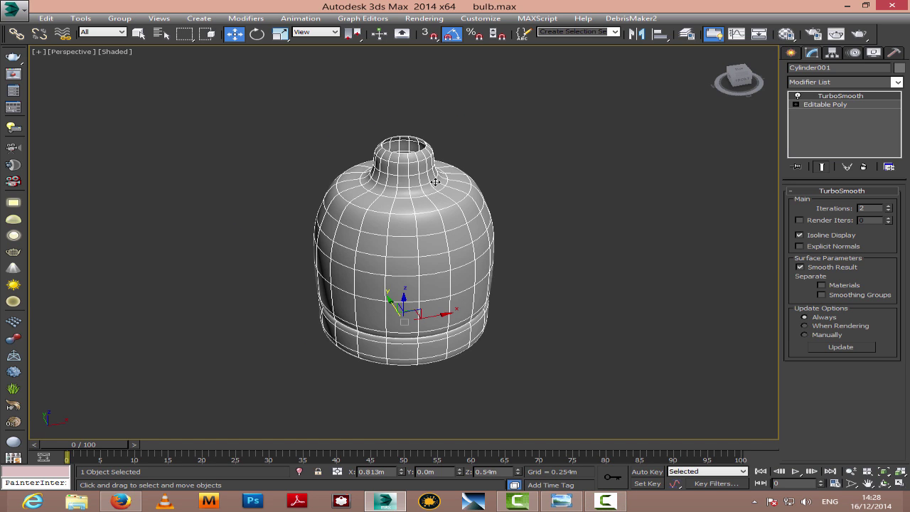
click(602, 497)
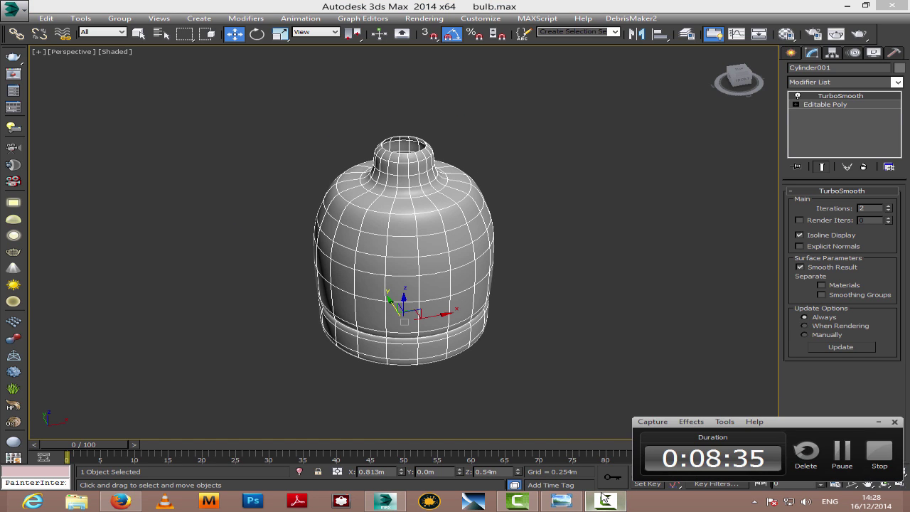
click(602, 497)
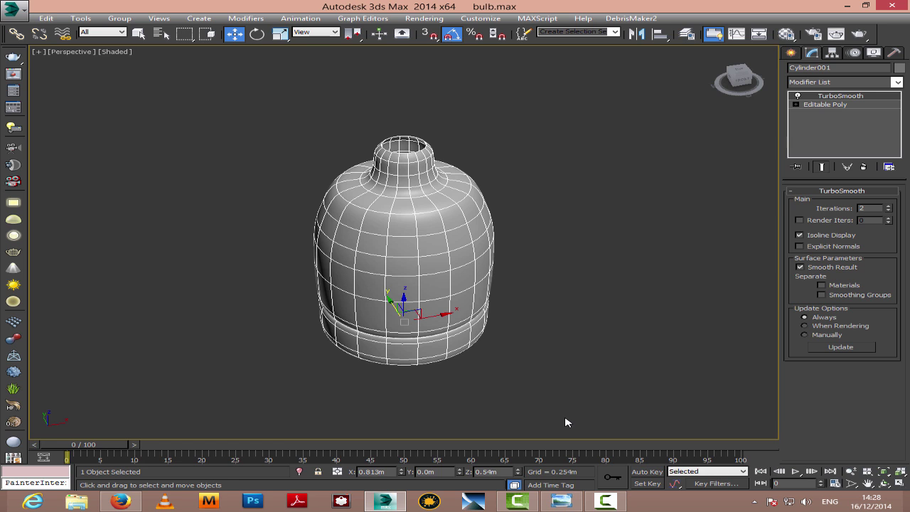
Select the border of the opening atop the socket's neck, extend it inward by uniform scaling as a flat rim, and leave border level
click(885, 484)
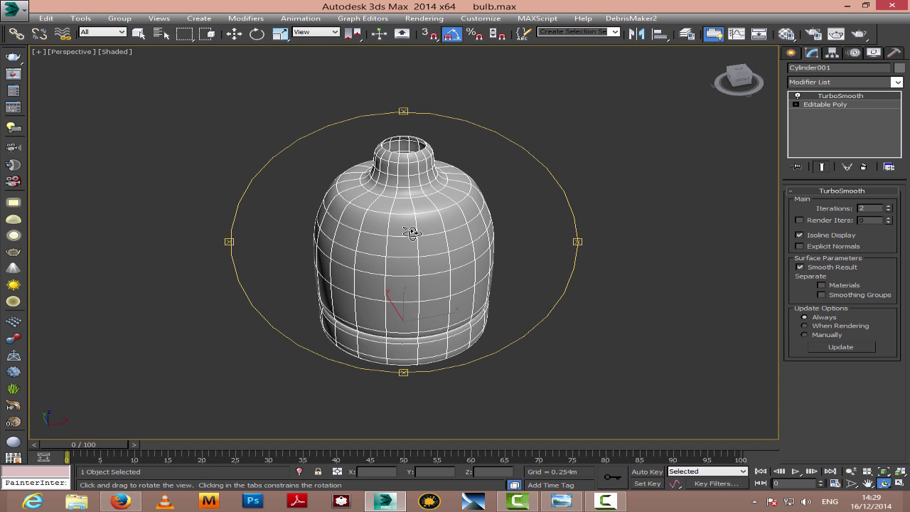
click(869, 484)
drag(399, 308, 497, 420)
scroll(427, 295, up, 8)
drag(427, 294, 310, 259)
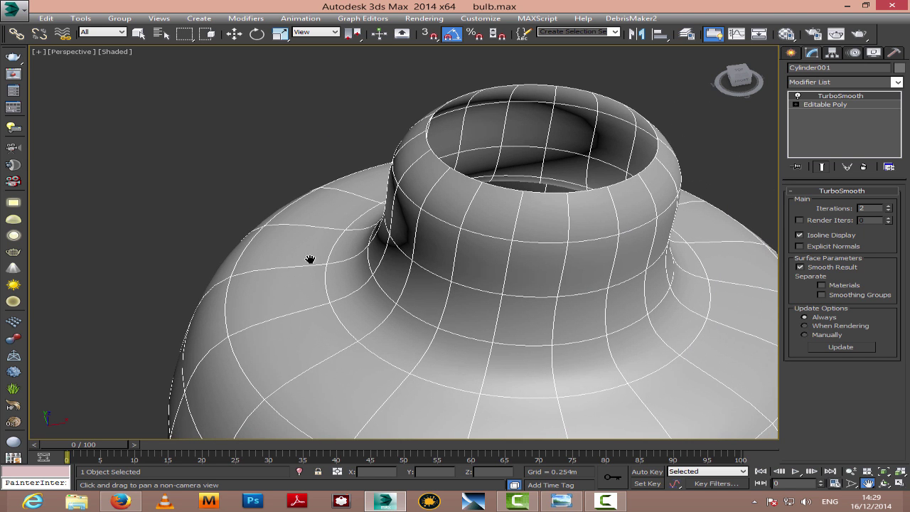
click(836, 105)
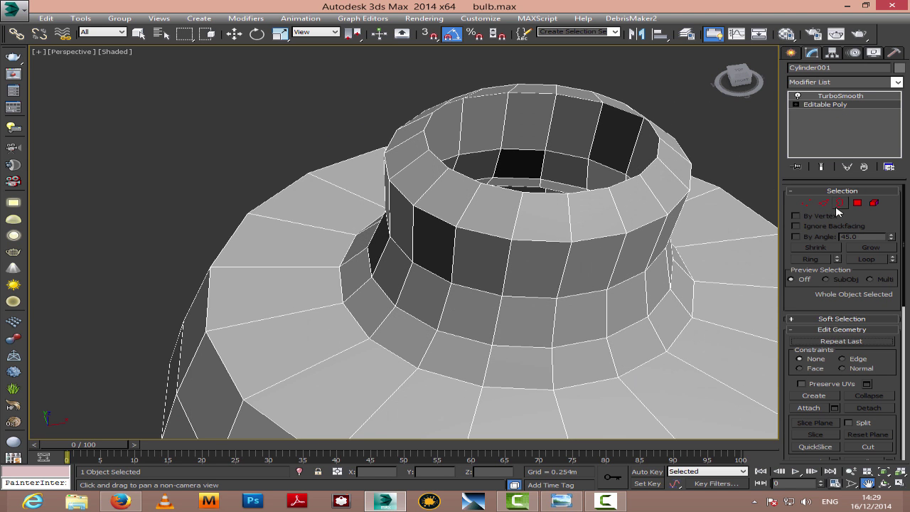
click(840, 204)
click(646, 159)
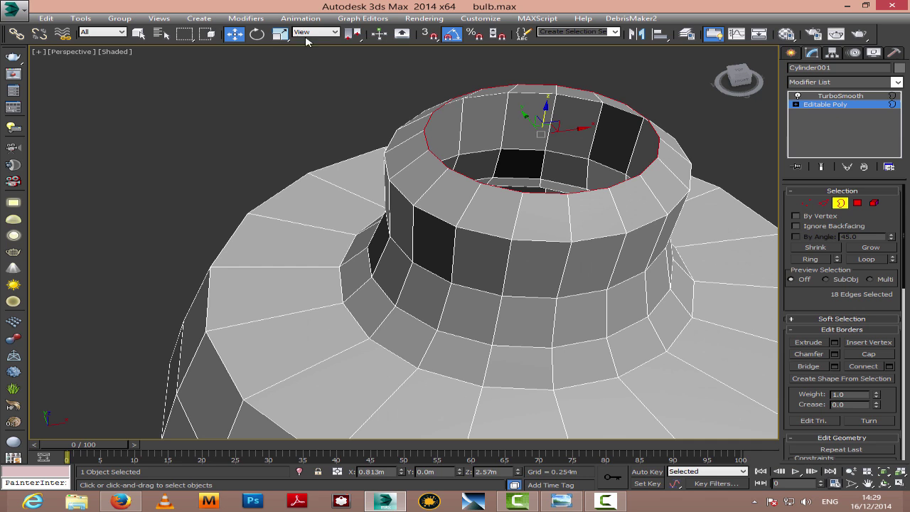
key(r)
drag(539, 134, 546, 151)
click(840, 203)
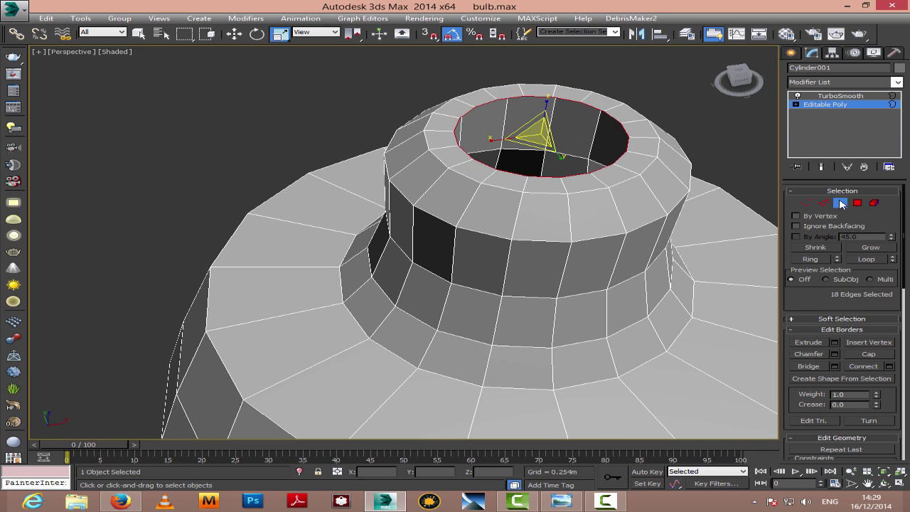
Add a Shell modifier beneath the socket's TurboSmooth with 0.0m outer and 0.02m inner amount, and return to the TurboSmooth level
click(892, 81)
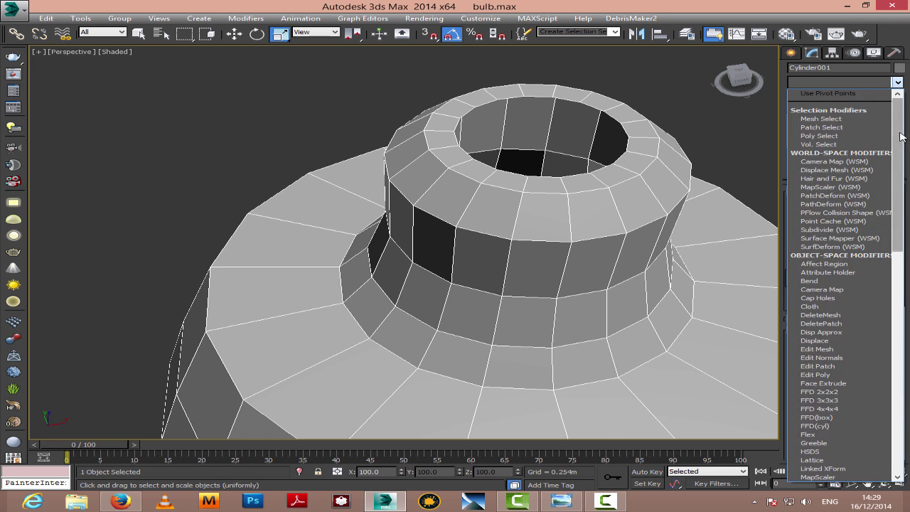
scroll(842, 284, down, 15)
scroll(885, 269, up, 7)
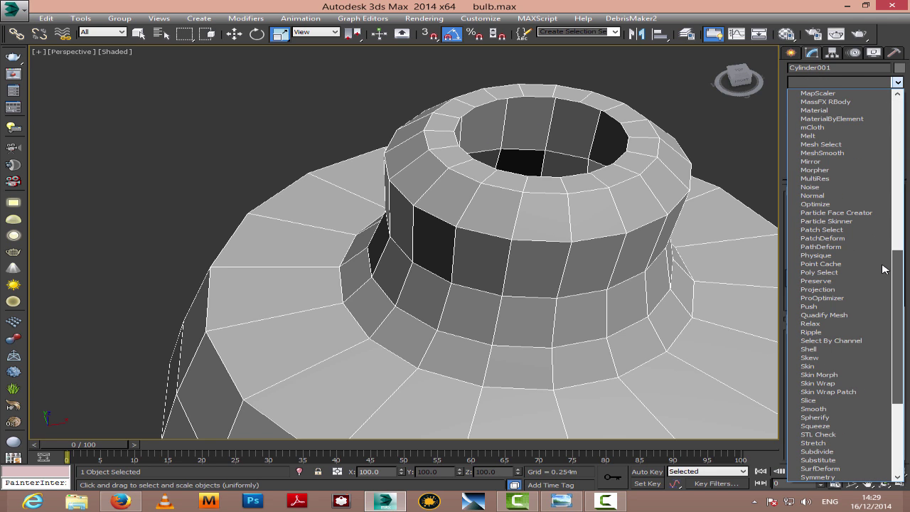
click(836, 348)
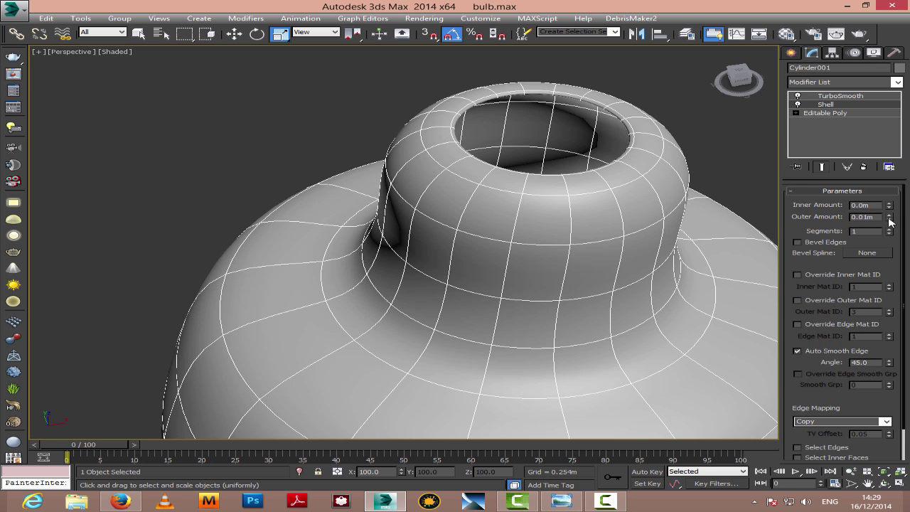
drag(888, 218, 895, 254)
drag(888, 206, 888, 195)
click(853, 96)
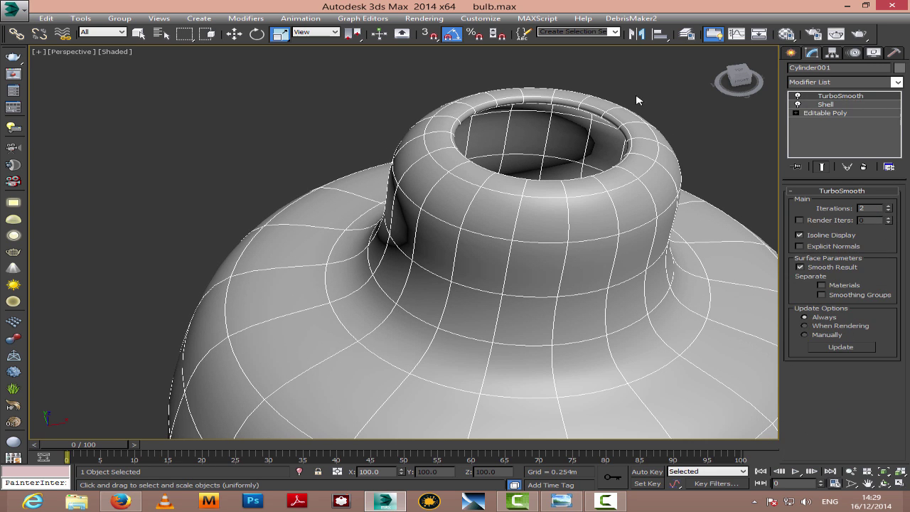
Reselect the socket in a centred perspective view and unhide all the hidden objects
click(645, 91)
scroll(630, 198, down, 5)
click(630, 199)
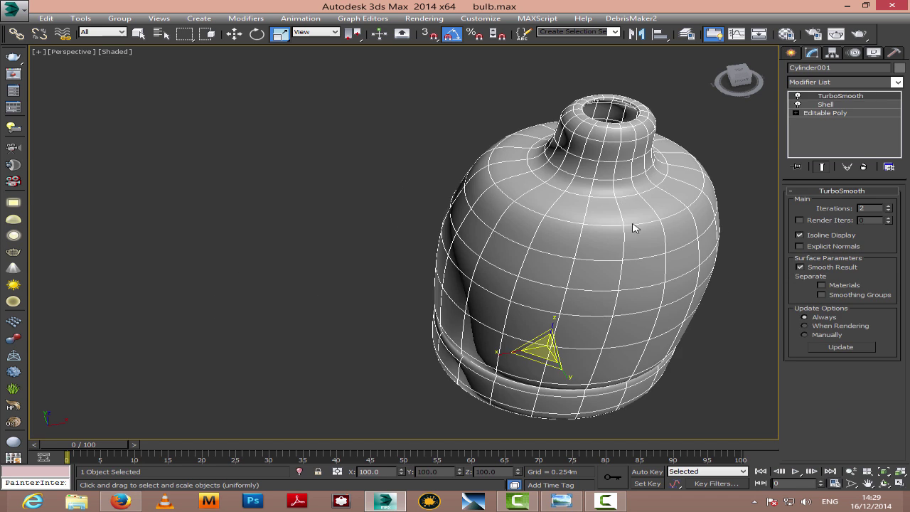
key(z)
click(633, 264)
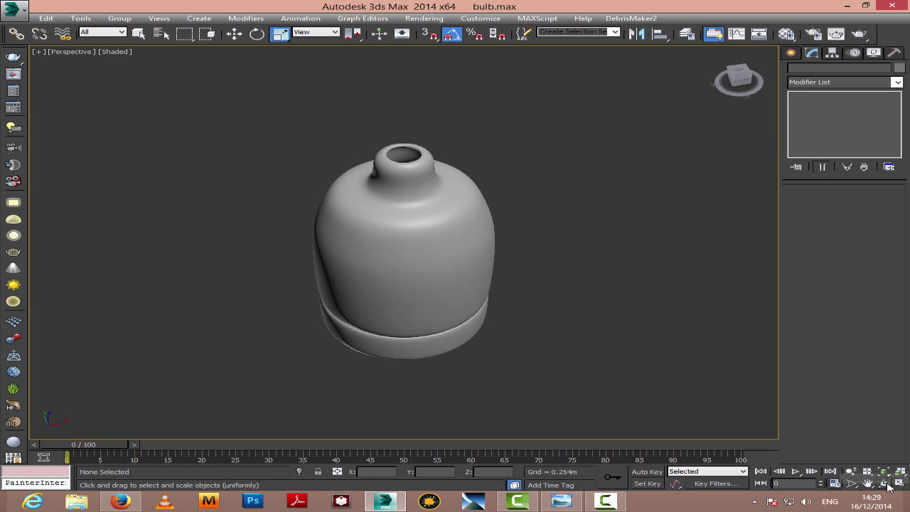
click(406, 252)
click(884, 483)
drag(376, 256, 410, 206)
key(r)
right_click(552, 179)
click(587, 129)
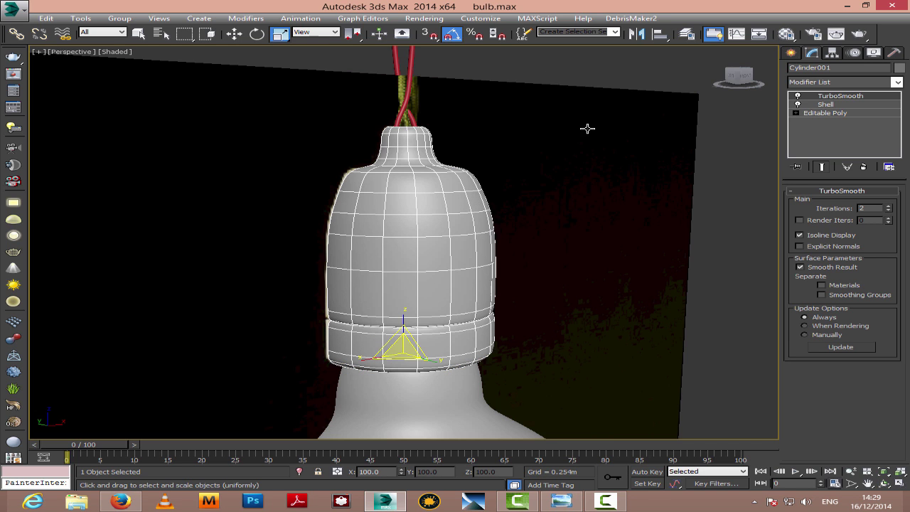
Examine the joint between socket and bulb from below, and switch to a front wireframe view
click(884, 482)
drag(375, 182, 354, 137)
right_click(424, 323)
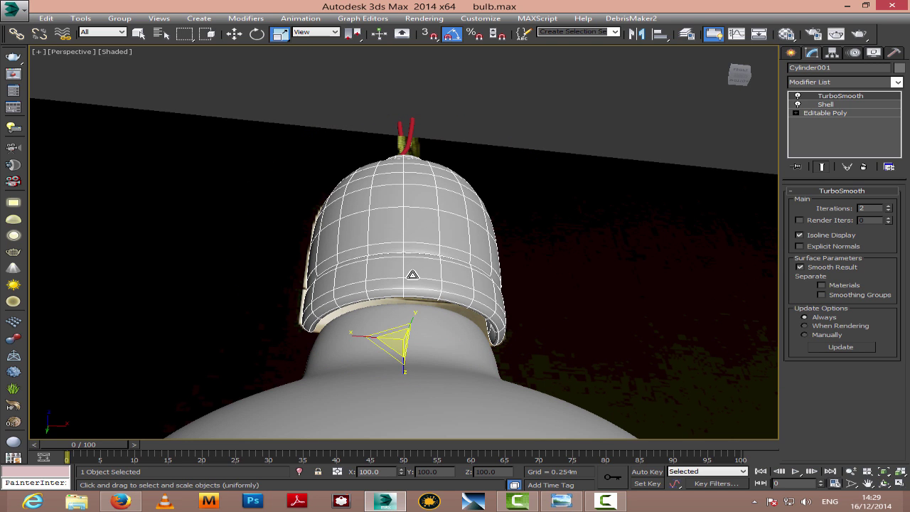
key(f)
key(F3)
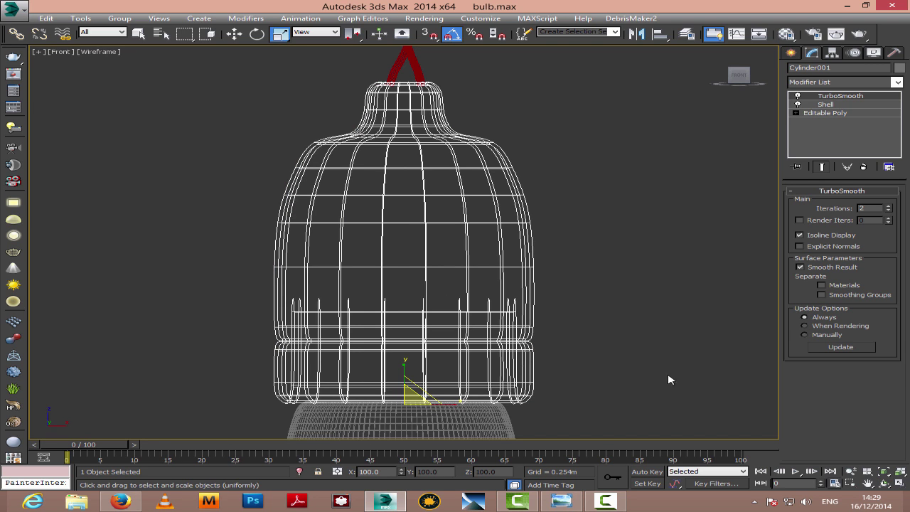
Move the vertices along the socket's lower edge slightly down over the bulb's neck, and leave vertex level
click(866, 472)
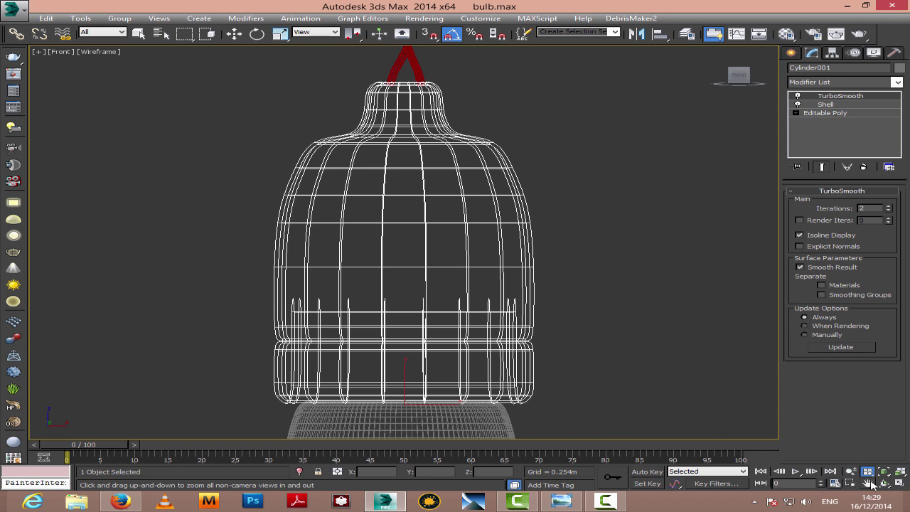
click(870, 484)
drag(425, 419, 443, 244)
right_click(443, 244)
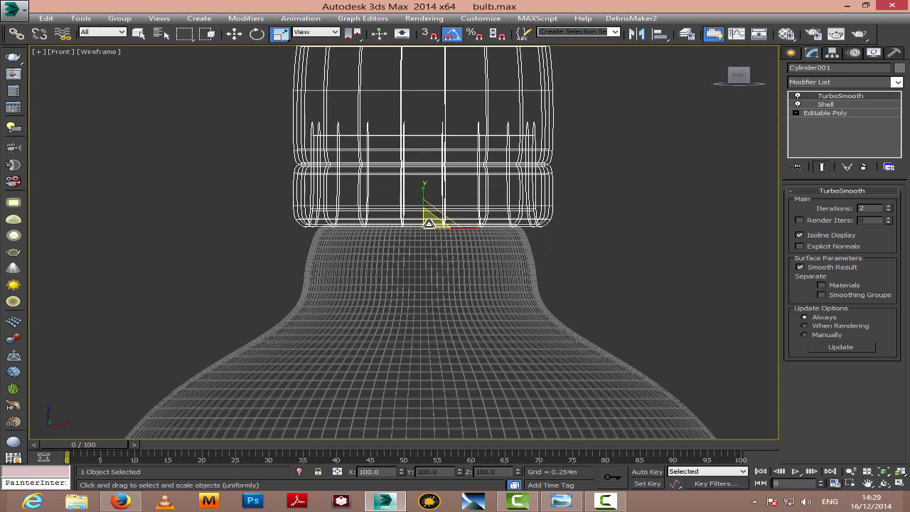
click(808, 114)
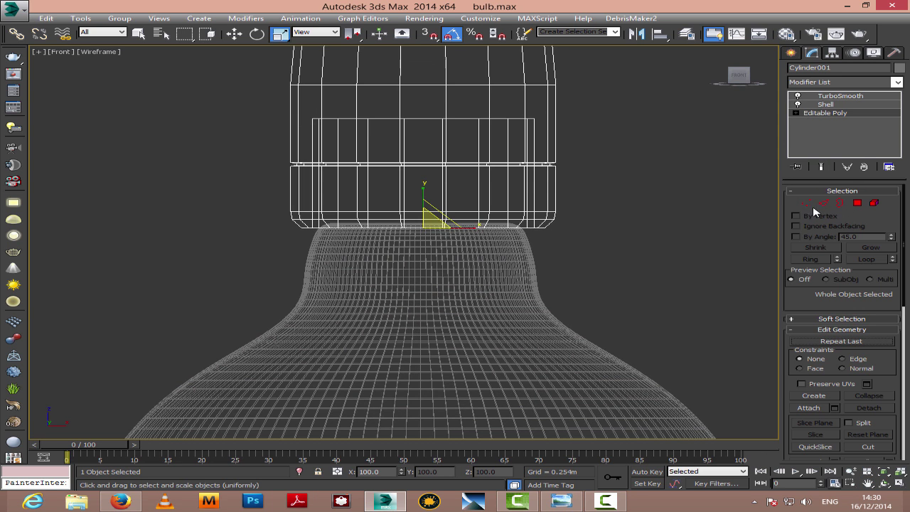
click(806, 203)
drag(258, 234, 163, 233)
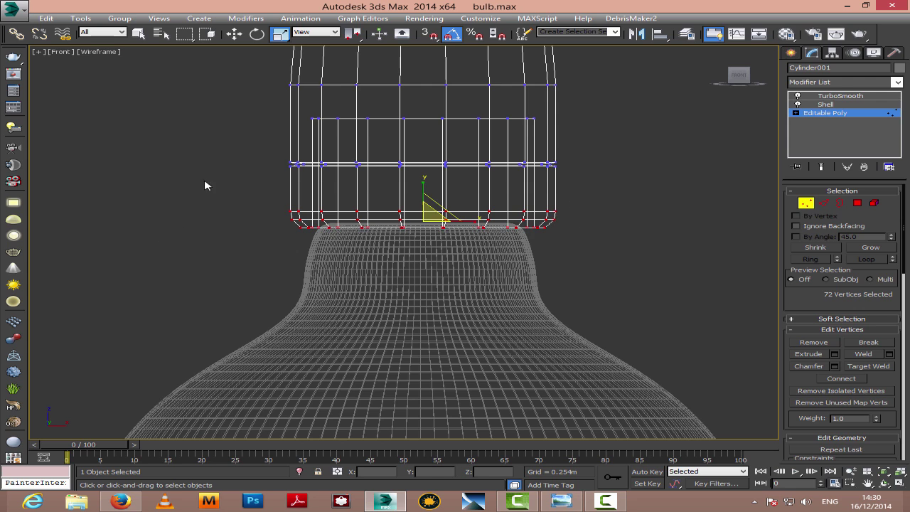
click(235, 34)
drag(430, 206, 430, 215)
click(801, 205)
click(825, 104)
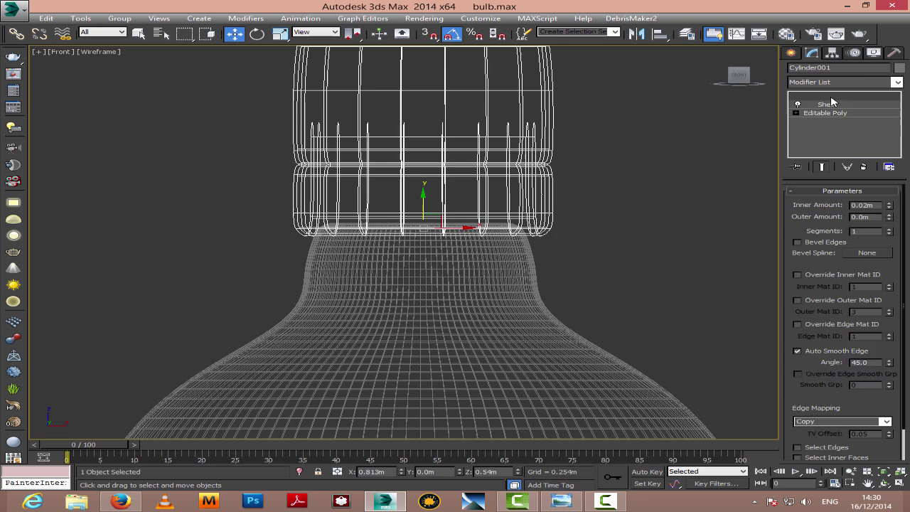
Return the front view to shaded display and make the bulb see-through so the reference photo shows behind it
click(654, 170)
scroll(654, 174, down, 3)
key(F3)
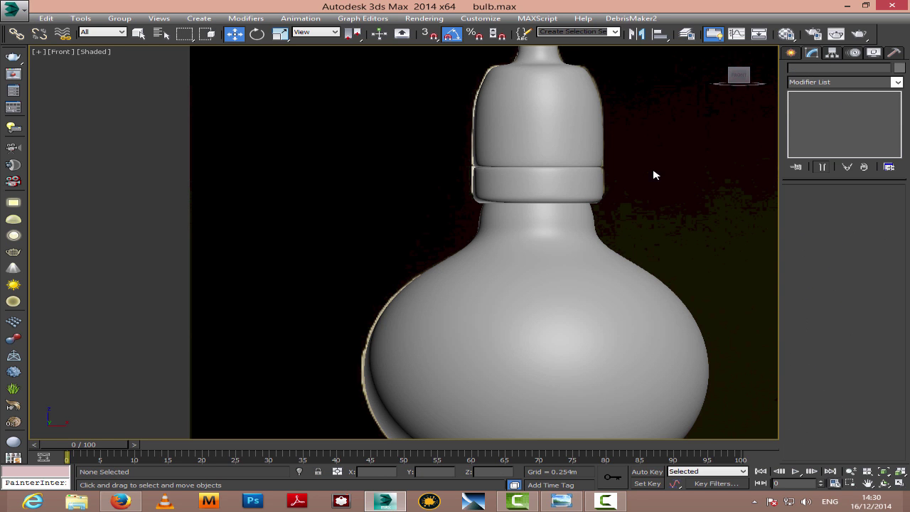
click(867, 484)
drag(595, 311, 469, 295)
scroll(470, 295, down, 2)
scroll(469, 294, down, 2)
key(w)
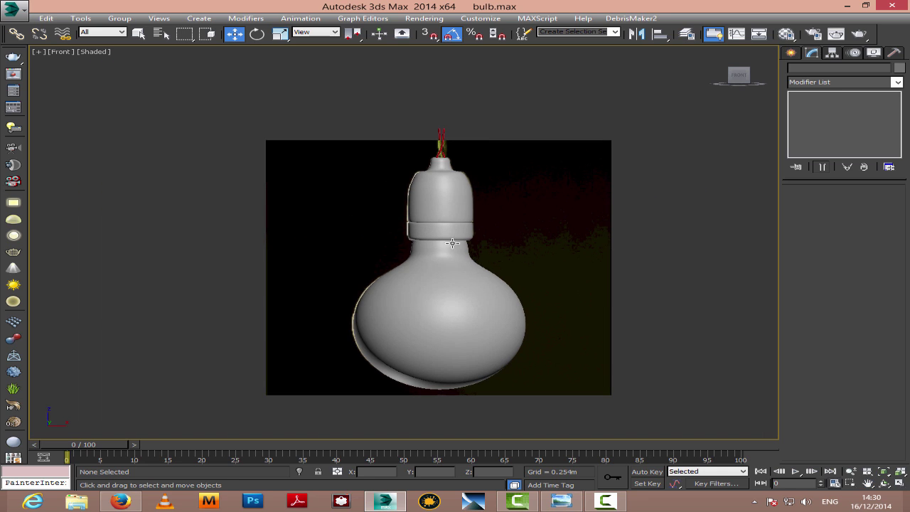
click(462, 320)
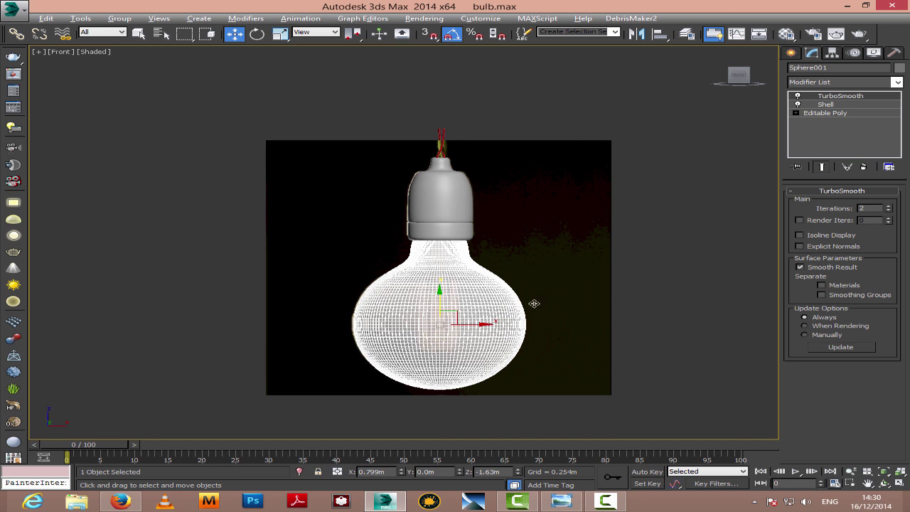
click(667, 280)
Select the bulb together with the reference image plane and hide all unselected objects
scroll(666, 282, up, 5)
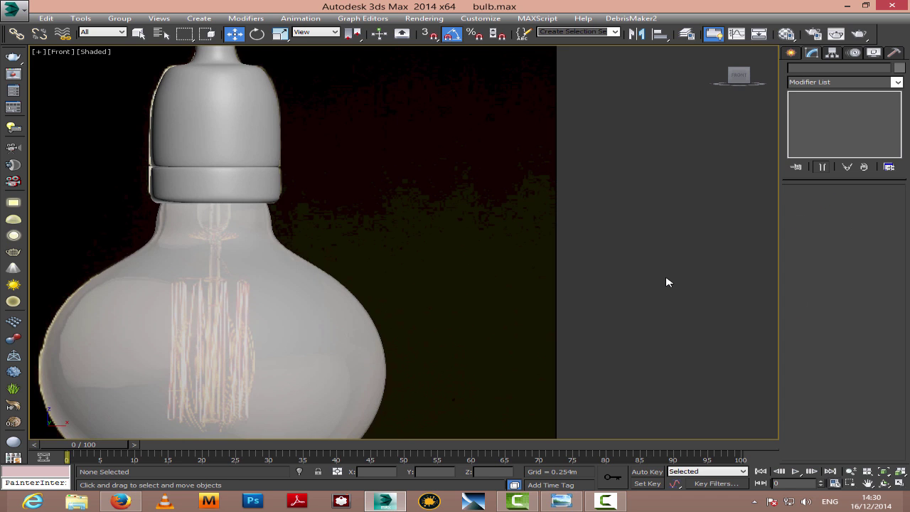
click(868, 483)
drag(398, 216, 466, 199)
right_click(466, 200)
click(466, 199)
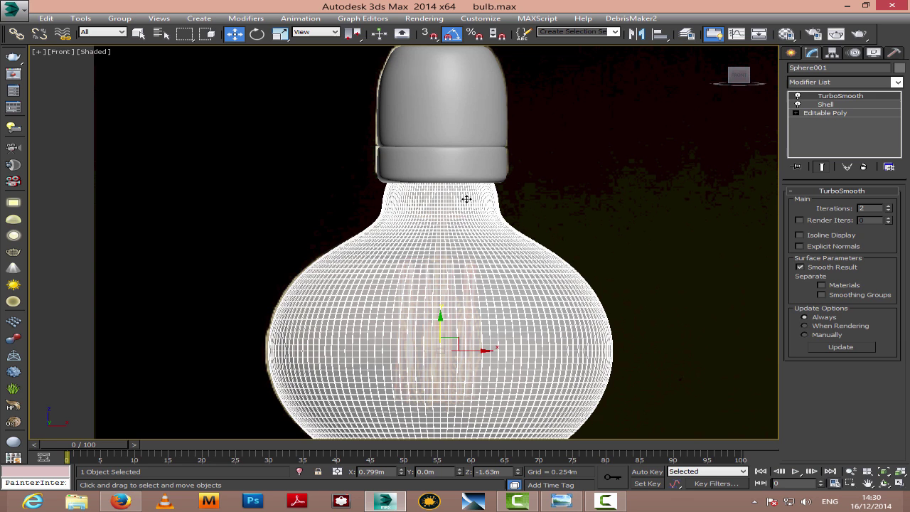
click(844, 116)
right_click(611, 260)
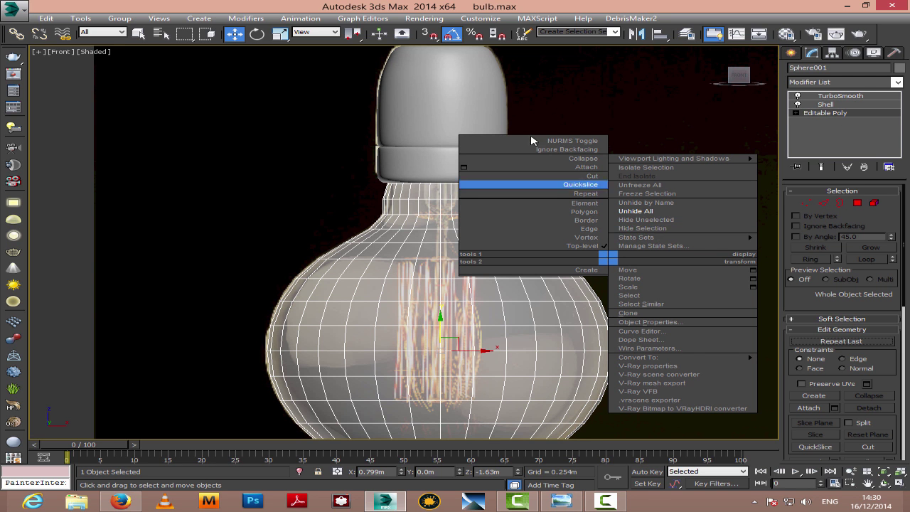
click(582, 109)
key(ctrl+a)
right_click(598, 162)
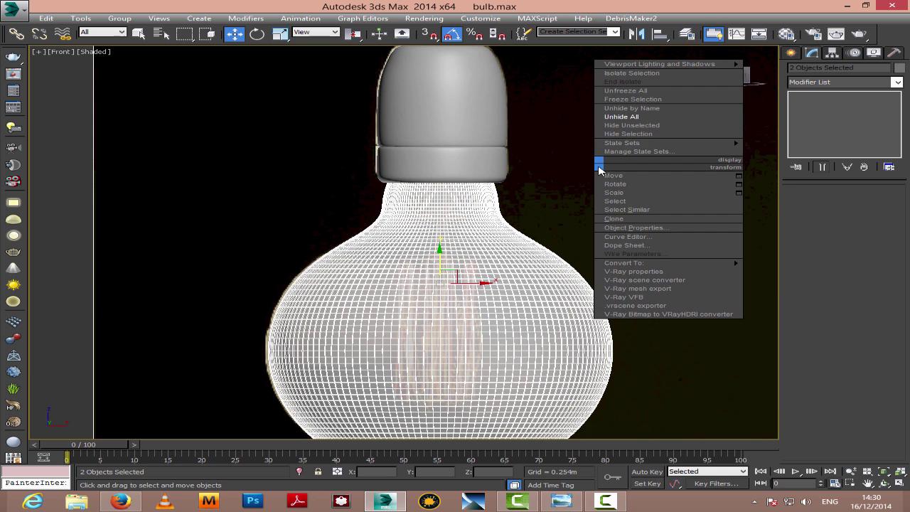
Select the bulb alone and turn off its TurboSmooth and Shell modifiers
click(482, 246)
click(797, 95)
click(797, 103)
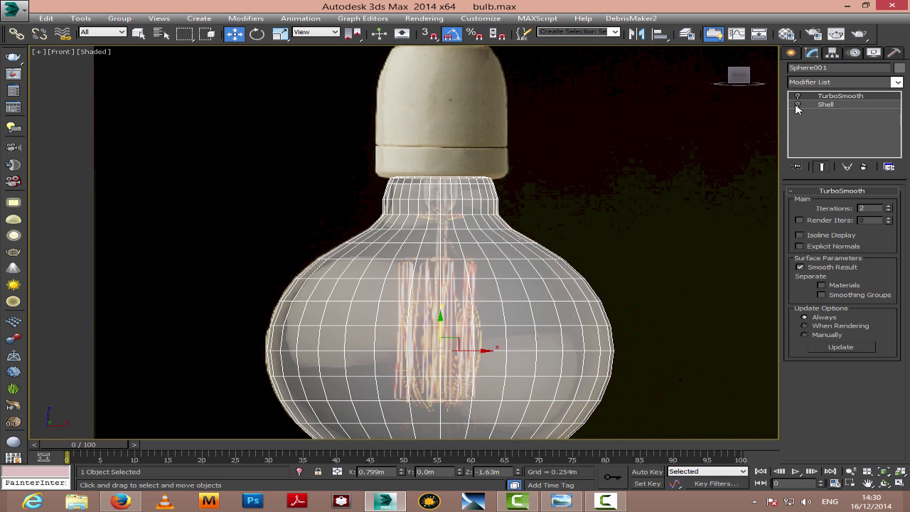
At edge level, select the edge loop around the bulb neck's opening and extend it inward by scaling to about 84%
click(887, 484)
mouse_move(466, 229)
mouse_down()
mouse_move(490, 281)
mouse_move(468, 242)
mouse_up()
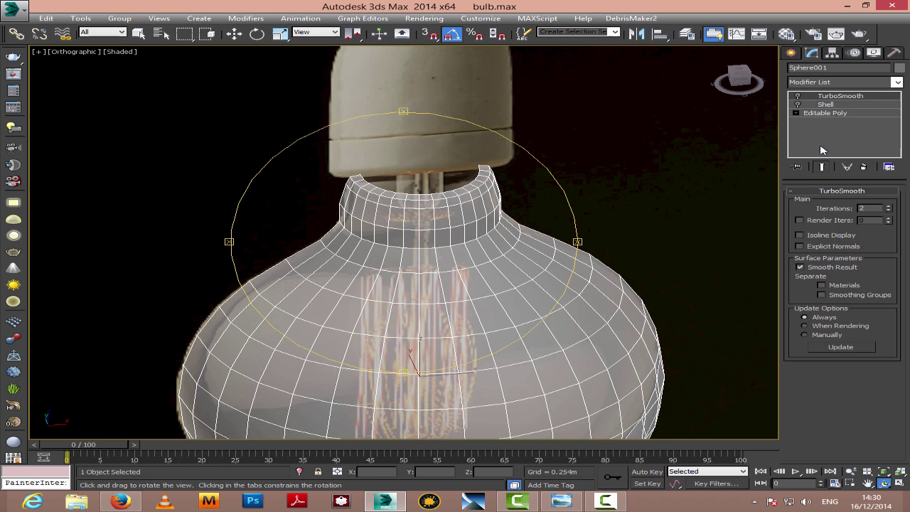
click(825, 113)
click(822, 202)
key(w)
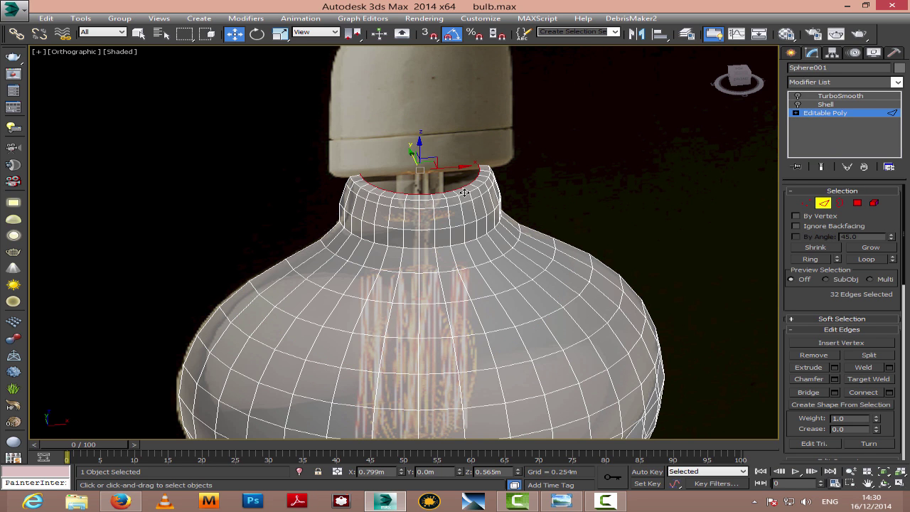
click(279, 34)
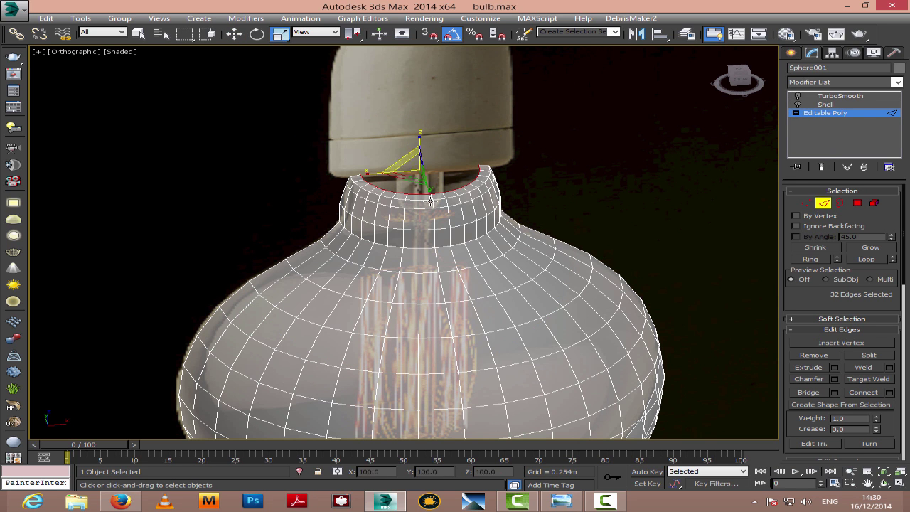
drag(421, 177, 421, 178)
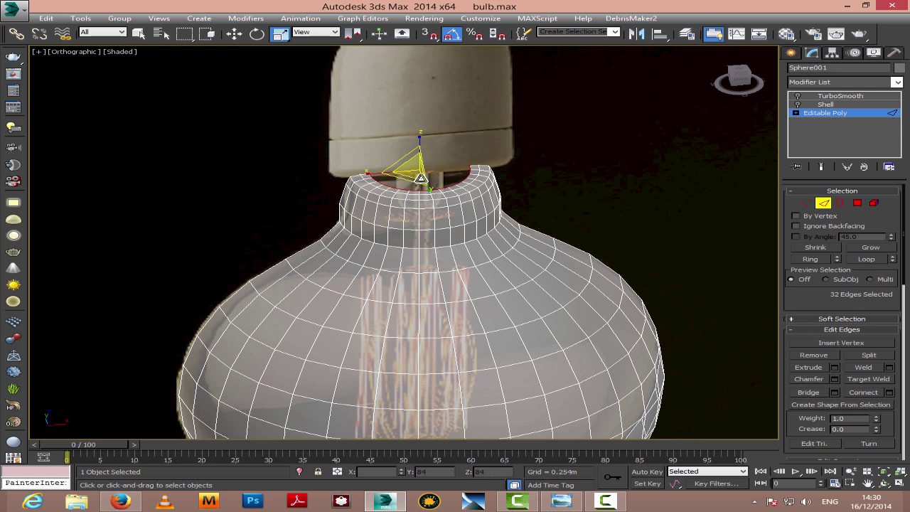
Extrude the neck's inner edge loop upward as a narrower collar and extend its top edge slightly inward as a thin rim
click(234, 33)
shift+drag(418, 146, 413, 104)
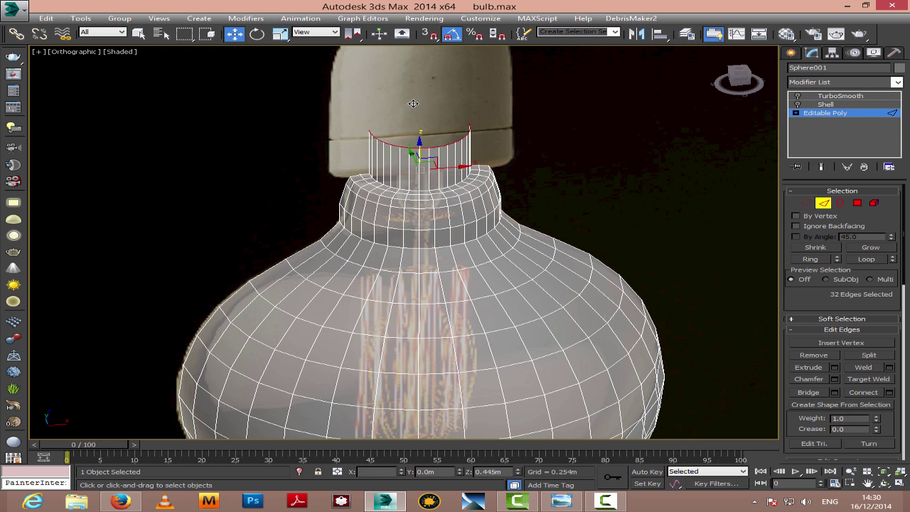
key(r)
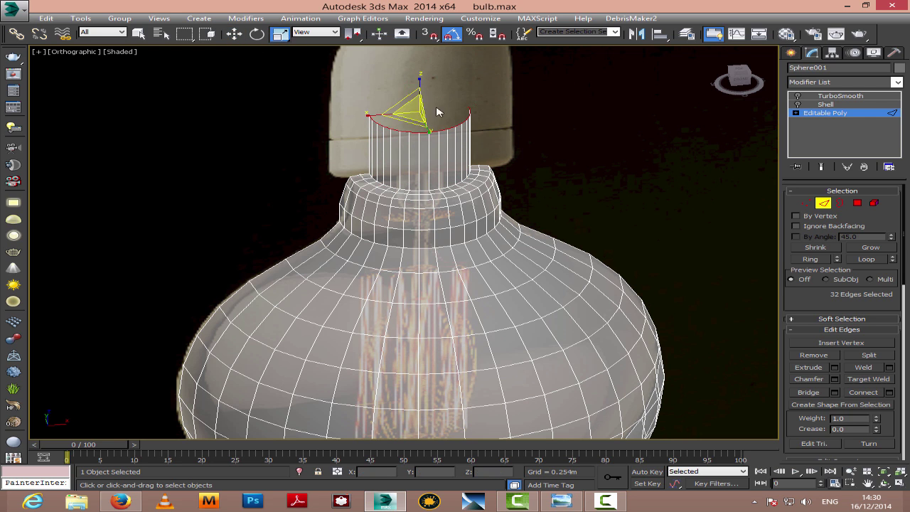
drag(414, 110, 420, 79)
Move the collar's inner edge loop down inside it to form an inner wall
click(239, 35)
click(278, 36)
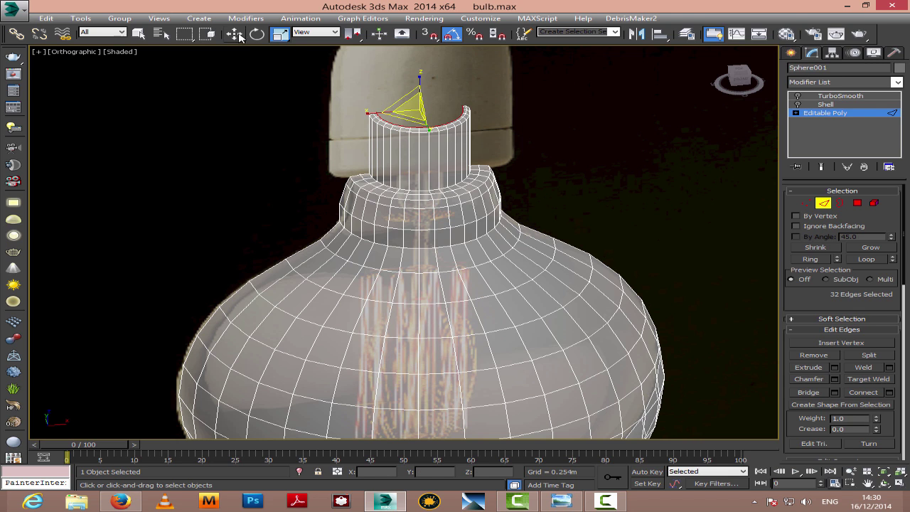
click(236, 34)
drag(416, 91, 423, 117)
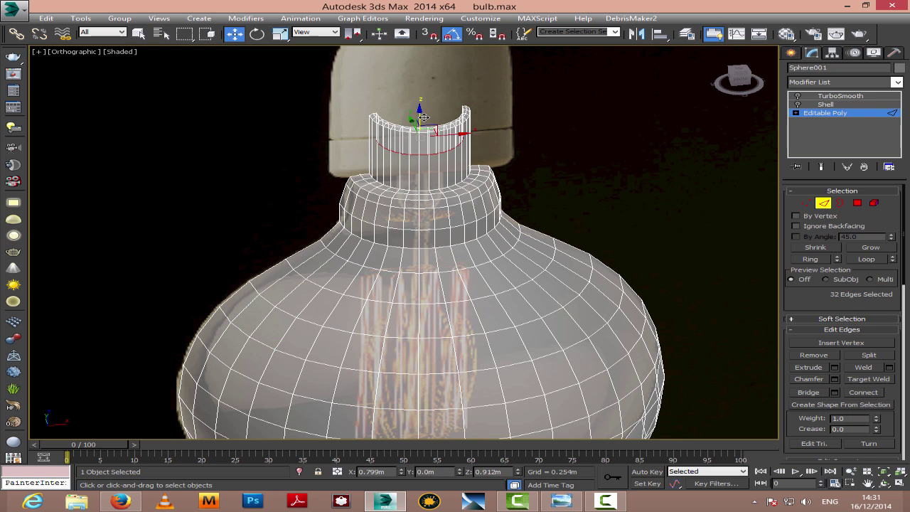
Extend the inner wall's lower edge loop inward by scaling it to form a narrow ledge inside the collar
click(278, 35)
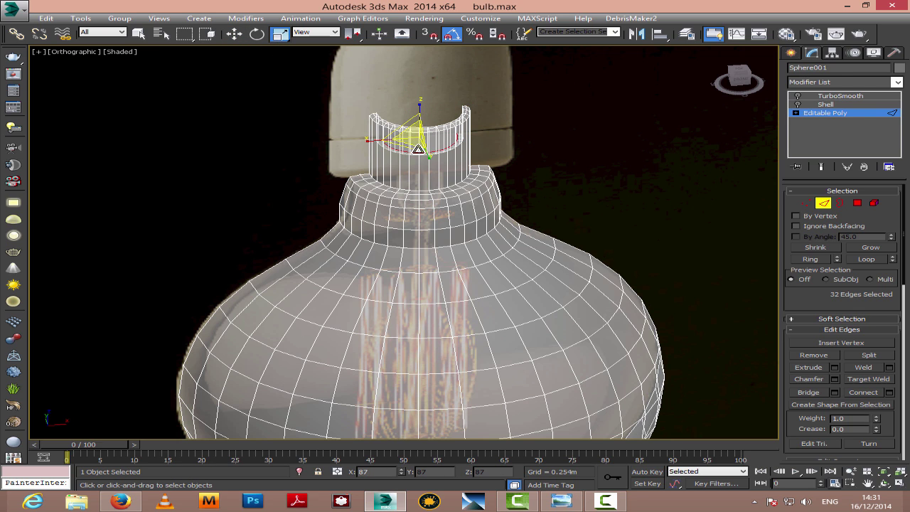
drag(418, 148, 431, 197)
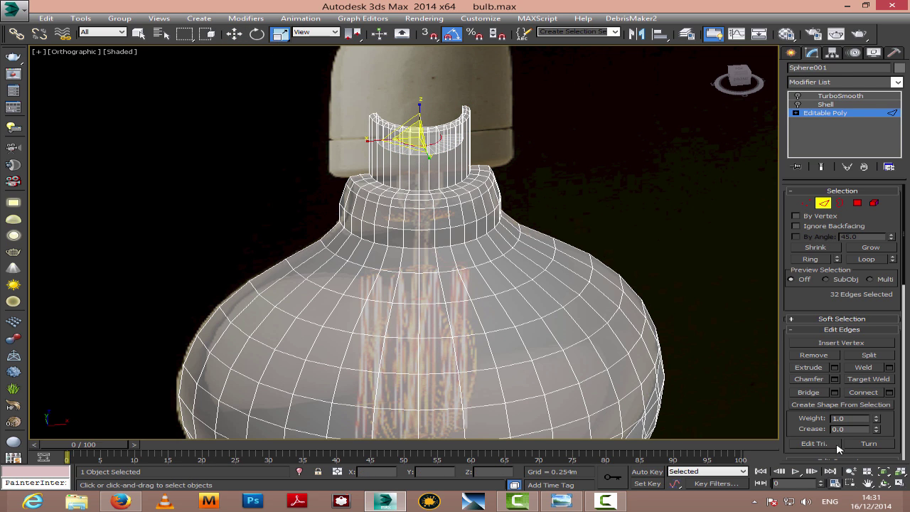
click(470, 255)
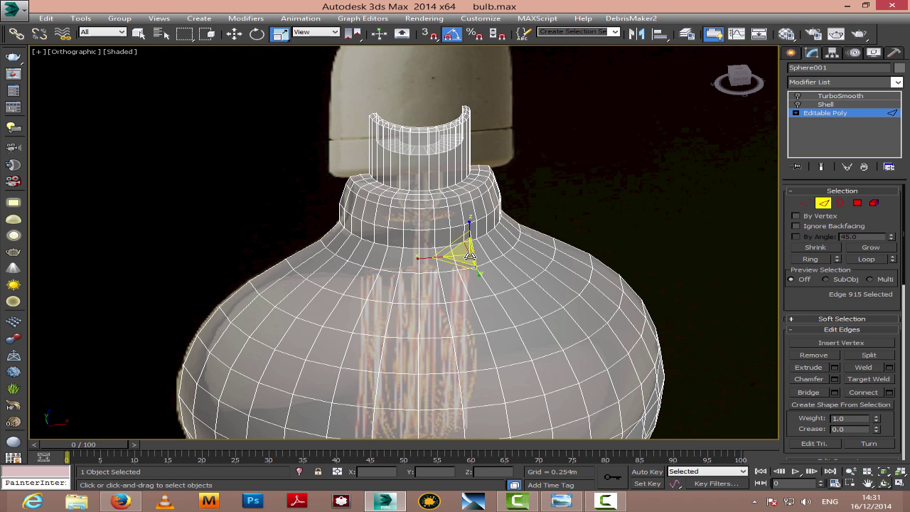
key(ctrl+z)
Extrude the ledge's inner edge loop down about 0.495 m as a narrow tube inside the bulb neck
click(886, 483)
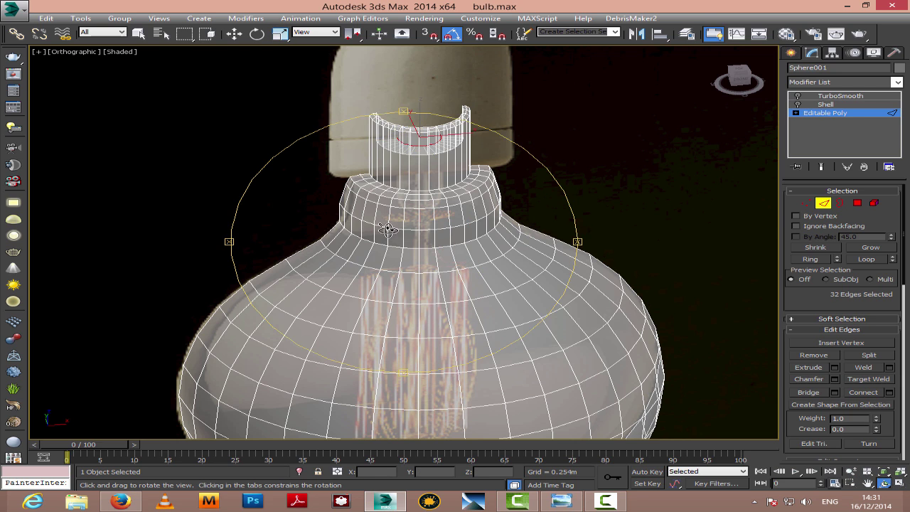
drag(388, 230, 388, 179)
right_click(389, 179)
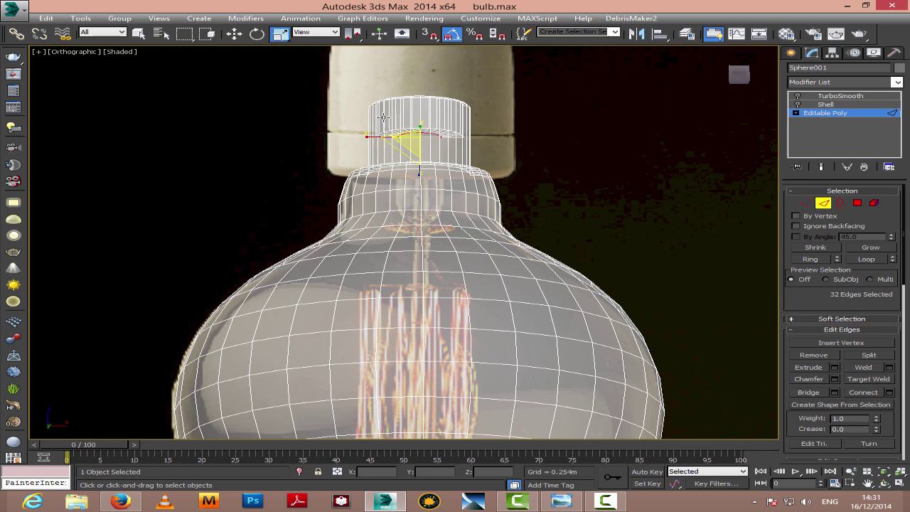
drag(413, 141, 411, 134)
key(w)
drag(418, 108, 425, 163)
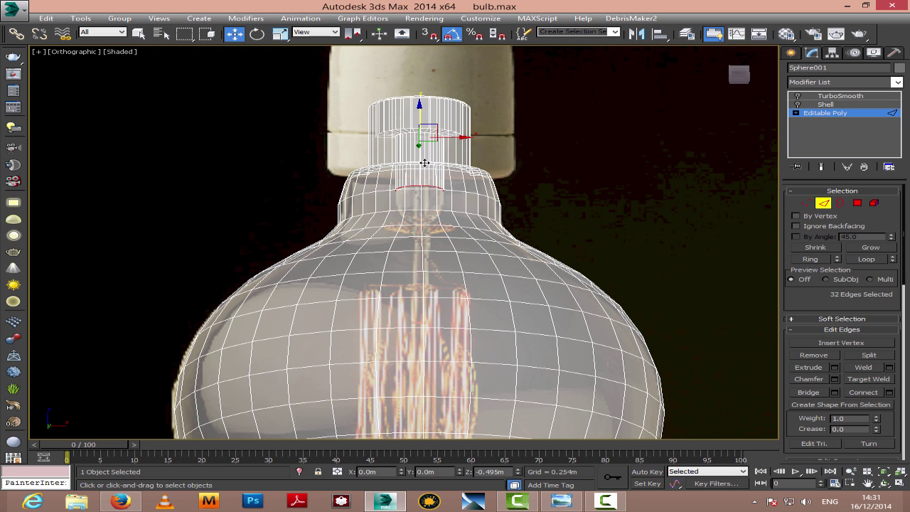
In the front view, extend the tube's bottom edge loop further down and scale it slightly inward to follow the reference's glass mount
click(884, 483)
drag(337, 205, 339, 218)
key(f)
key(z)
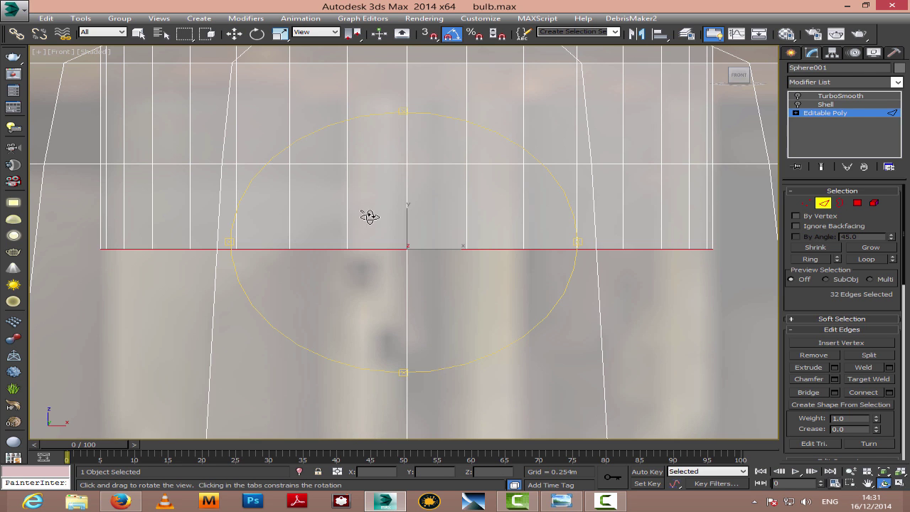
scroll(381, 221, down, 5)
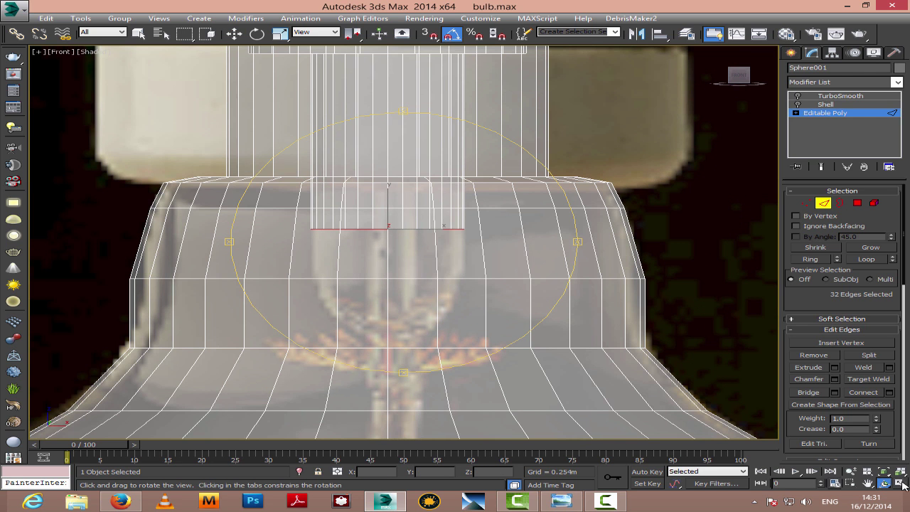
click(867, 483)
drag(387, 278, 415, 218)
scroll(427, 210, down, 3)
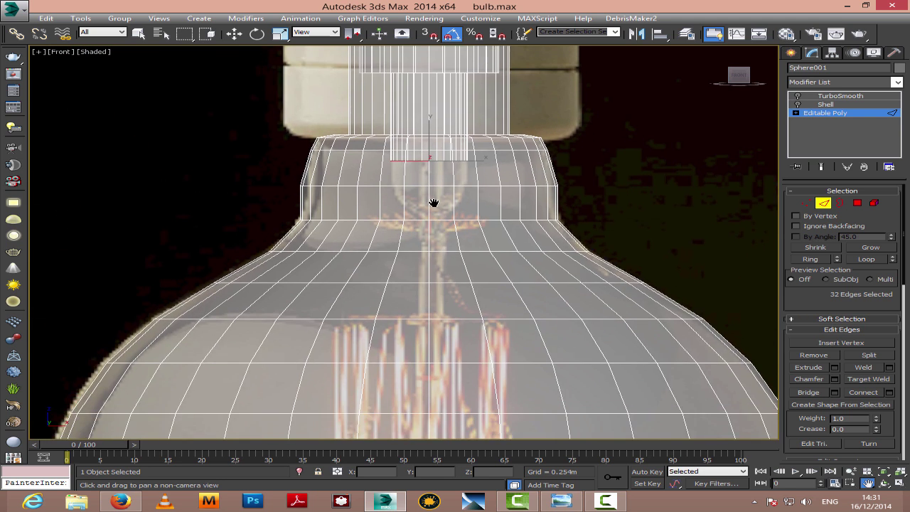
scroll(435, 207, up, 2)
key(w)
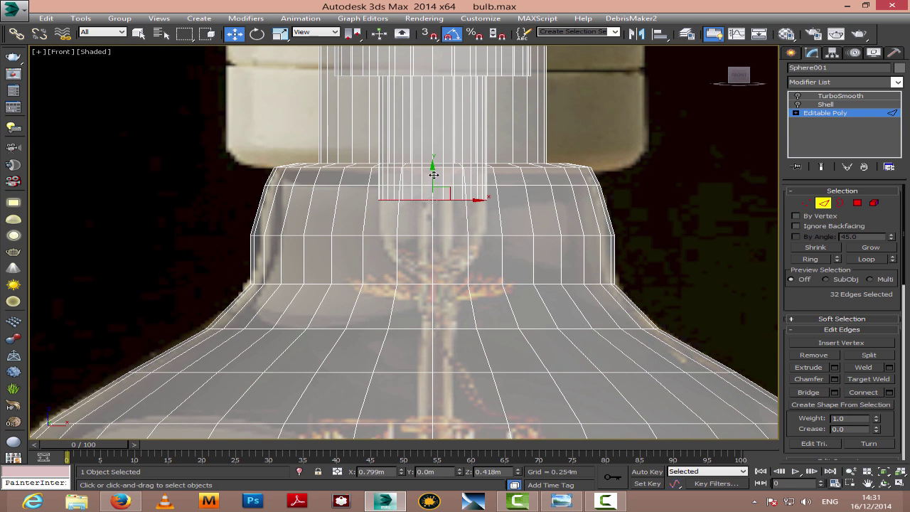
drag(431, 174, 434, 258)
key(r)
click(234, 34)
click(280, 34)
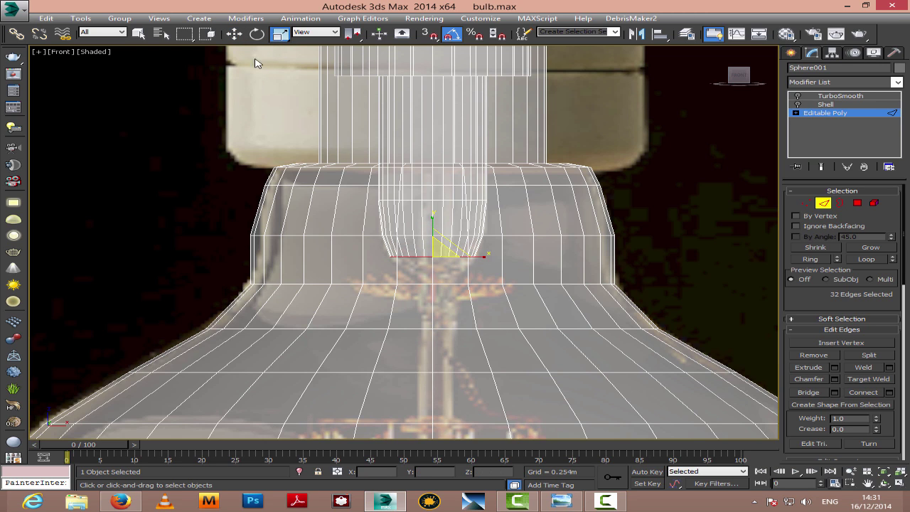
Extrude the tube's end down once more and scale its edge loop to about 50% as a tapered tip
click(234, 34)
drag(435, 233, 455, 330)
click(280, 34)
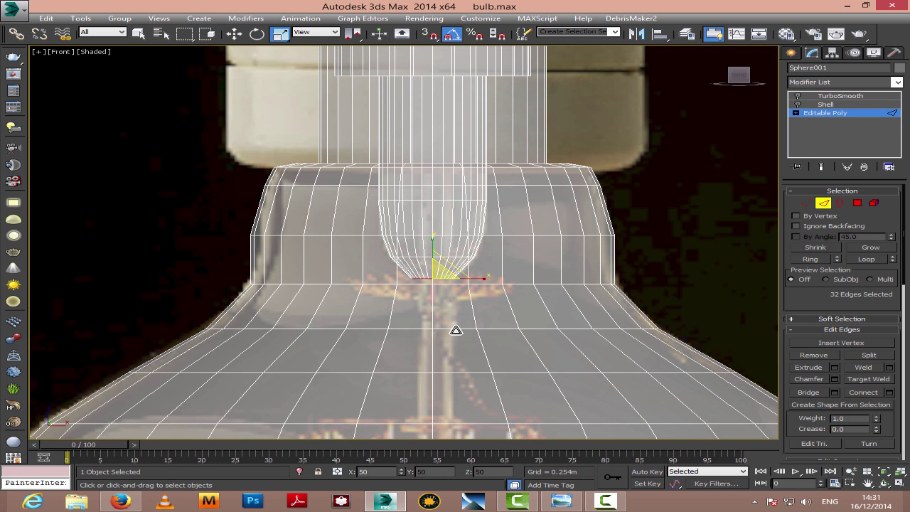
click(233, 34)
shift+drag(429, 253, 439, 396)
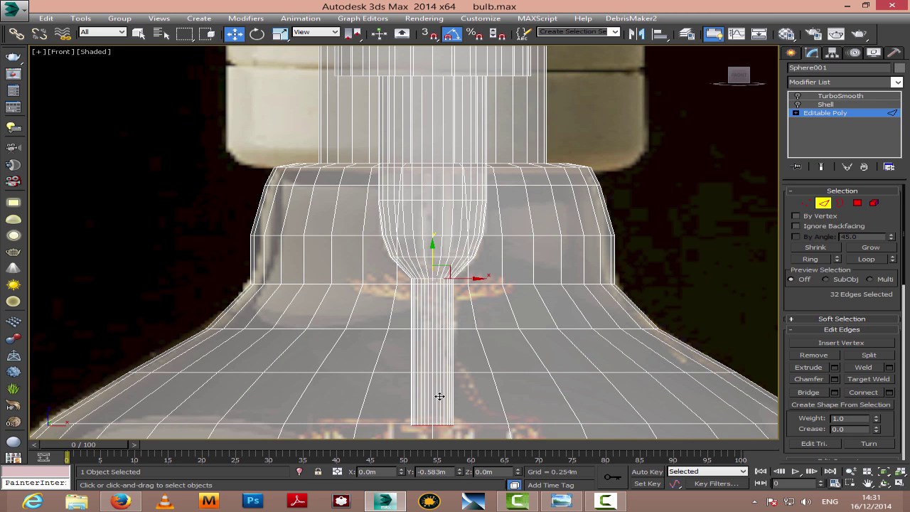
key(ctrl+z)
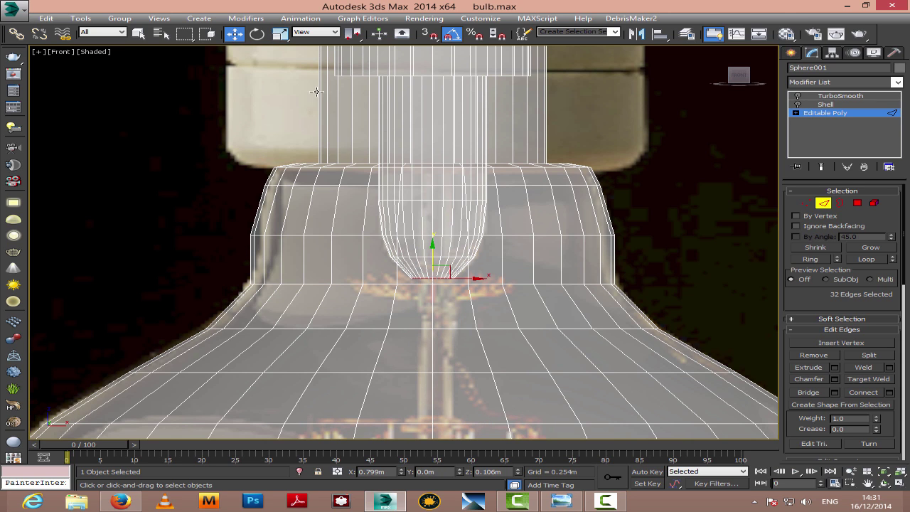
Narrow the tapered tip's edge loop slightly and extrude it down as a thin stem to just above the filaments
click(280, 34)
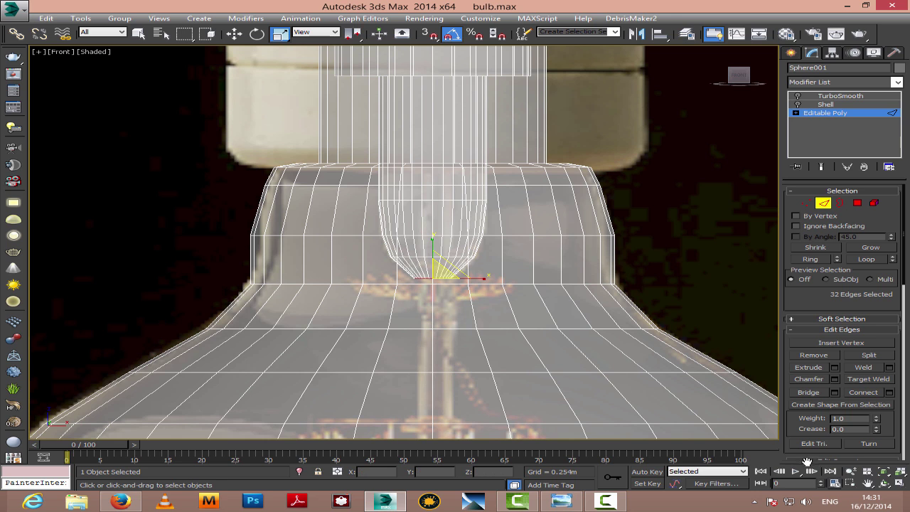
click(869, 485)
drag(567, 317, 452, 284)
click(234, 34)
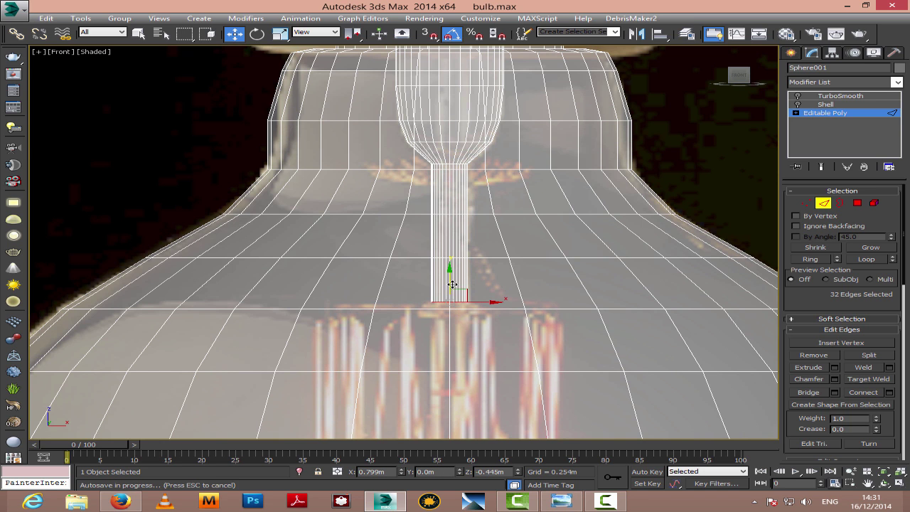
Extend the stem's bottom edge loop outward and extrude it down a short way as a small collar
click(868, 484)
scroll(491, 175, up, 6)
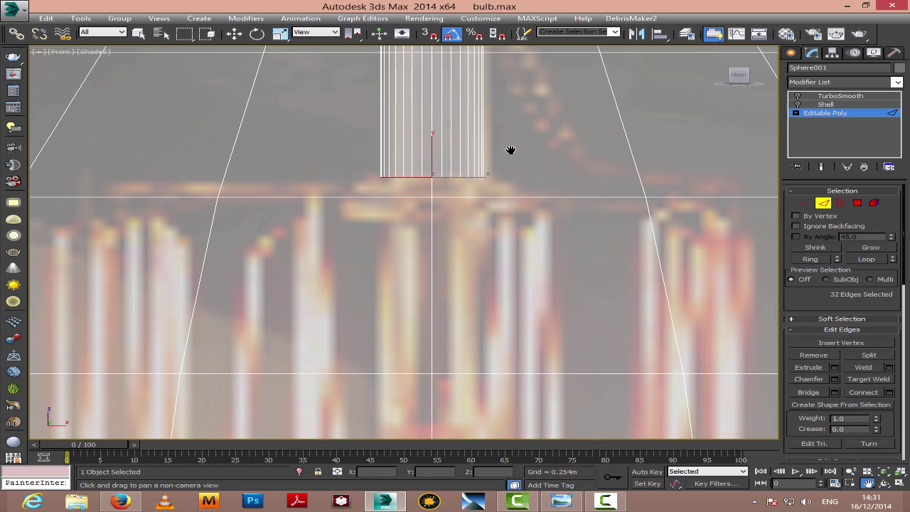
click(274, 35)
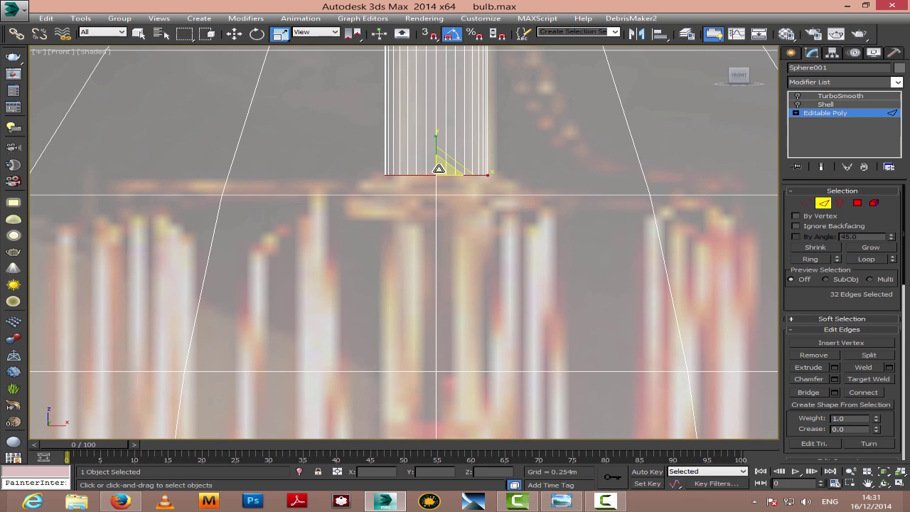
click(235, 34)
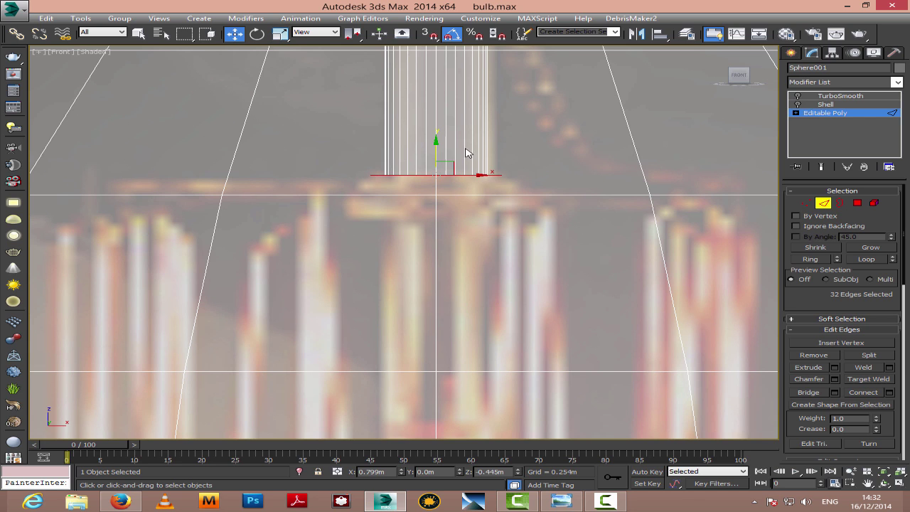
shift+drag(435, 152, 435, 168)
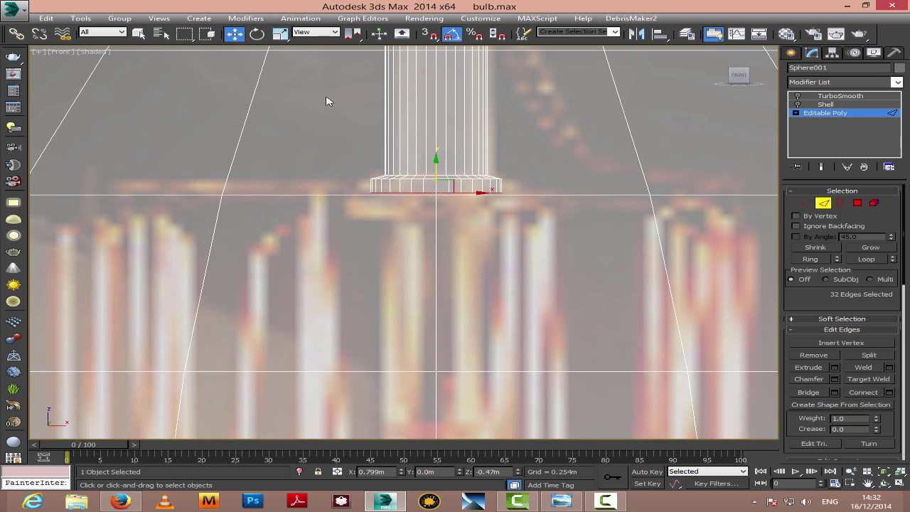
Extend the small collar's bottom edge loop outward again and extrude it down as a second, wider collar
click(280, 35)
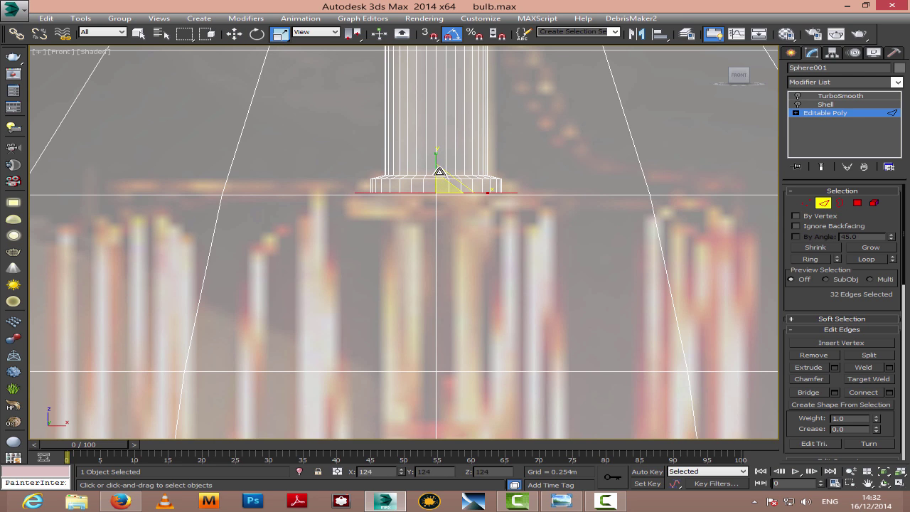
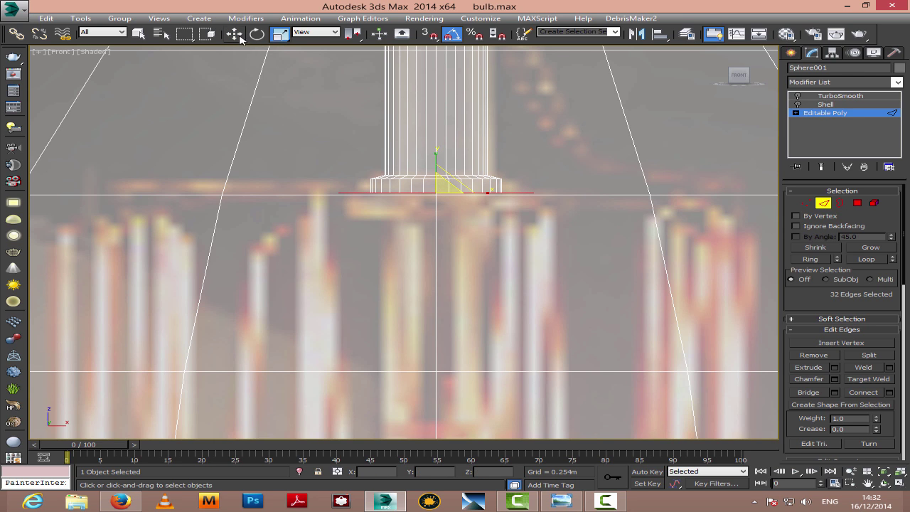
click(234, 34)
mouse_move(435, 171)
shift+mouse_down()
mouse_move(438, 196)
mouse_move(438, 186)
shift+mouse_up()
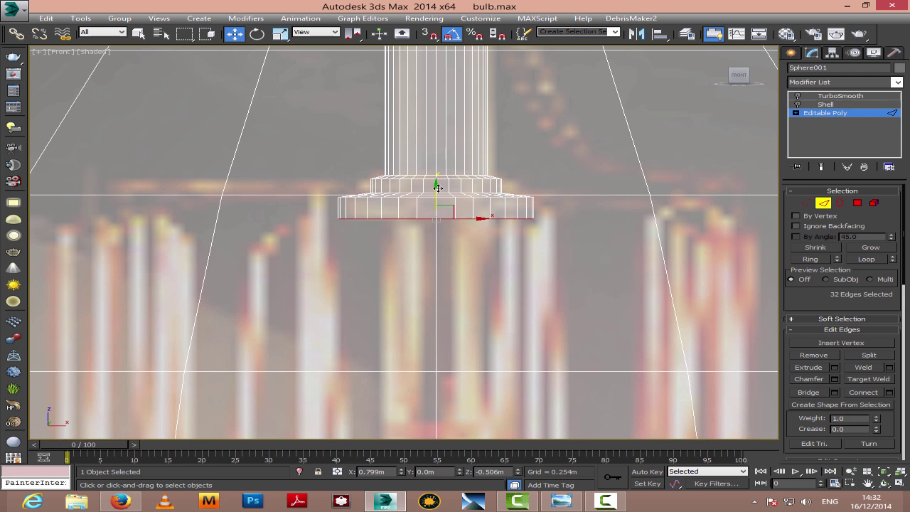
Compare the stem and its stepped collars with the filament support in the lampholder reference photo
scroll(438, 187, down, 6)
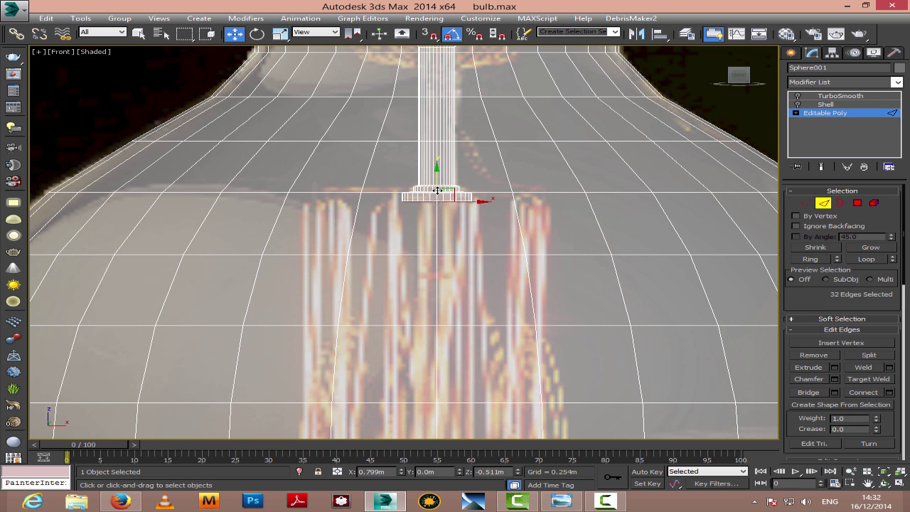
scroll(438, 191, down, 5)
scroll(438, 190, up, 3)
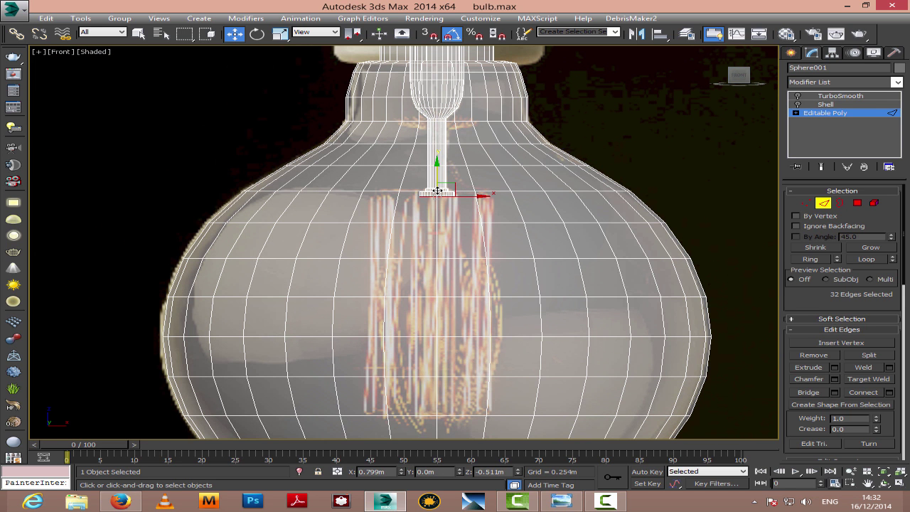
scroll(497, 192, up, 4)
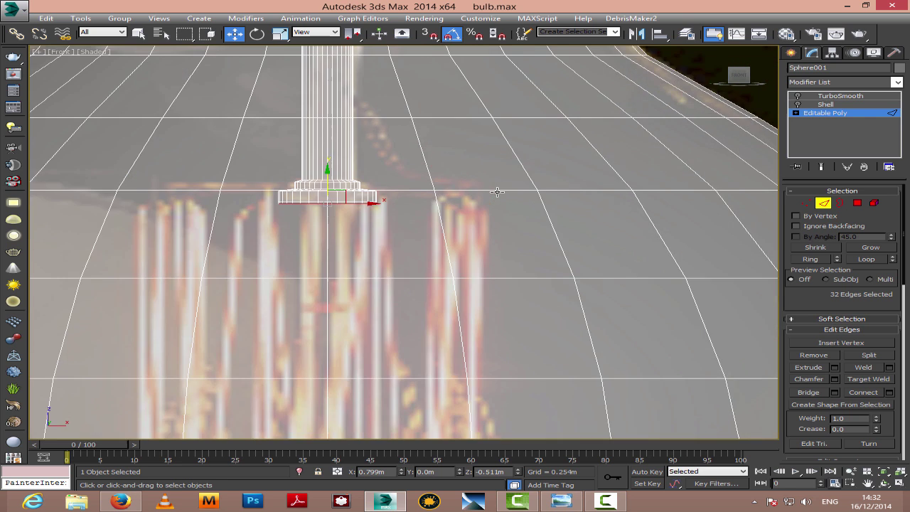
scroll(497, 192, down, 3)
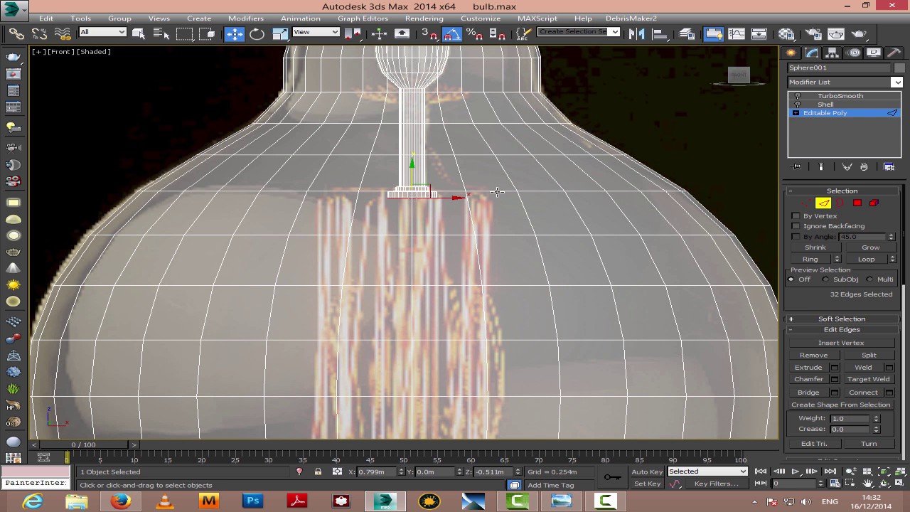
click(567, 502)
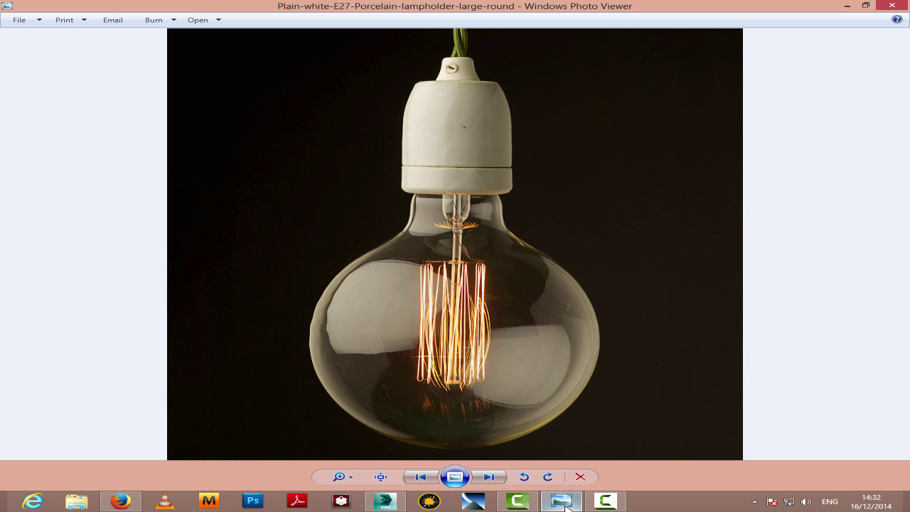
click(567, 502)
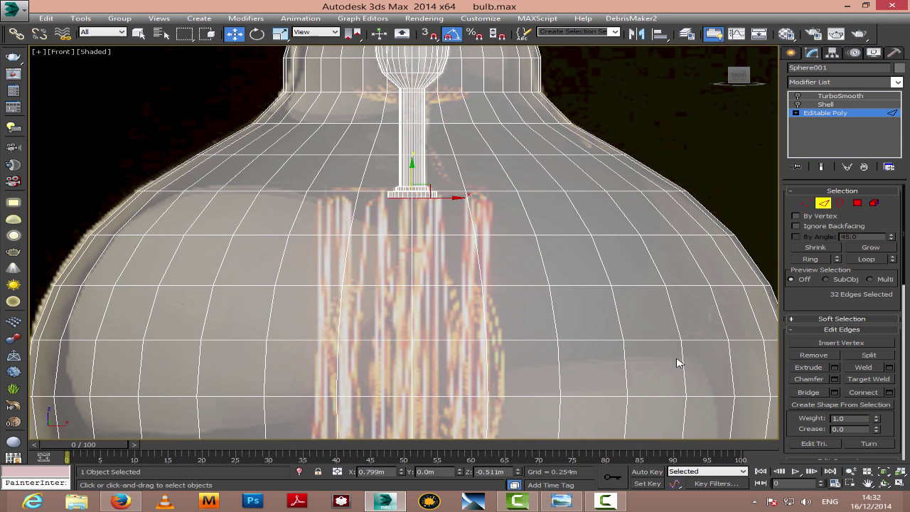
Extend the wider collar's bottom edge loop slightly down and scale it inward to about 64%
click(867, 486)
drag(501, 277, 491, 167)
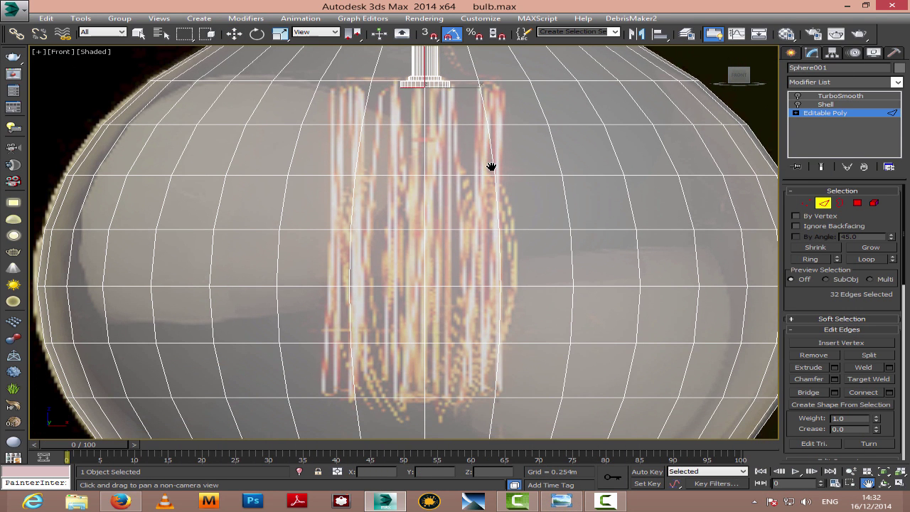
key(w)
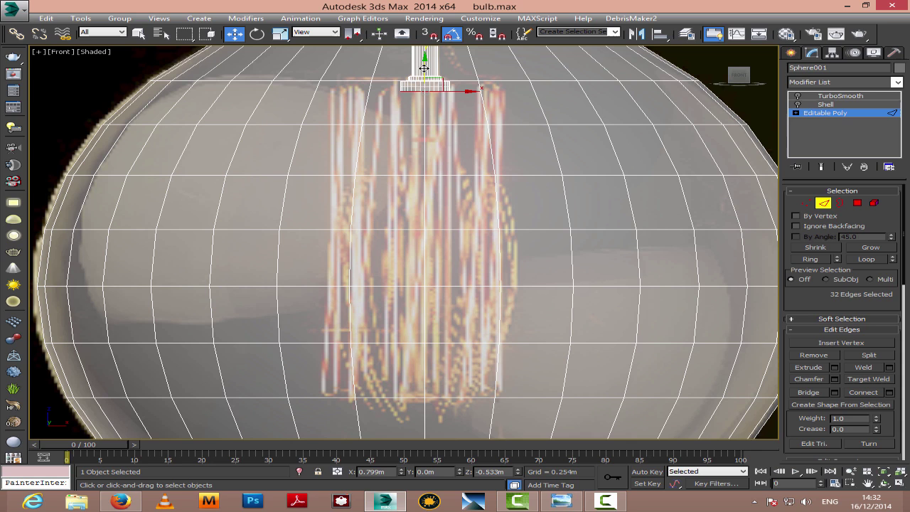
drag(423, 66, 436, 110)
key(r)
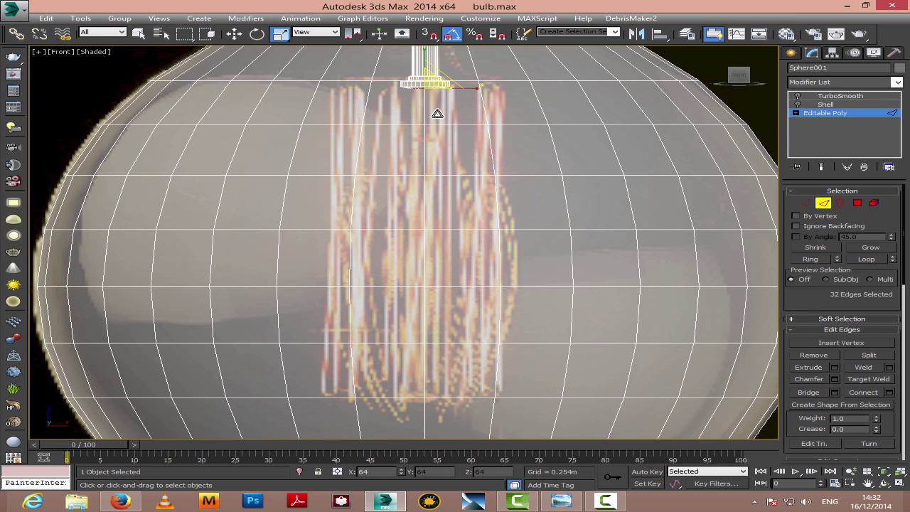
Extrude the collar's inner edge loop down as a long straight rod reaching the lower end of the filaments
key(w)
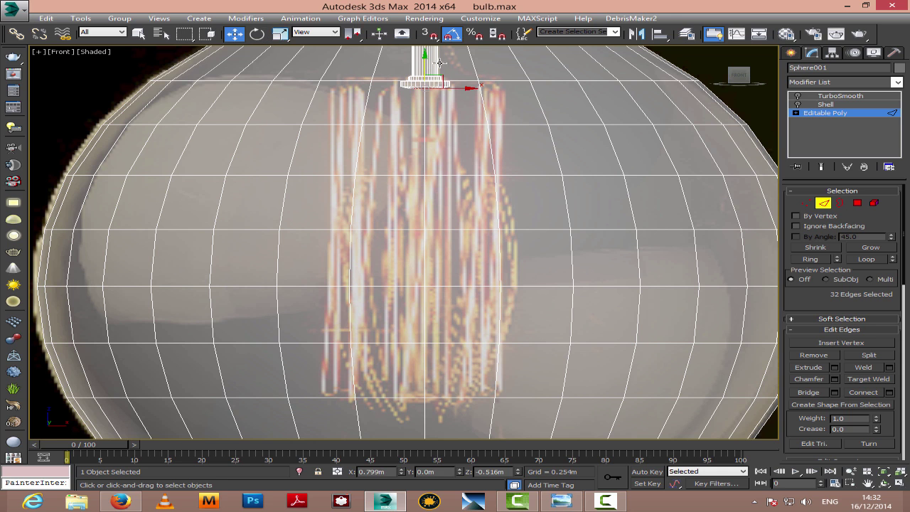
shift+drag(424, 116, 443, 370)
click(868, 483)
scroll(493, 220, up, 6)
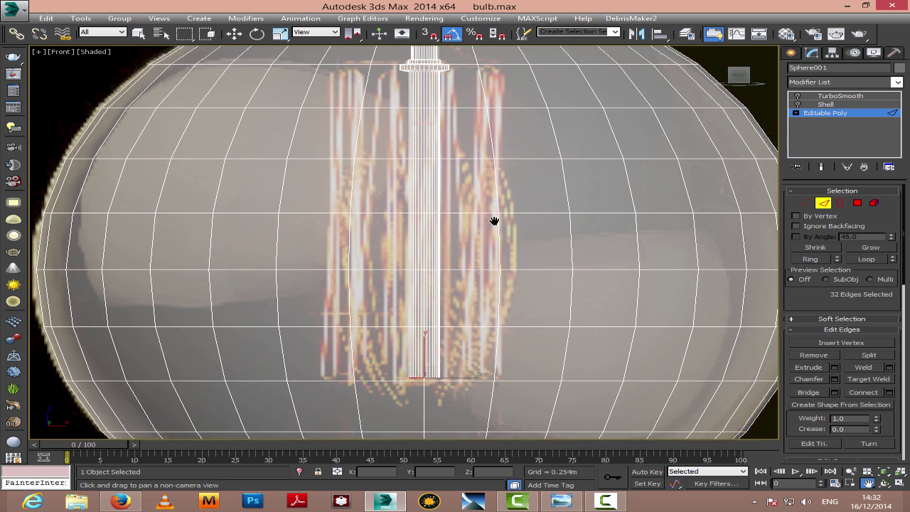
key(w)
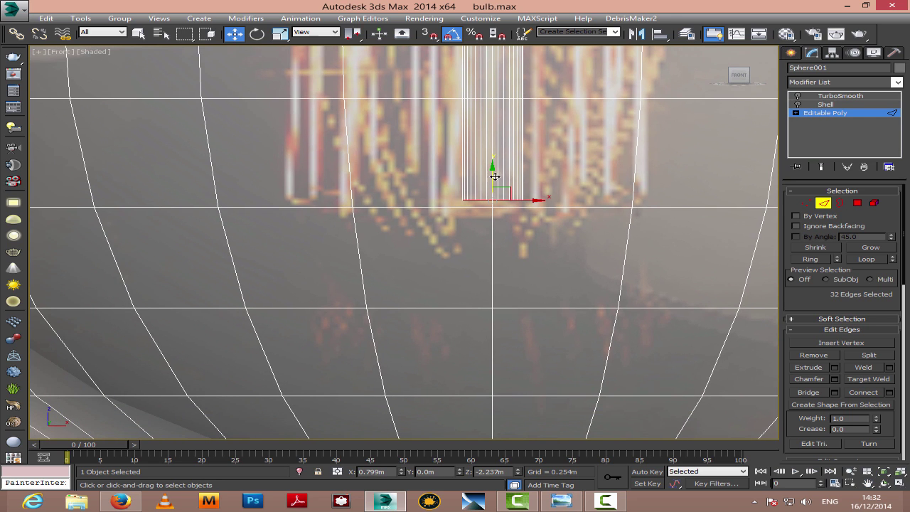
Extend the rod's bottom edge loop slightly down, tapering it inward, and cap the open border
drag(493, 178, 494, 190)
click(280, 34)
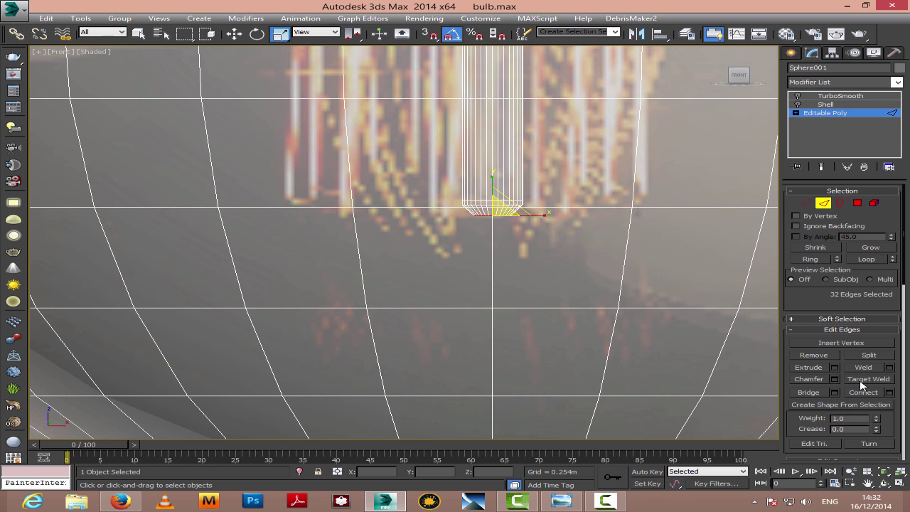
click(839, 203)
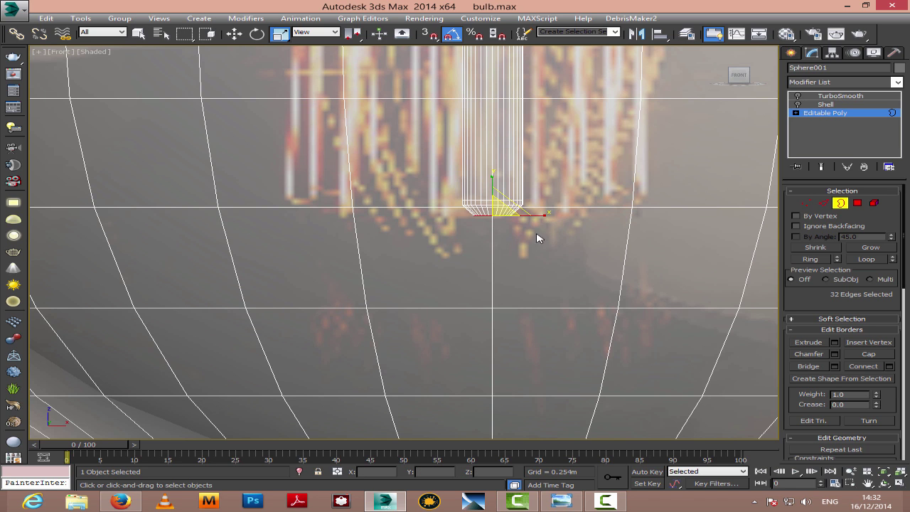
click(456, 226)
click(867, 353)
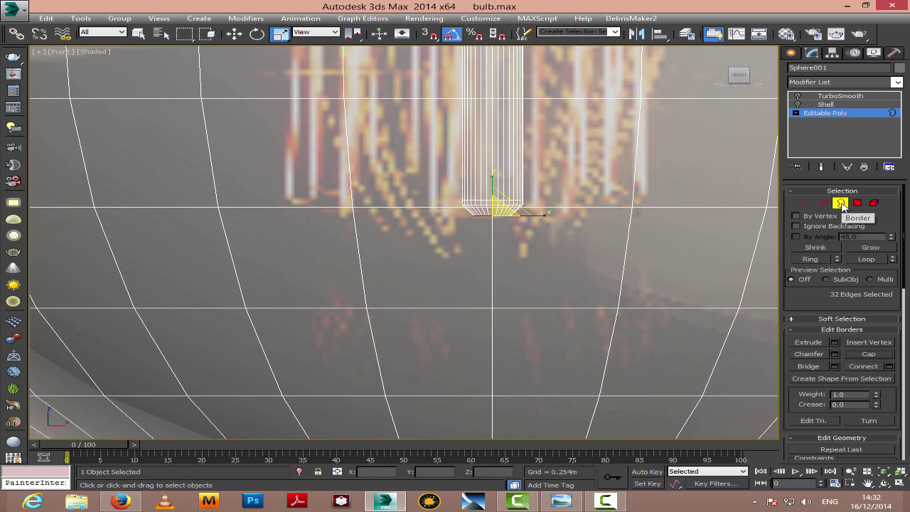
click(840, 205)
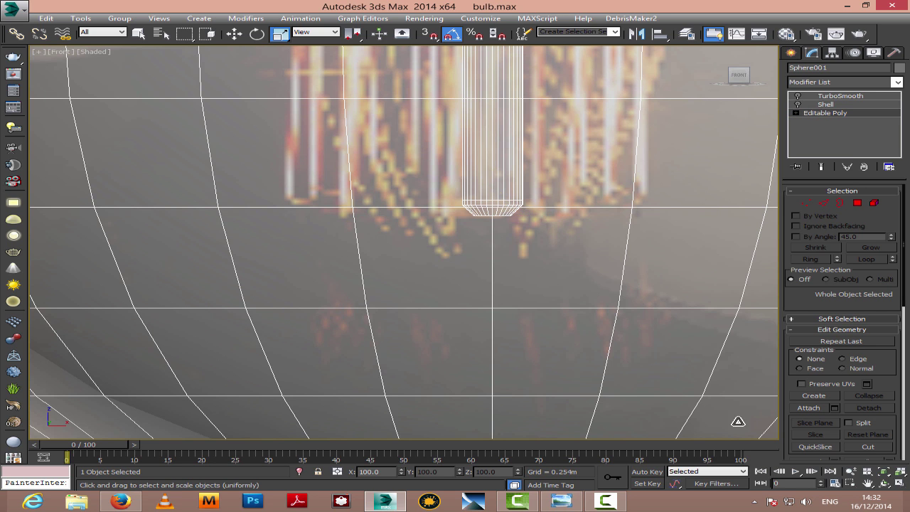
Hide the reference image so that only the bulb remains in view
right_click(644, 507)
click(643, 505)
click(883, 483)
drag(481, 246, 447, 266)
right_click(450, 265)
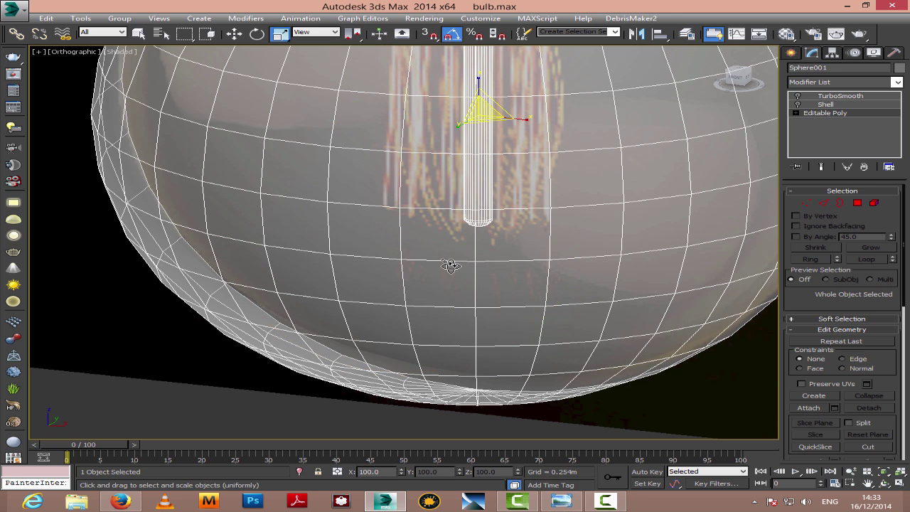
right_click(447, 264)
click(508, 226)
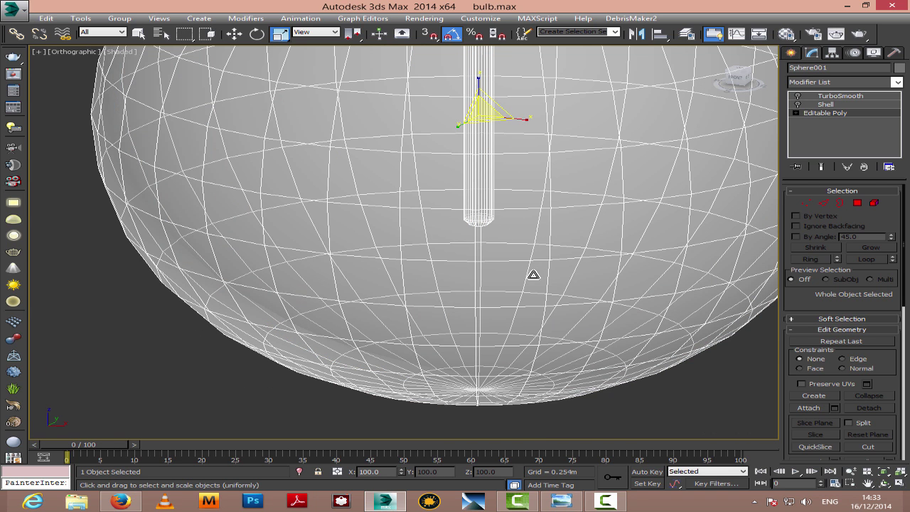
key(z)
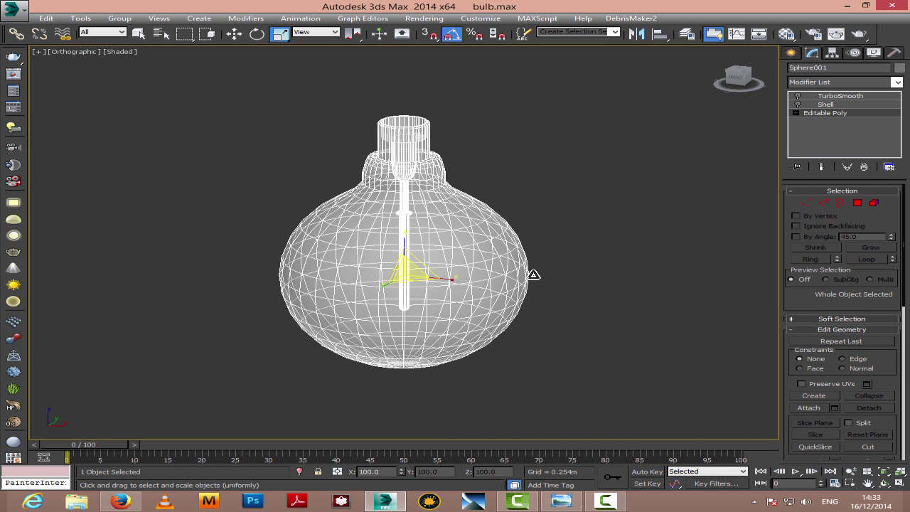
Turn the bulb's Shell modifier back on and set its outer amount to 0.019 m
click(825, 105)
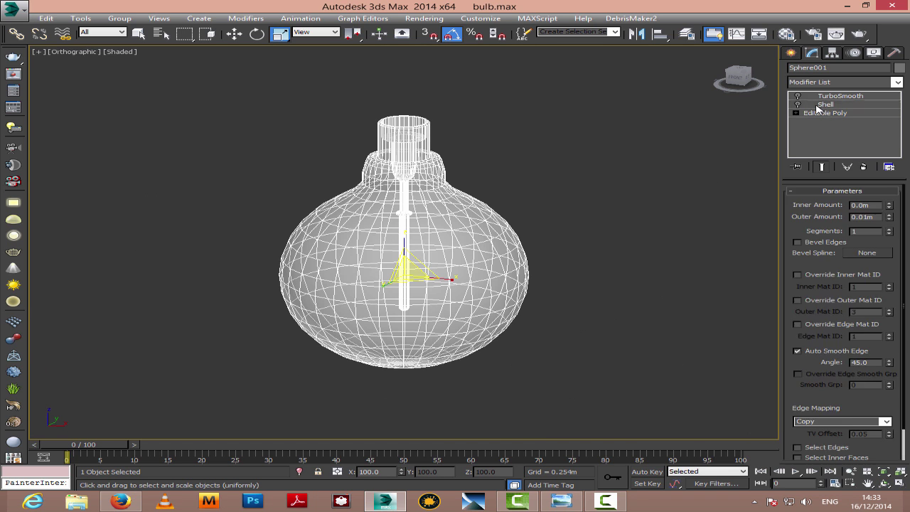
click(868, 483)
drag(461, 263, 479, 335)
scroll(483, 338, up, 5)
drag(423, 164, 478, 342)
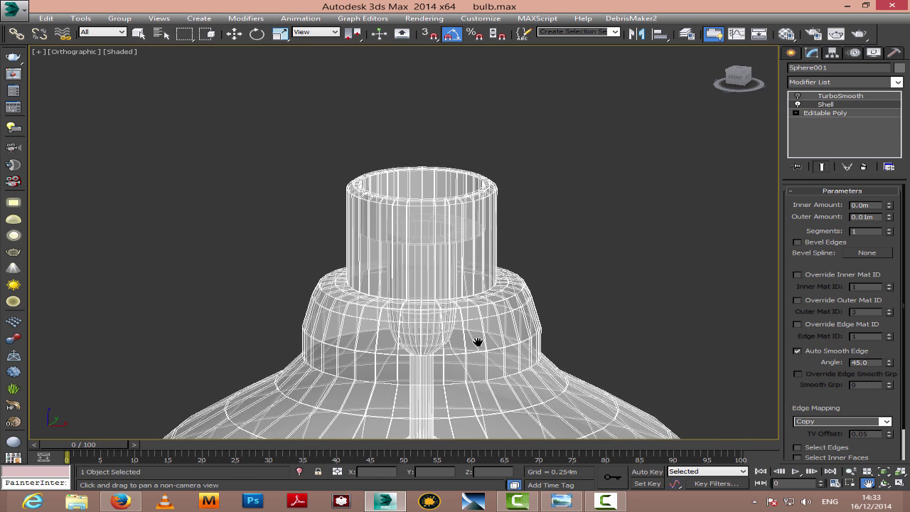
scroll(476, 334, up, 3)
drag(889, 217, 892, 201)
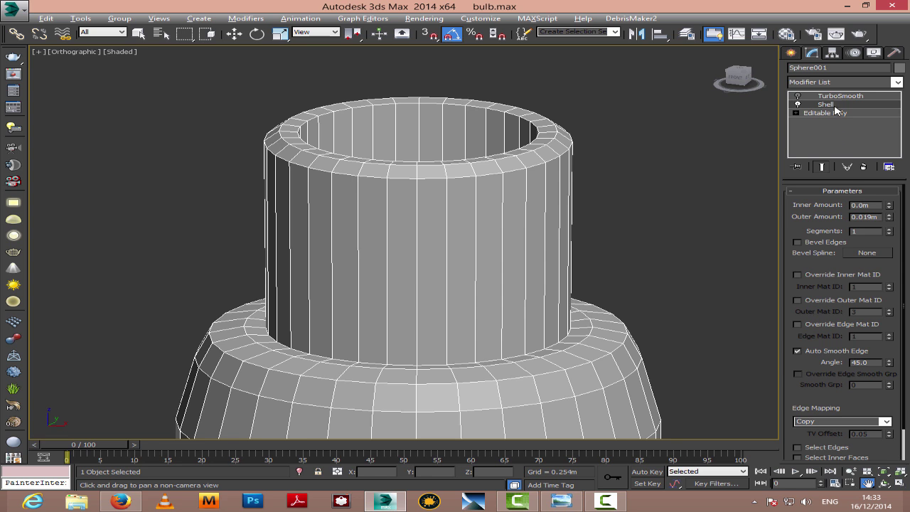
Turn the bulb's TurboSmooth modifier back on and deselect the bulb to check its smoothed neck
click(798, 96)
click(827, 99)
scroll(678, 180, down, 5)
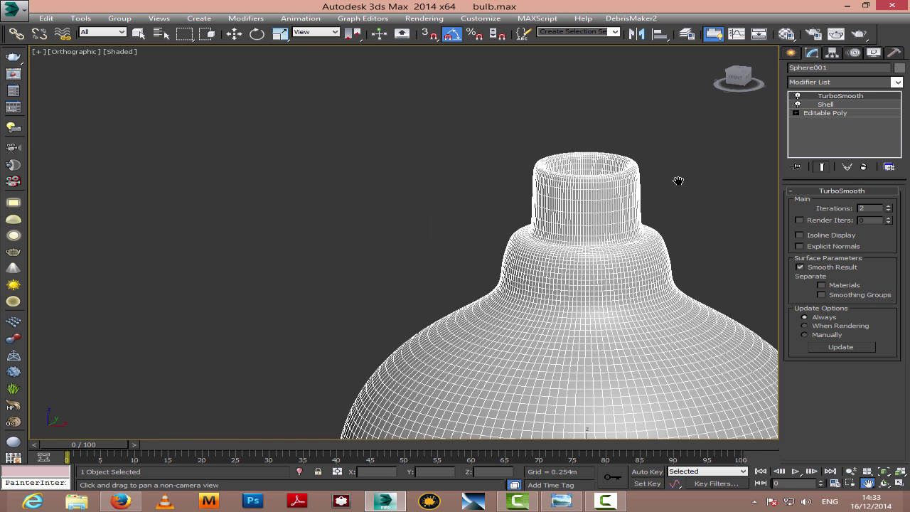
right_click(677, 191)
click(676, 193)
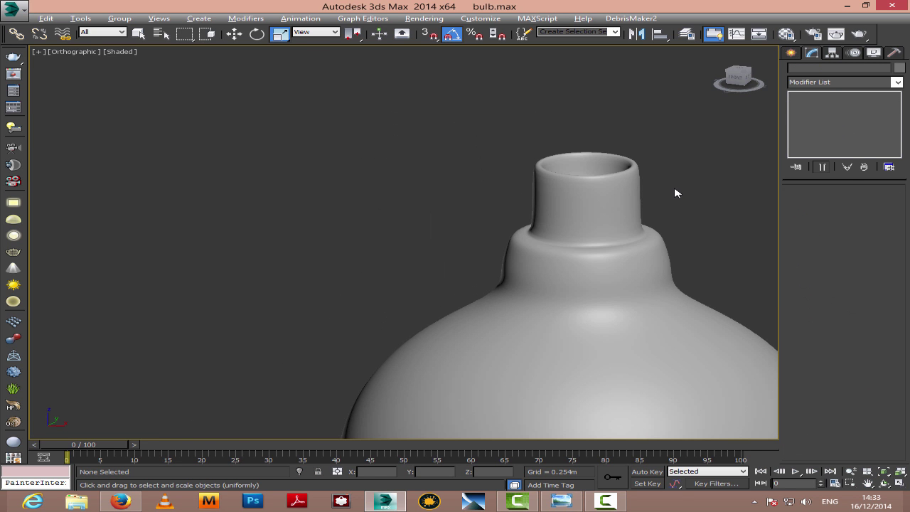
Make the bulb see-through and examine the smoothed stem, collar and rod inside it
click(608, 229)
key(alt+x)
click(706, 231)
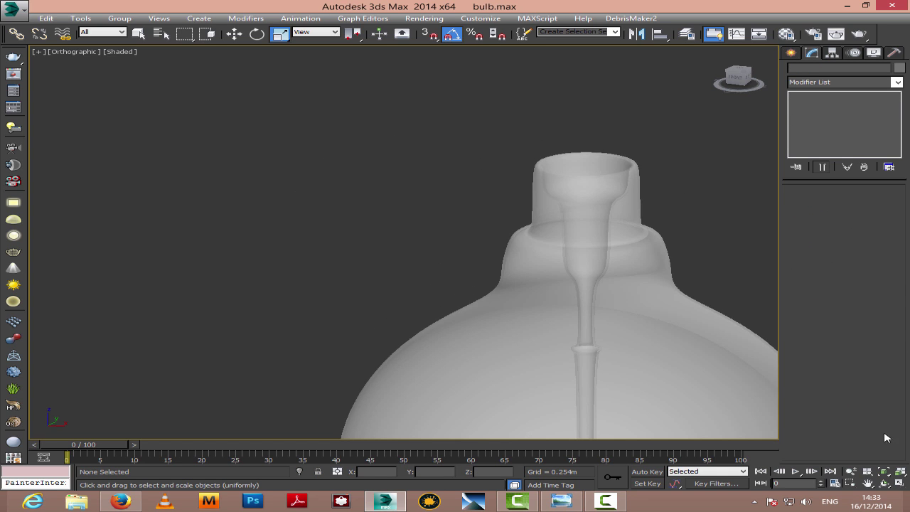
click(883, 483)
key(z)
drag(408, 228, 411, 224)
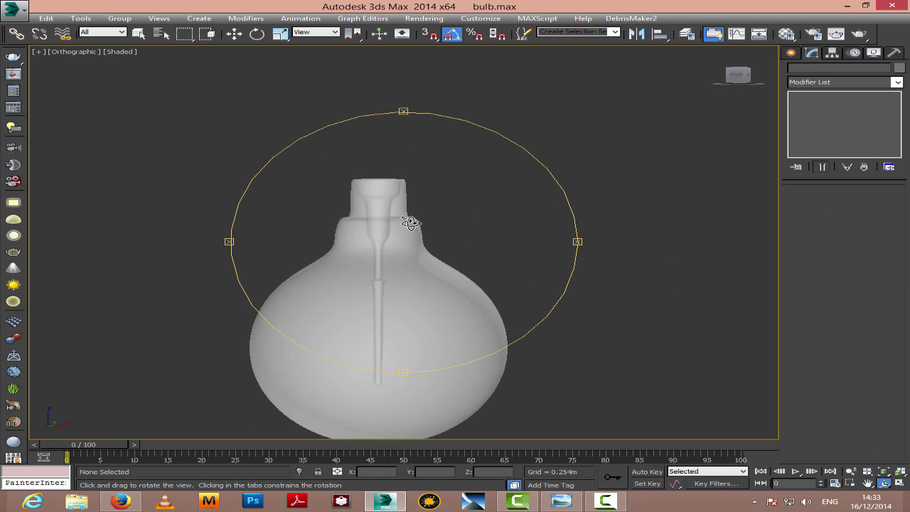
scroll(409, 231, up, 5)
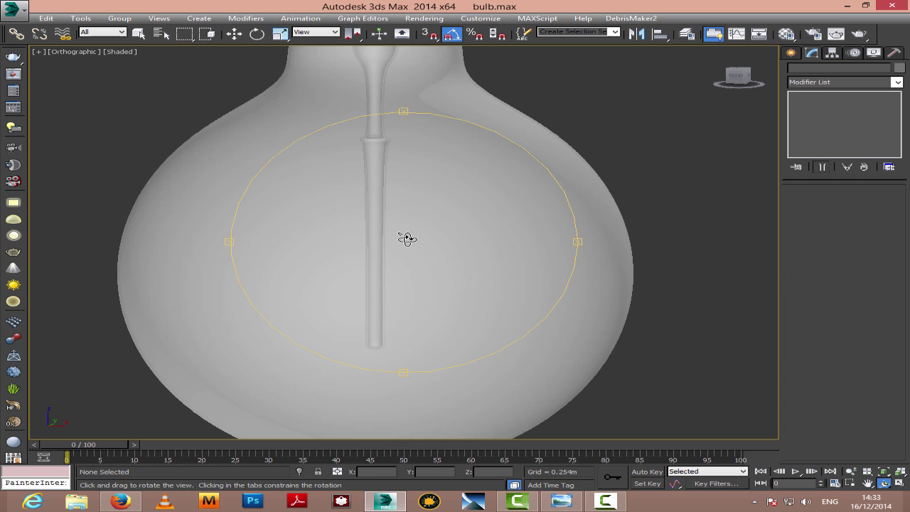
right_click(407, 238)
click(379, 216)
Connect the edge ring on the wide collar's sloping underside with 2 segments and pinch 61, and check the smoothed result
click(825, 113)
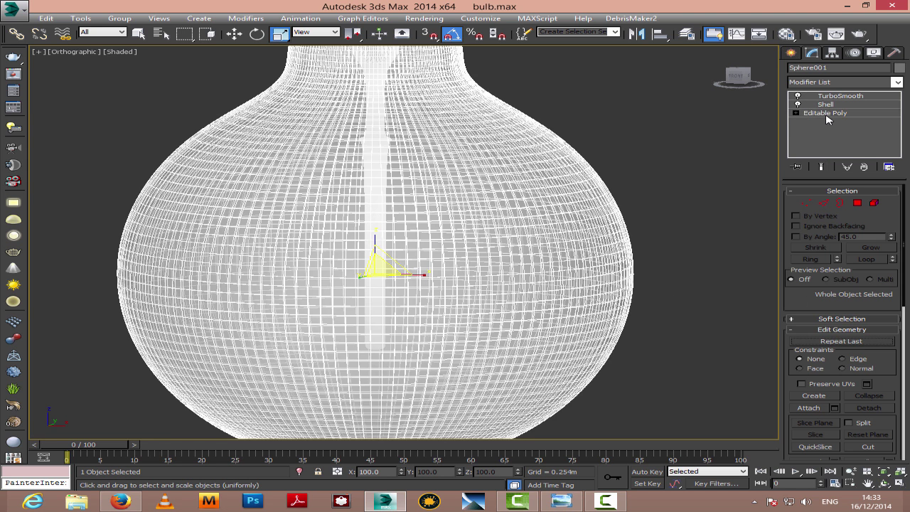
key(f)
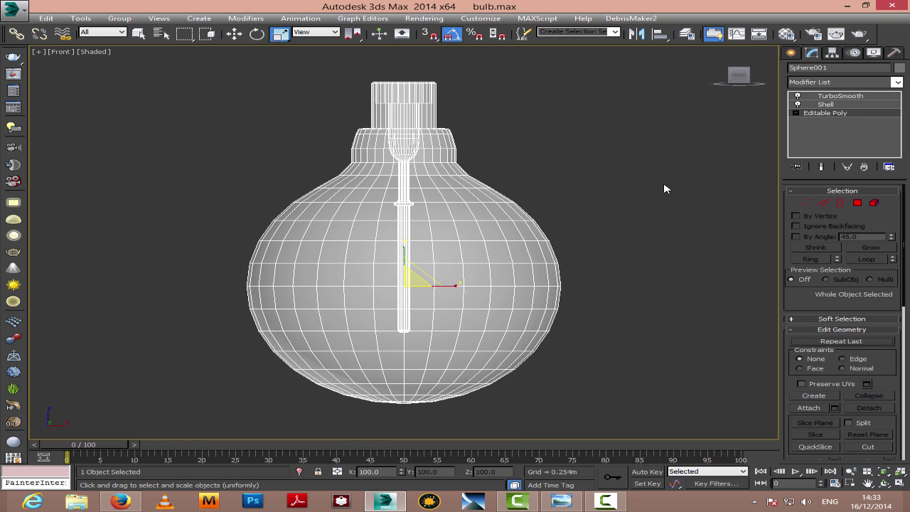
click(868, 483)
scroll(487, 372, up, 6)
drag(521, 325, 563, 219)
scroll(562, 165, up, 8)
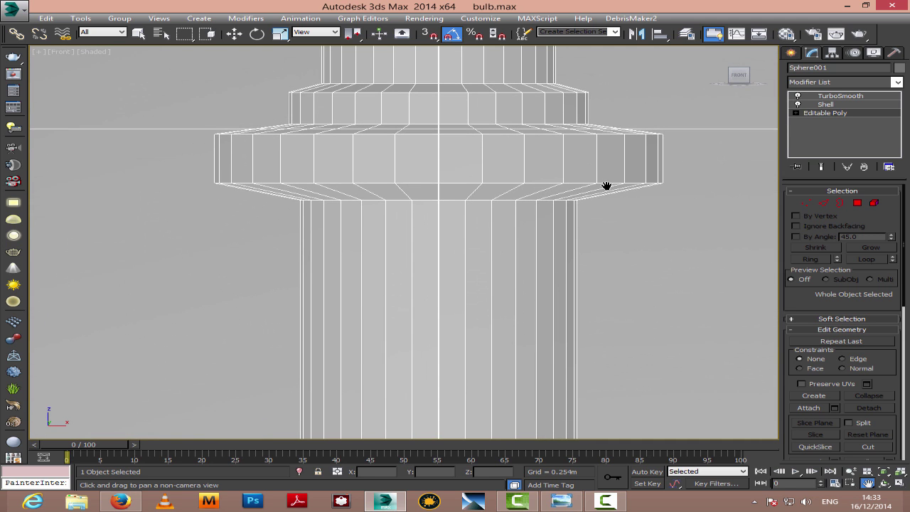
click(823, 208)
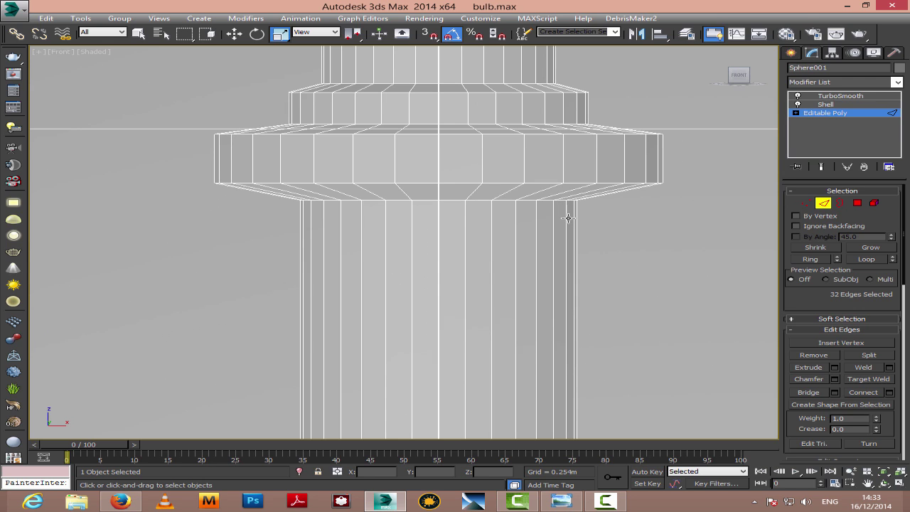
click(578, 194)
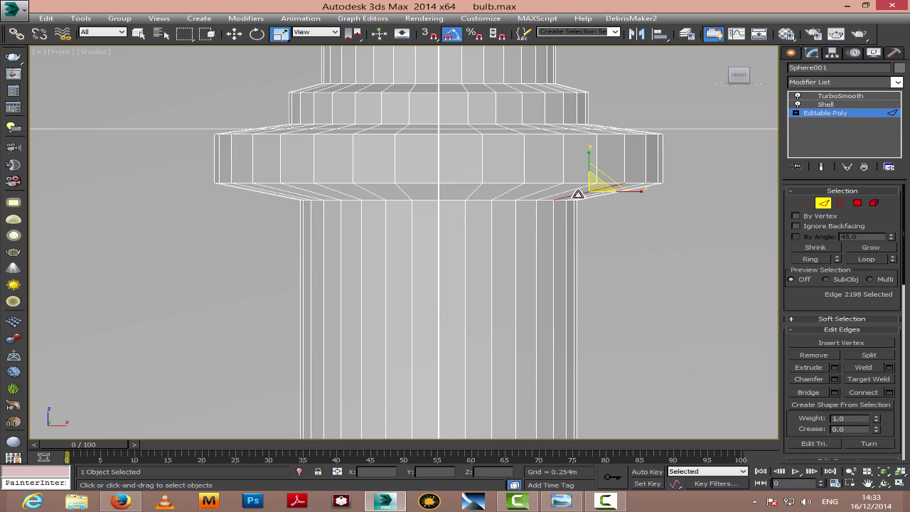
click(809, 259)
click(889, 393)
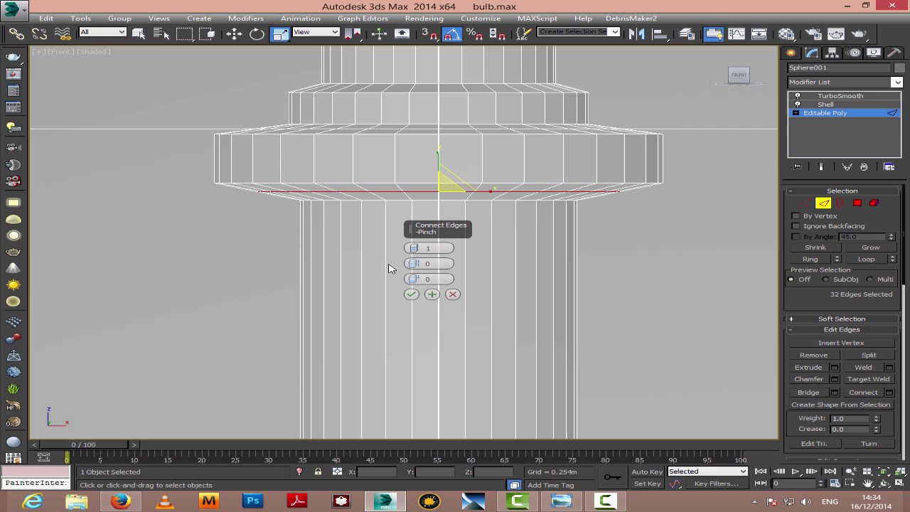
click(414, 245)
drag(414, 262, 427, 184)
click(411, 294)
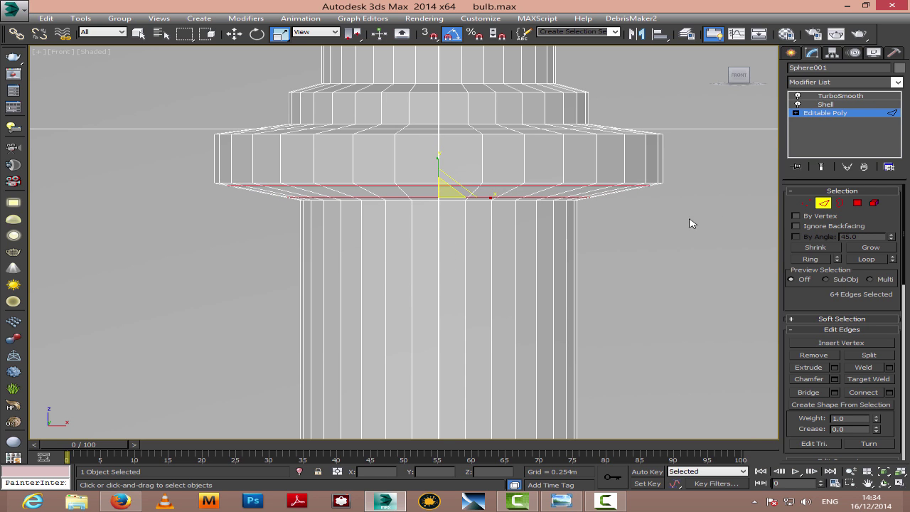
click(823, 204)
click(835, 96)
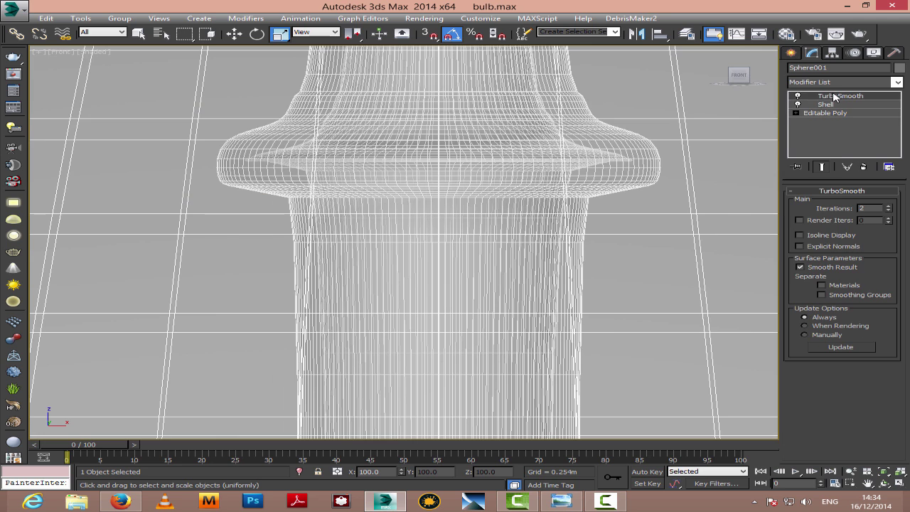
Connect the rod's vertical edge ring with 2 segments and pinch 99 to add support loops near both ends
click(835, 113)
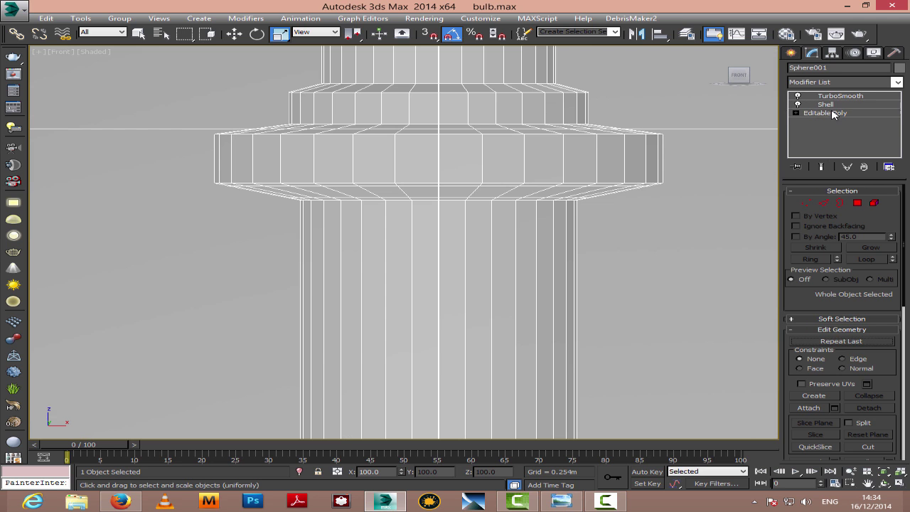
click(823, 203)
click(537, 246)
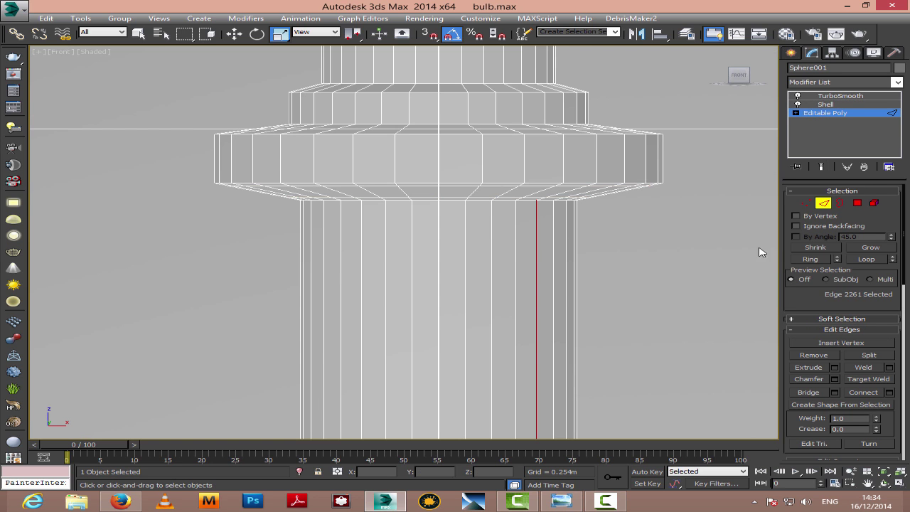
click(813, 260)
click(888, 392)
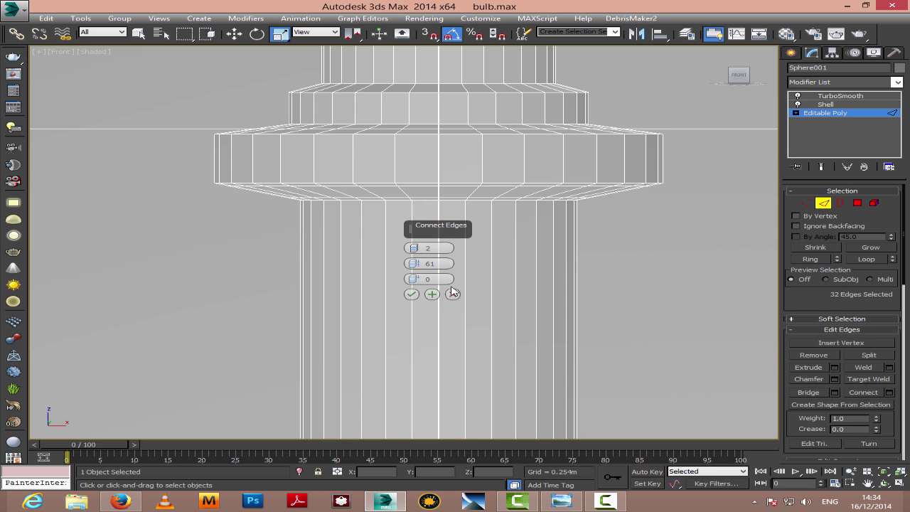
drag(415, 263, 427, 187)
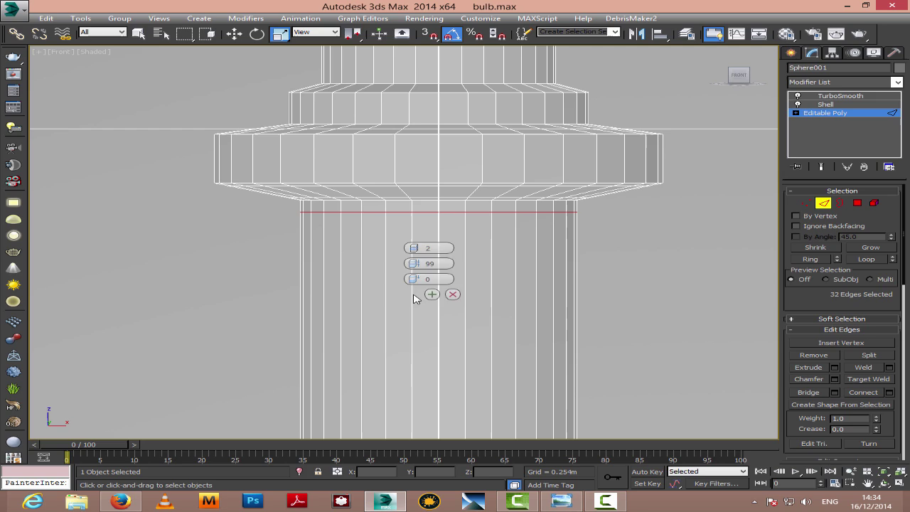
click(411, 294)
click(823, 203)
click(832, 95)
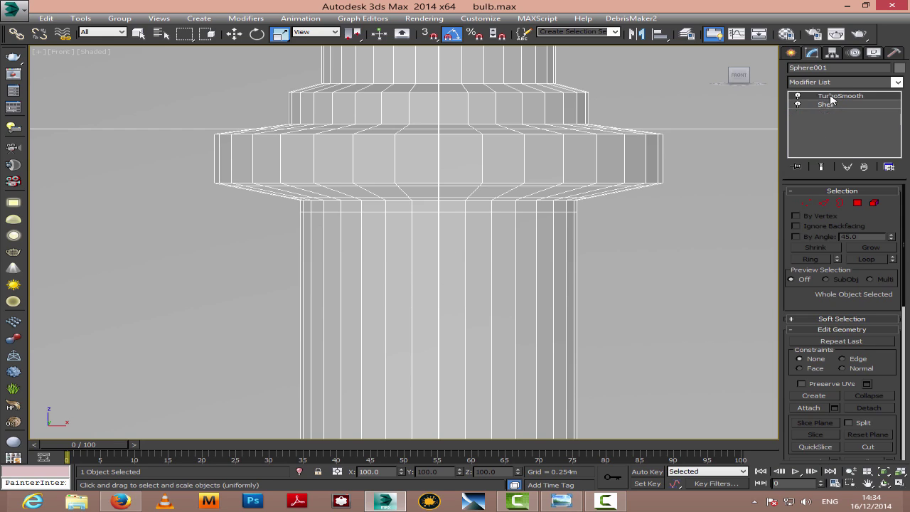
Check the smoothed stem inside the bulb and unhide the socket and cord
scroll(698, 288, down, 8)
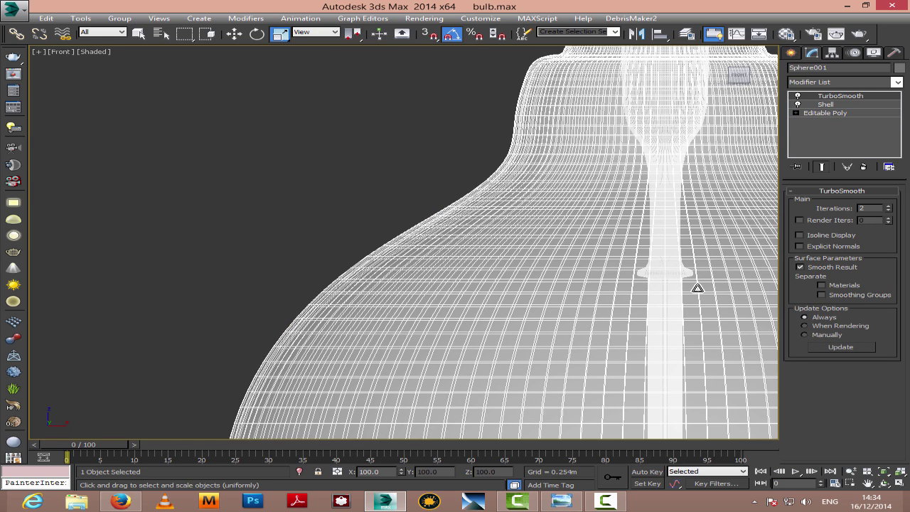
scroll(698, 287, down, 5)
click(666, 264)
click(879, 486)
drag(421, 272, 414, 229)
right_click(526, 216)
click(554, 166)
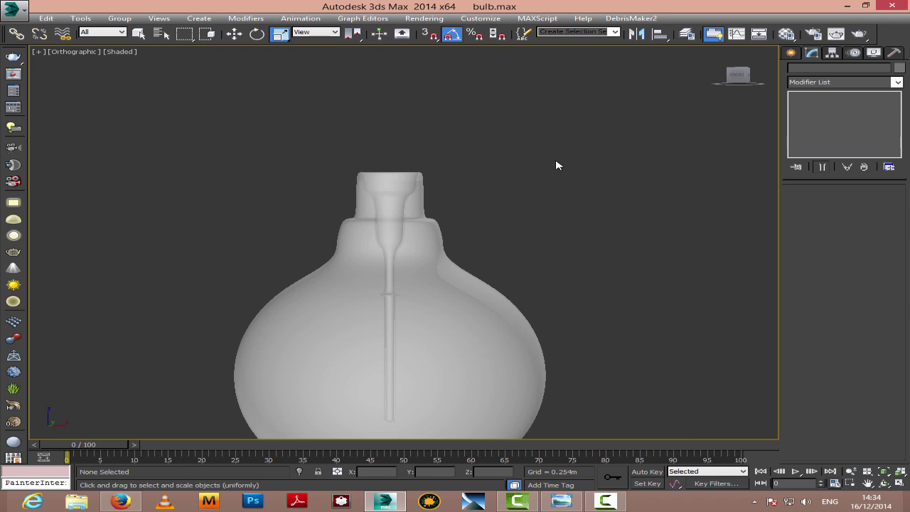
right_click(581, 286)
click(639, 257)
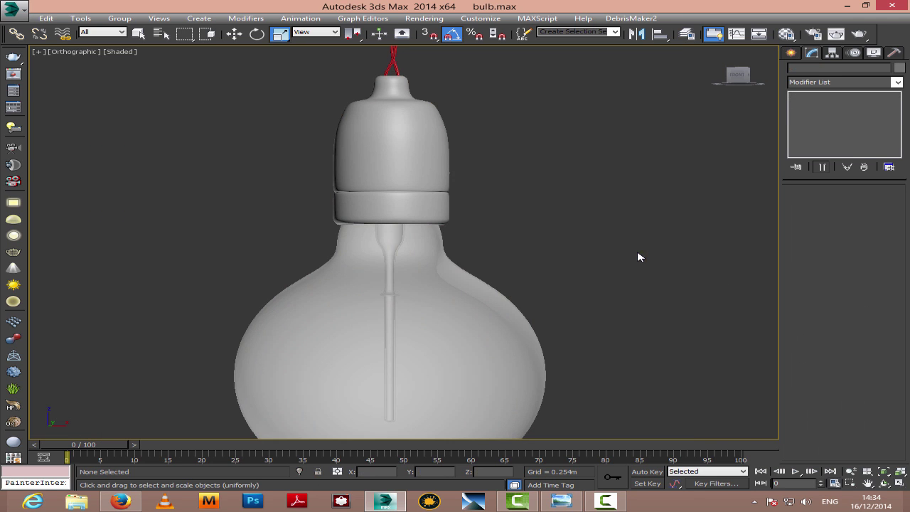
Switch to a perspective view and examine the assembled socket, bulb and inner stem
click(887, 483)
key(p)
key(z)
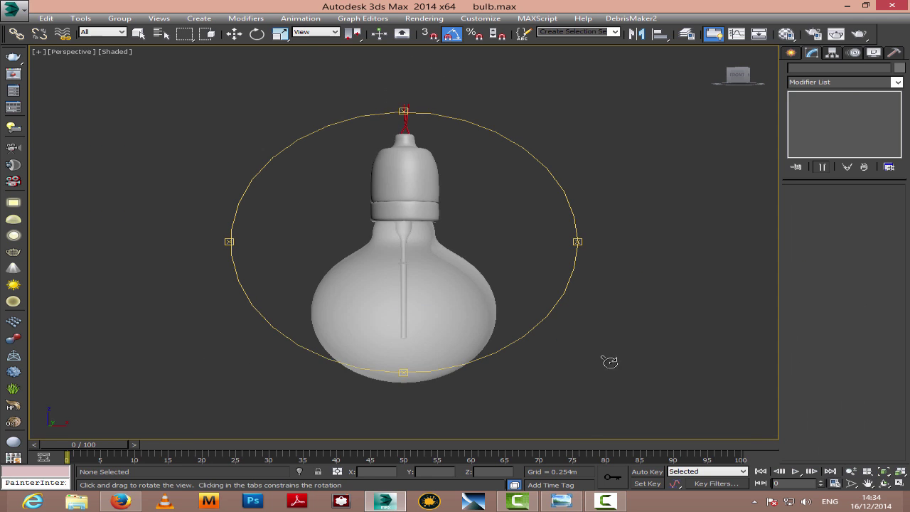
drag(459, 233, 493, 219)
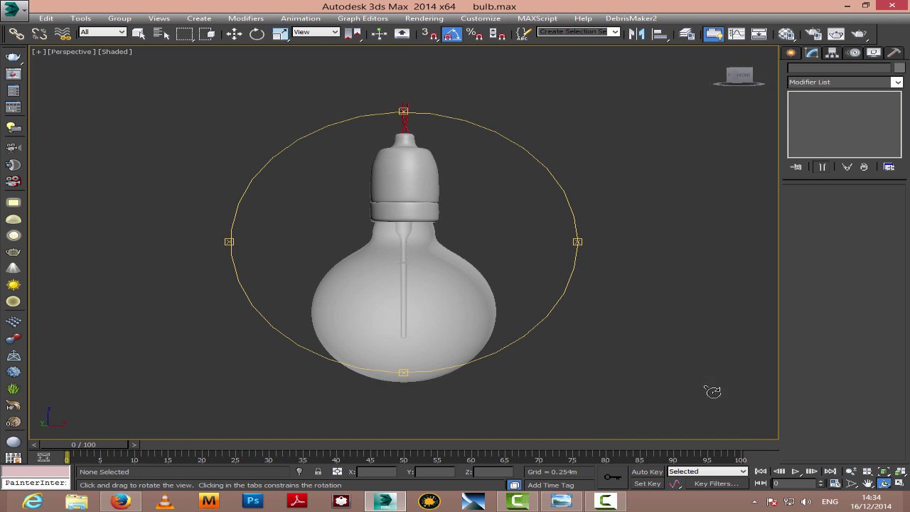
click(868, 484)
drag(466, 266, 631, 307)
scroll(595, 289, up, 3)
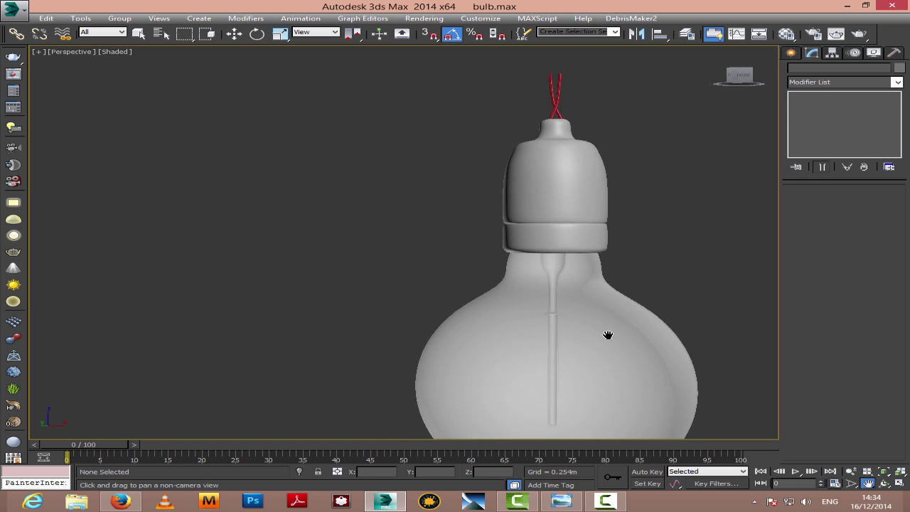
Set the rendering thickness of the front cord strand above the socket to 0.059 m
drag(607, 335, 602, 397)
scroll(593, 277, up, 4)
drag(477, 142, 494, 264)
scroll(514, 229, up, 4)
drag(514, 220, 436, 335)
right_click(463, 267)
click(472, 208)
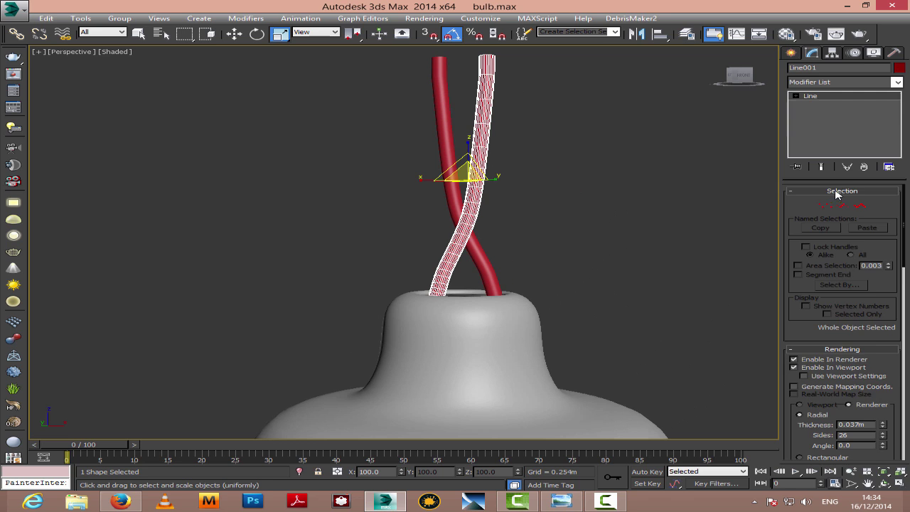
click(839, 191)
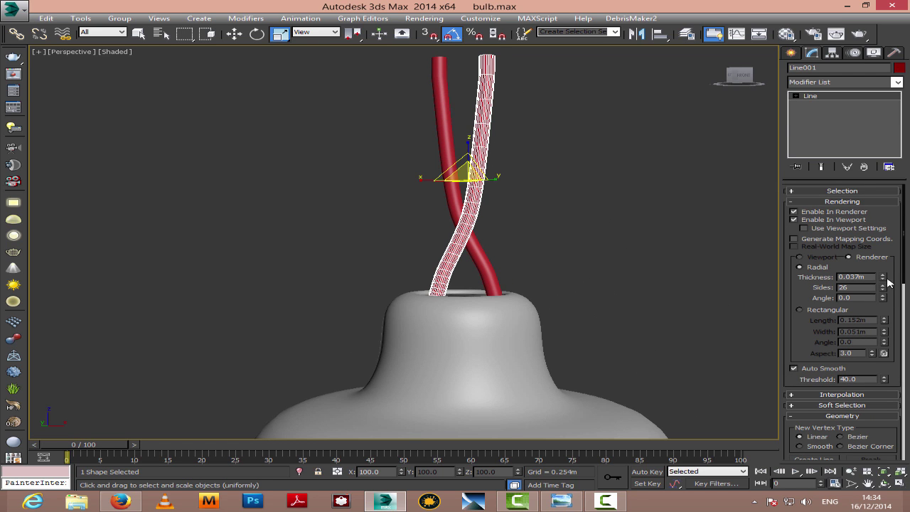
drag(883, 278, 876, 246)
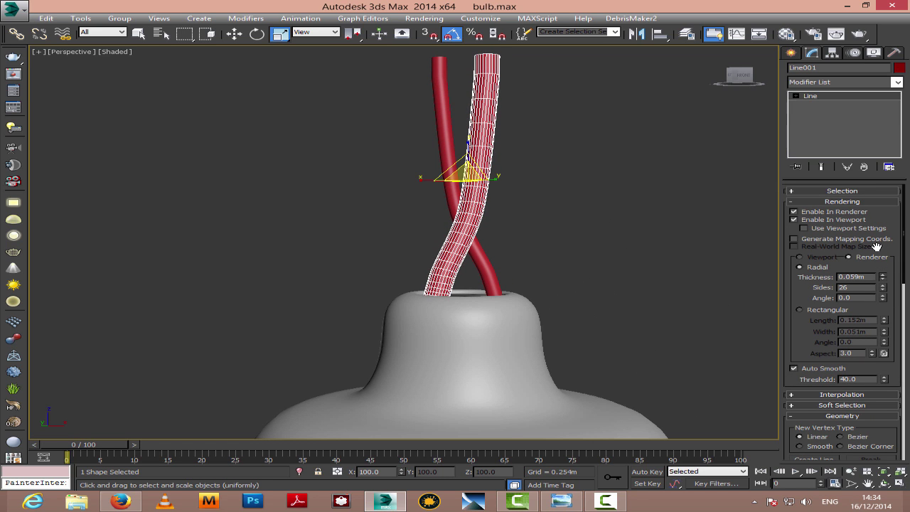
Shift the thin cord strand to about X 0.802 m and the thick one to about X 0.852 m, keeping both within the socket opening
click(883, 483)
mouse_move(431, 263)
mouse_down()
mouse_move(421, 279)
mouse_move(432, 251)
mouse_up()
right_click(552, 230)
click(454, 93)
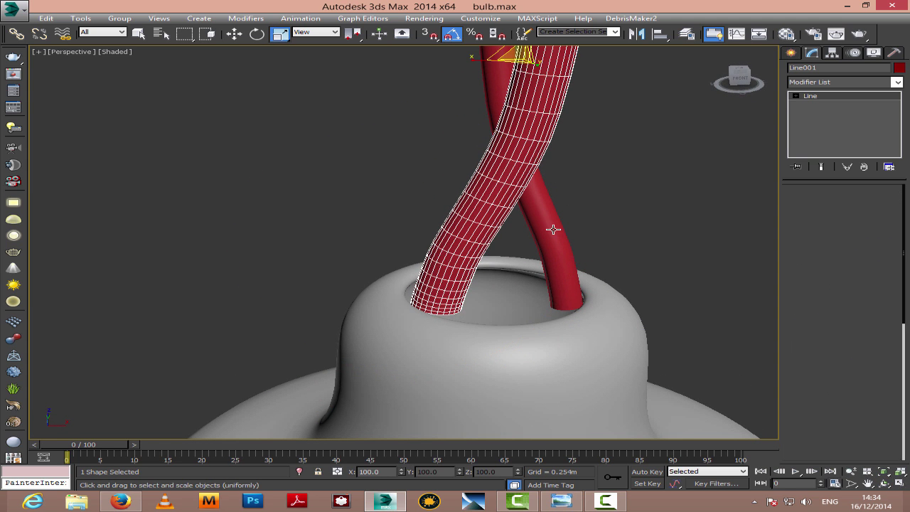
scroll(467, 182, down, 3)
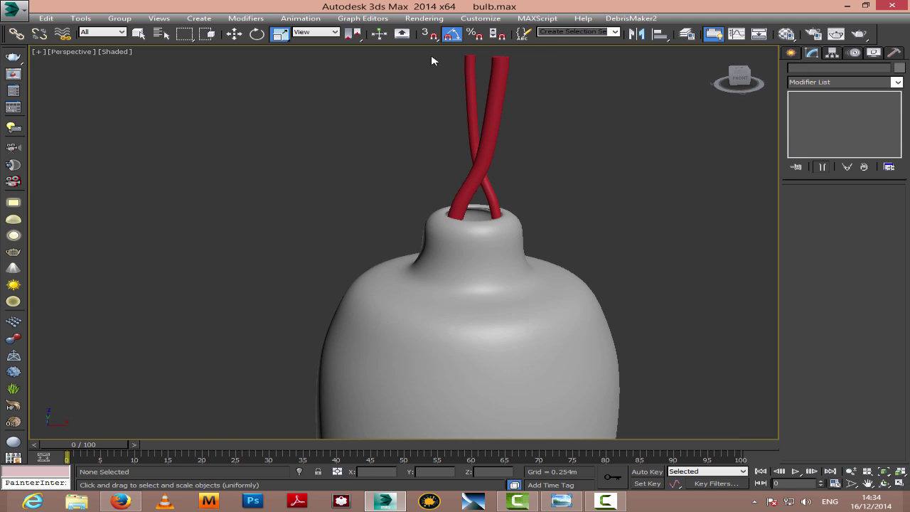
click(468, 89)
click(235, 36)
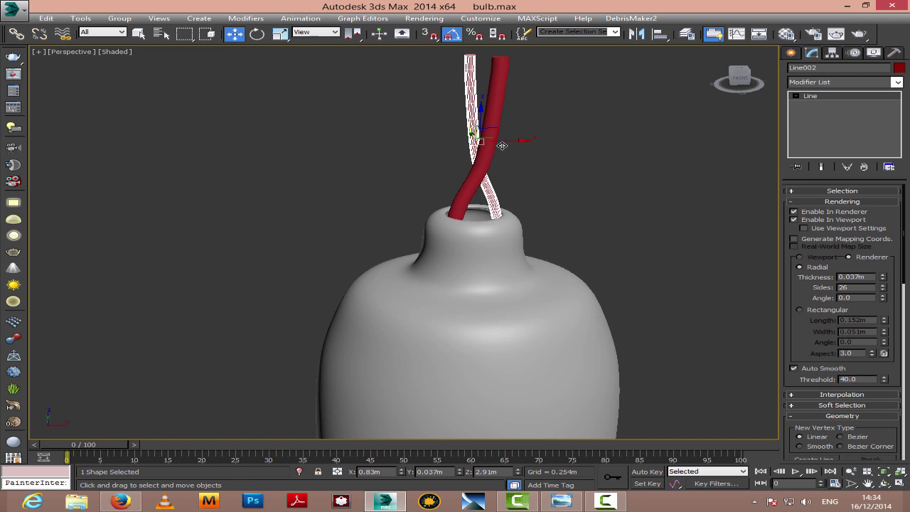
drag(519, 142, 509, 142)
click(492, 148)
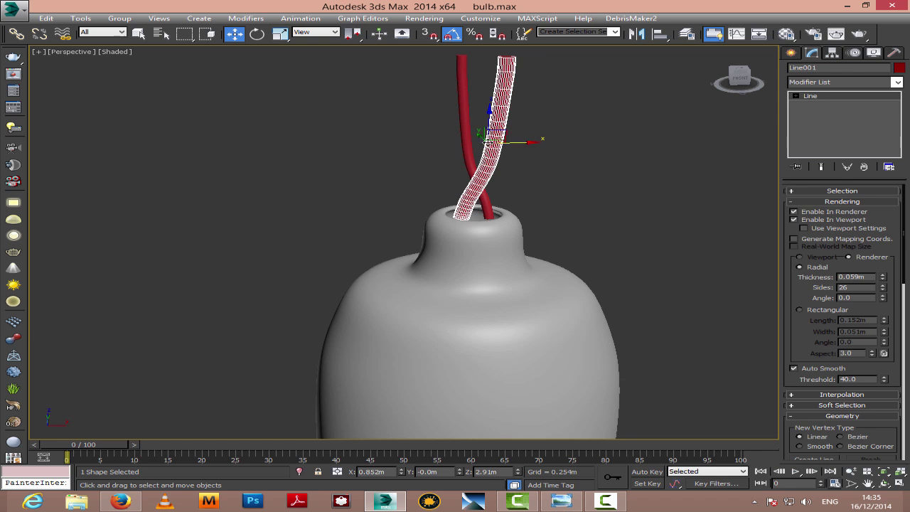
Increase the thinner cord strand's rendering thickness to match the other strand
click(464, 142)
click(465, 142)
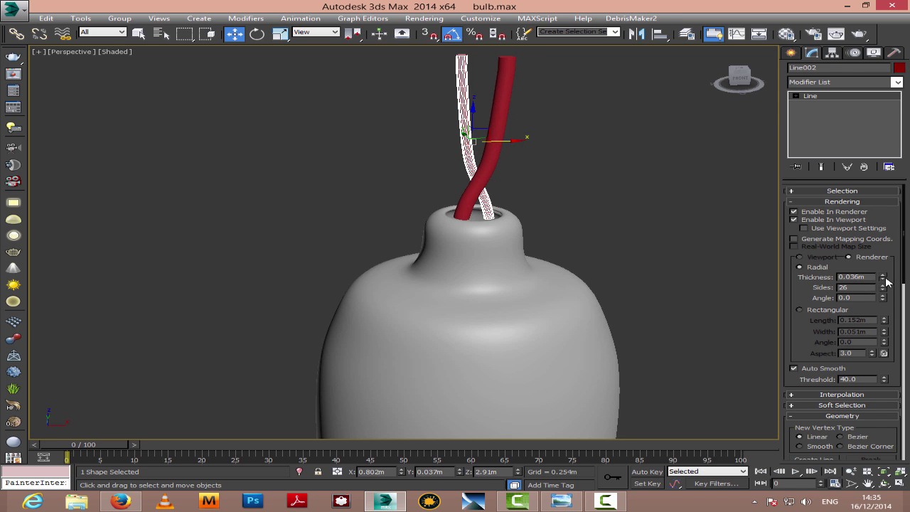
drag(883, 278, 887, 254)
click(654, 243)
scroll(655, 247, down, 4)
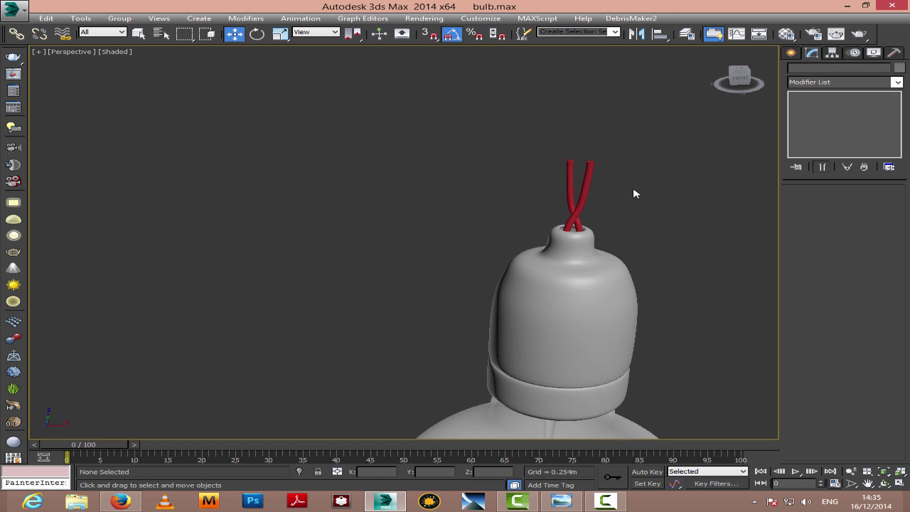
Change the object colour of both cord strands to grey
drag(601, 184, 510, 193)
click(899, 68)
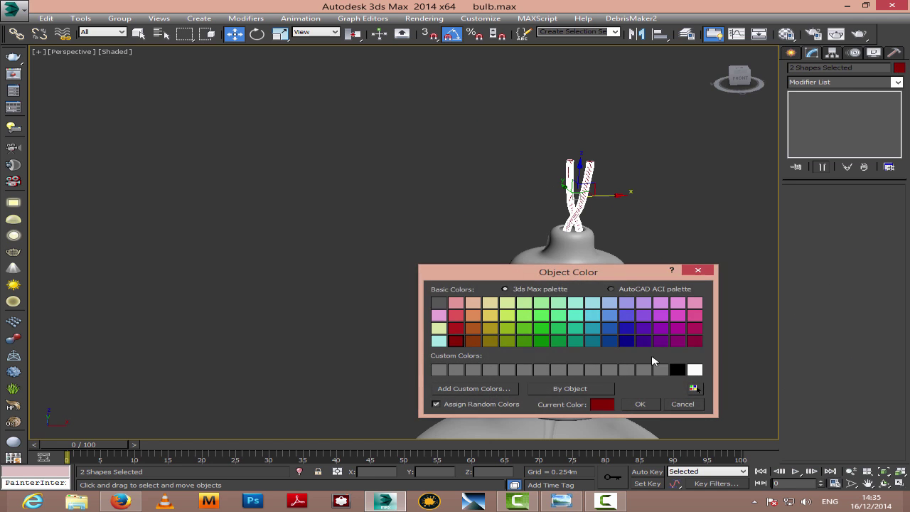
click(661, 371)
click(644, 409)
click(700, 181)
Examine the complete lamp with its grey cord from other angles
scroll(700, 182, down, 3)
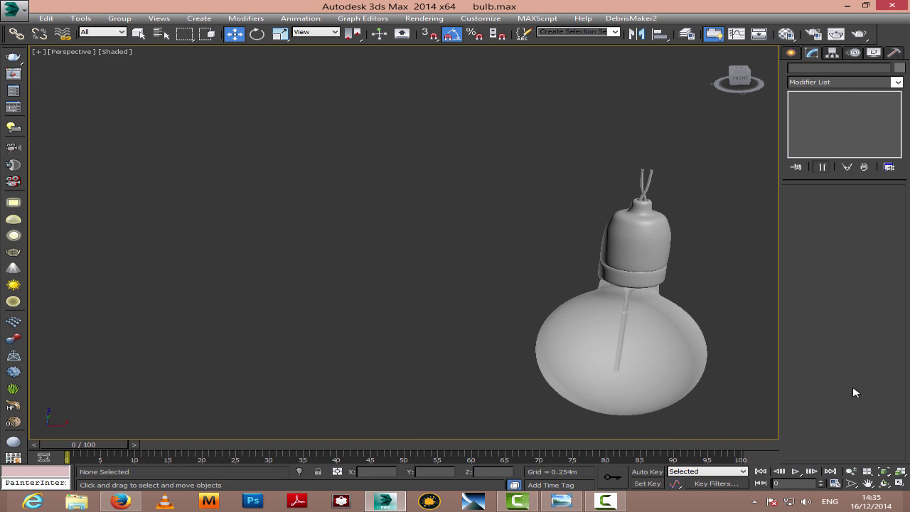
click(883, 482)
drag(646, 345, 406, 274)
scroll(436, 211, up, 4)
scroll(360, 270, down, 2)
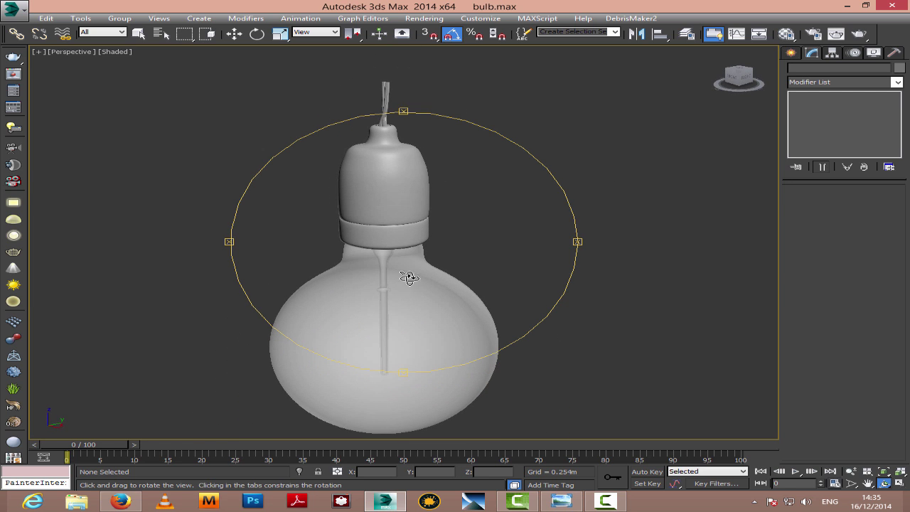
right_click(604, 501)
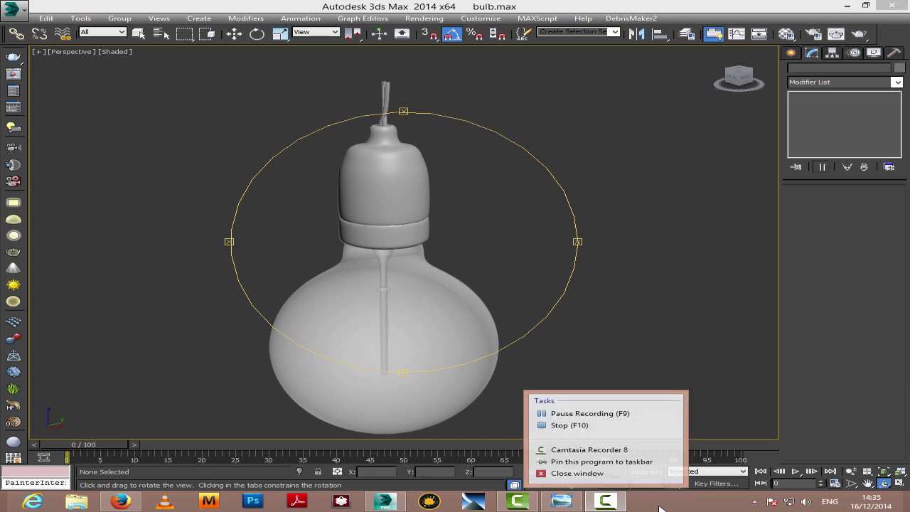
click(659, 509)
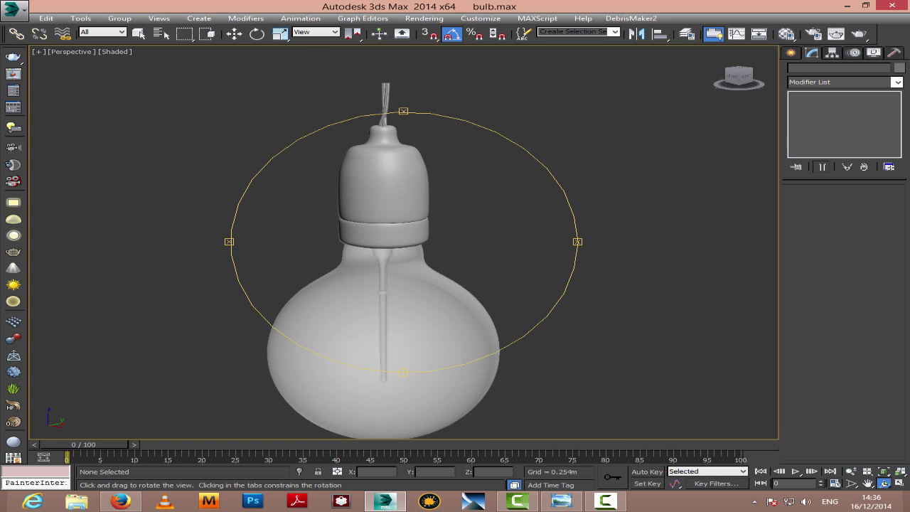
Isolate the socket in the front view
key(w)
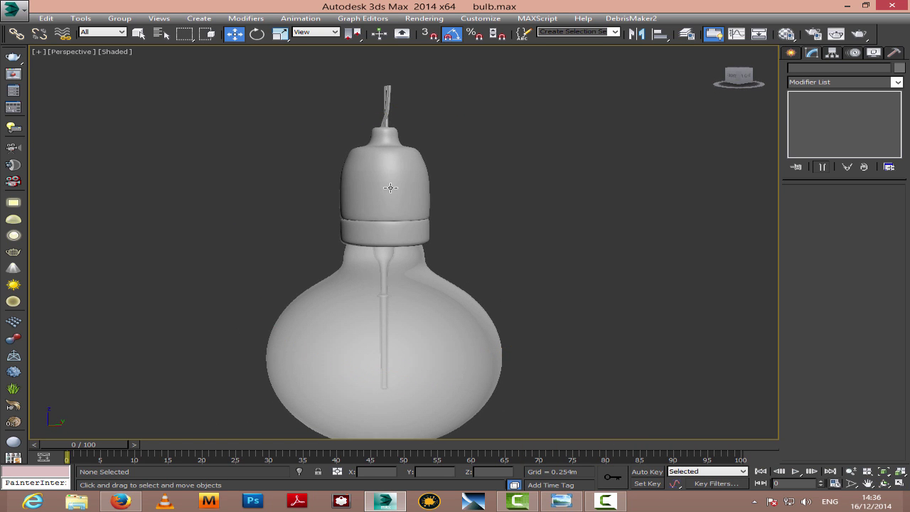
click(390, 186)
key(z)
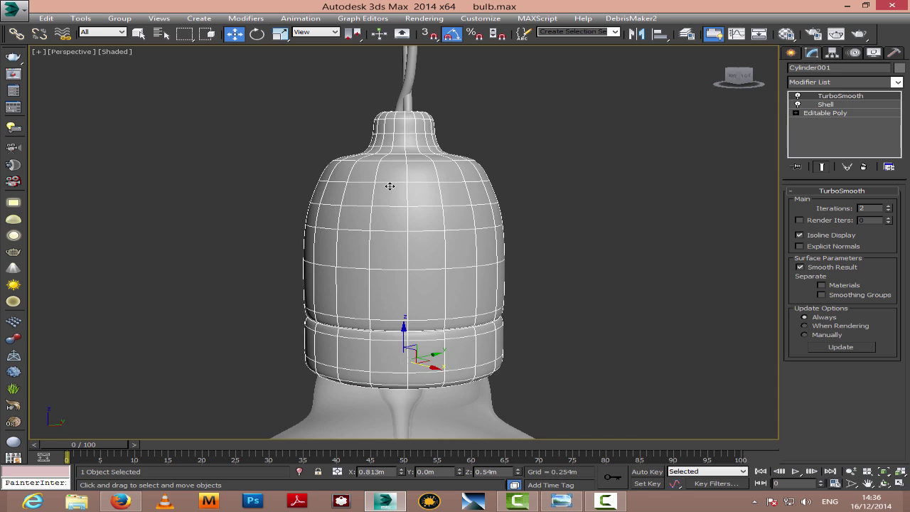
key(f)
right_click(465, 193)
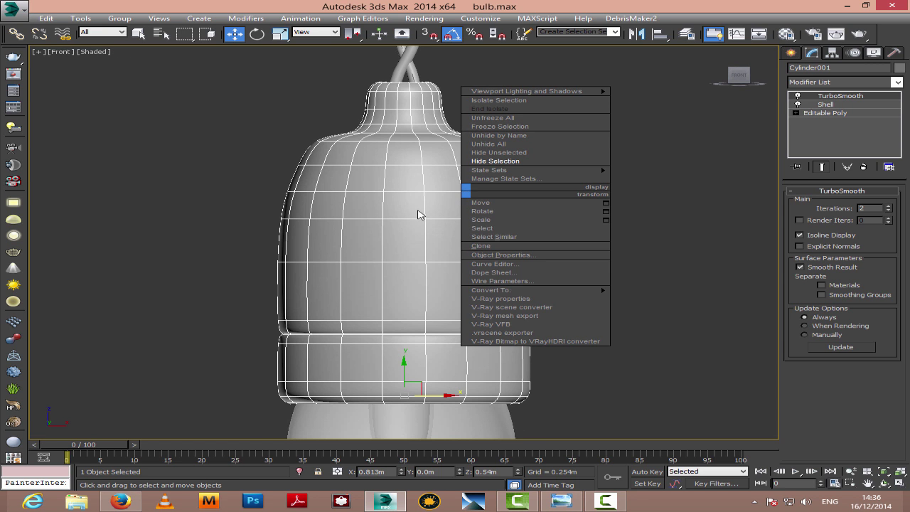
click(417, 210)
right_click(418, 208)
click(471, 170)
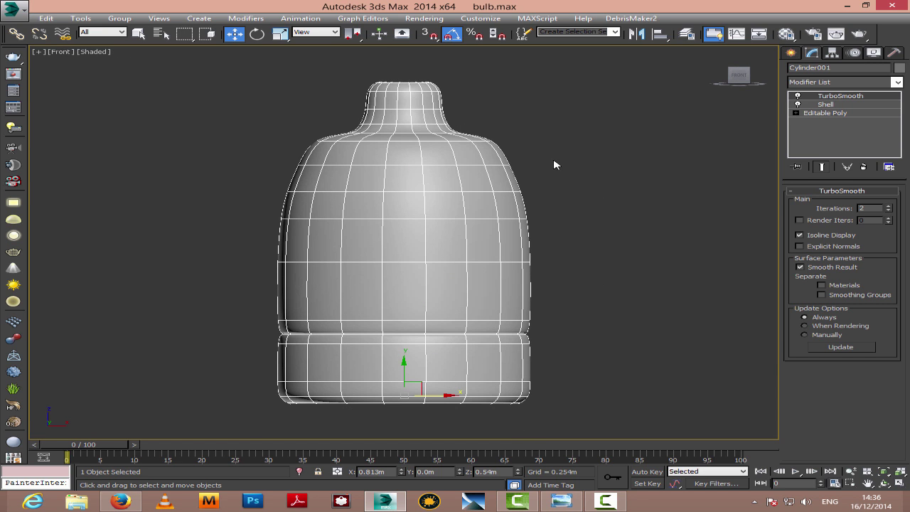
Select the four corner vertices of the front middle face on the socket's flared neck, with Ignore Backfacing enabled
click(826, 113)
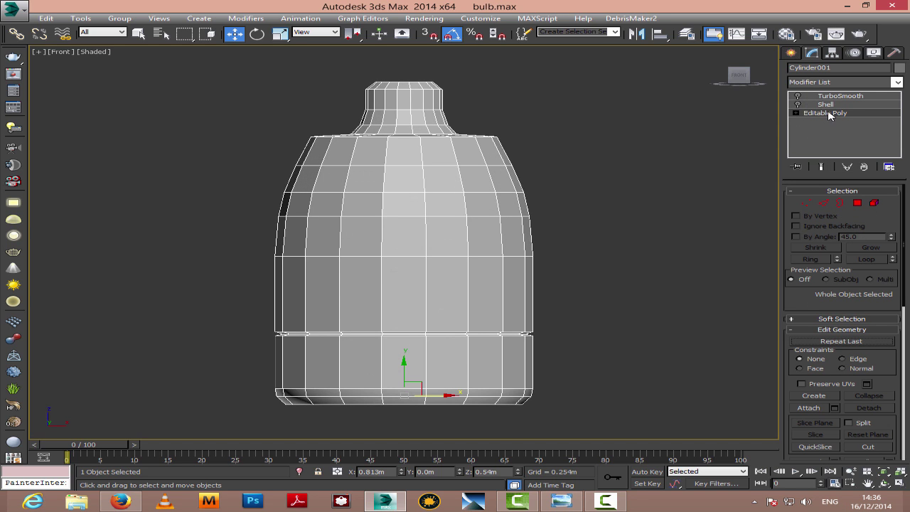
click(884, 483)
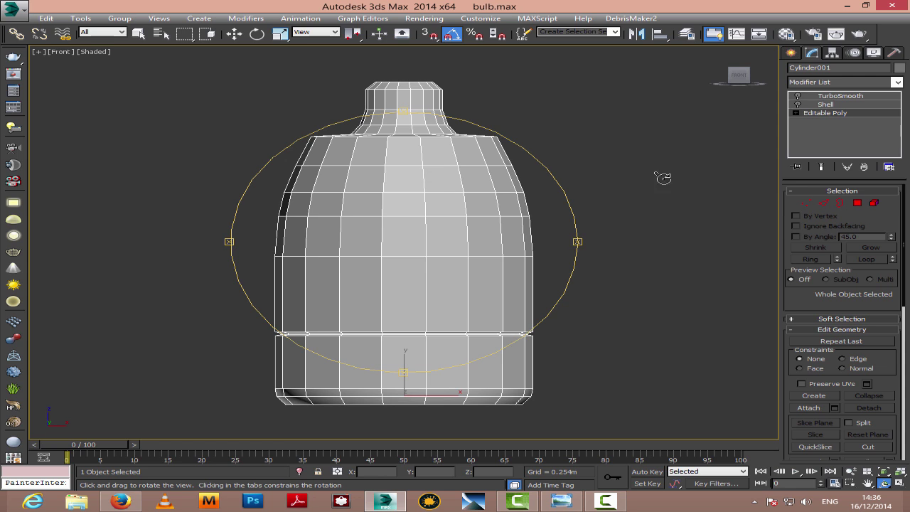
click(806, 202)
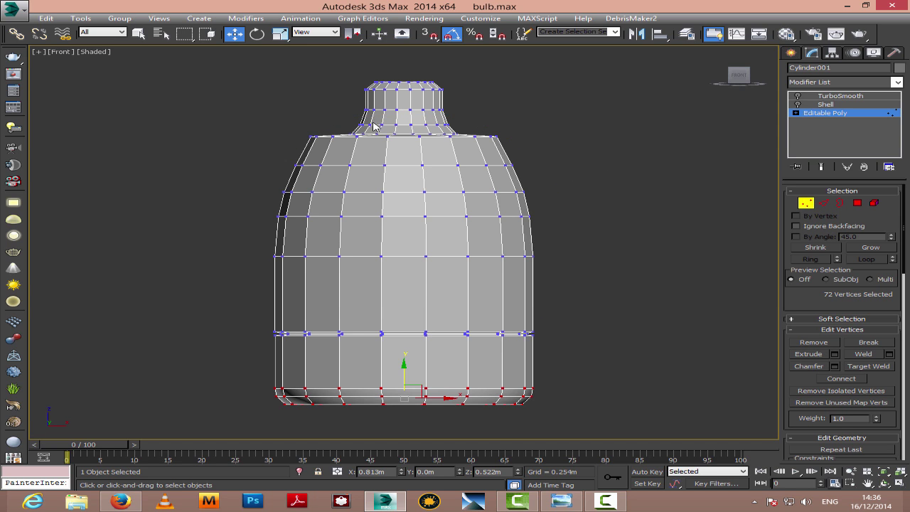
drag(419, 128, 420, 130)
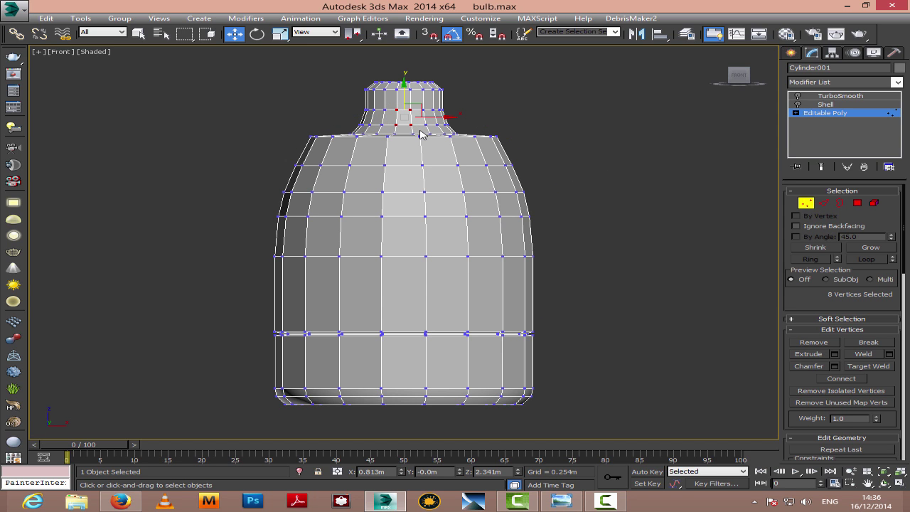
key(z)
scroll(433, 223, down, 5)
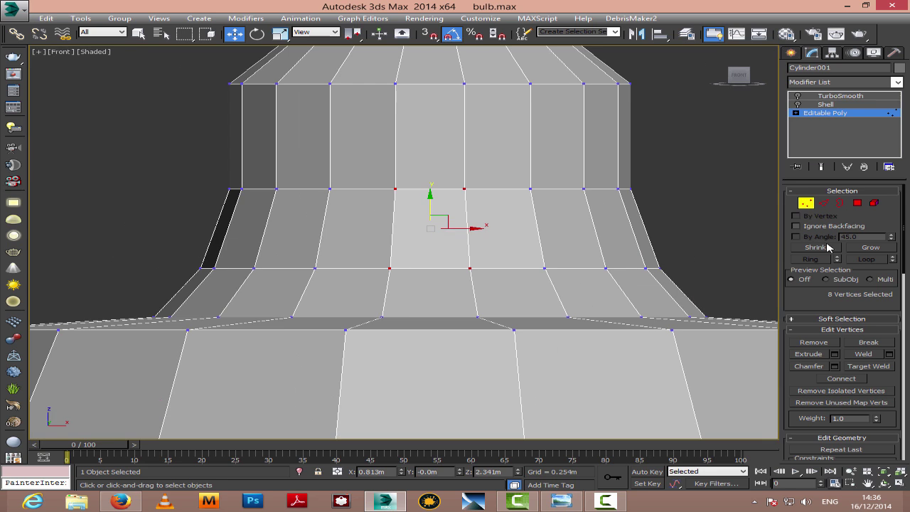
click(730, 240)
click(796, 226)
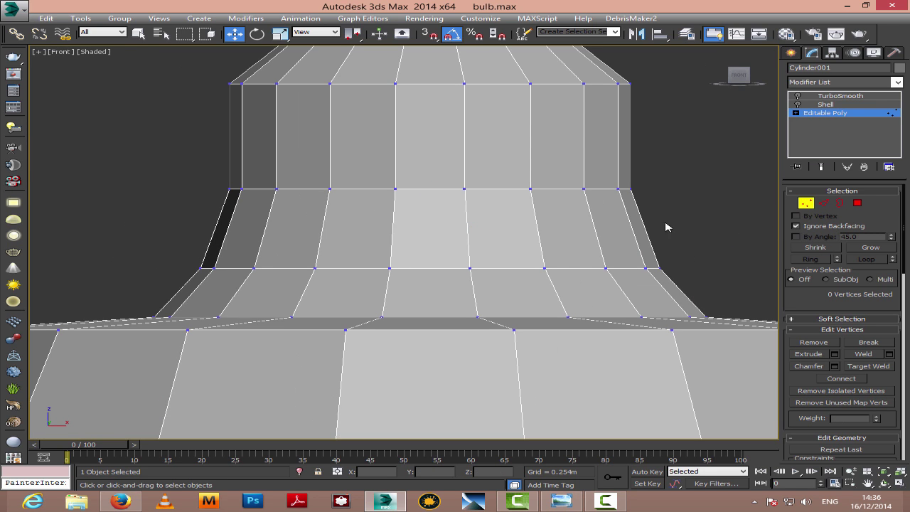
drag(384, 182, 478, 278)
Scale the four selected neck vertices apart horizontally to widen the front face
click(887, 482)
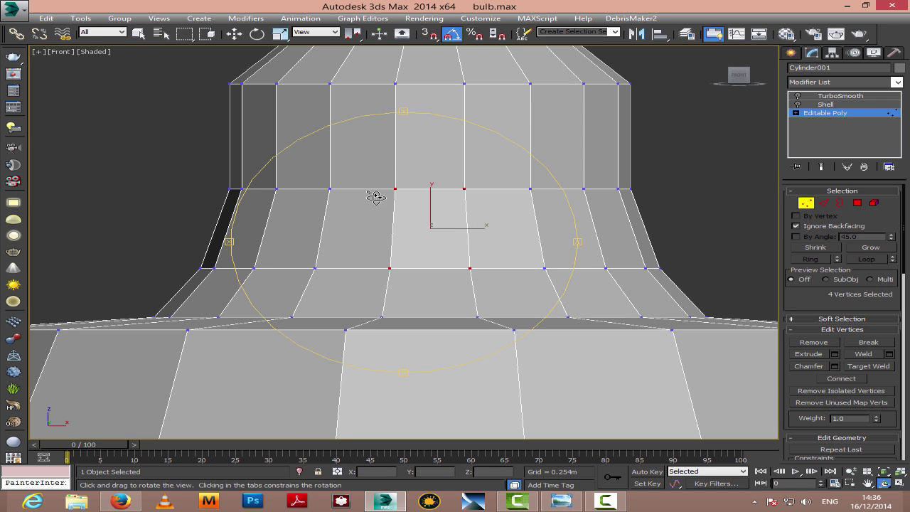
drag(372, 197, 473, 234)
scroll(474, 234, up, 2)
drag(390, 230, 416, 230)
scroll(407, 229, up, 4)
key(f)
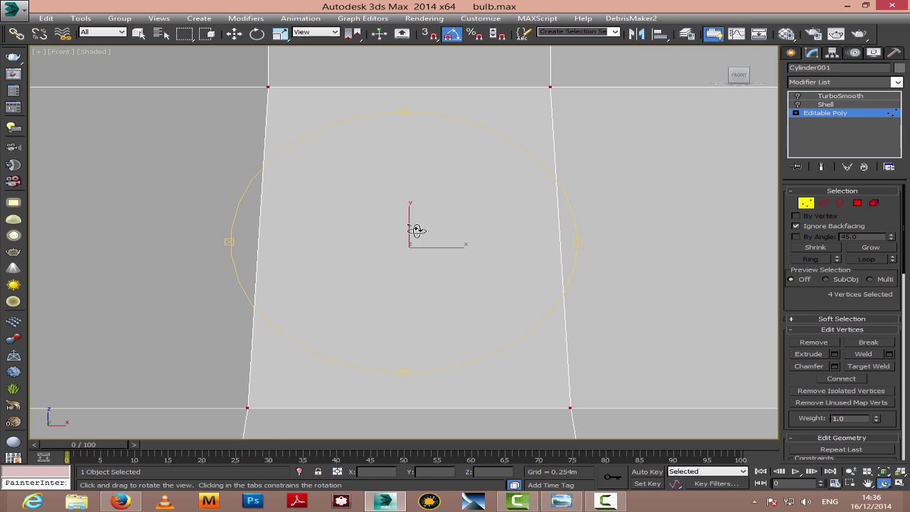
scroll(417, 230, down, 5)
scroll(417, 230, up, 2)
click(236, 34)
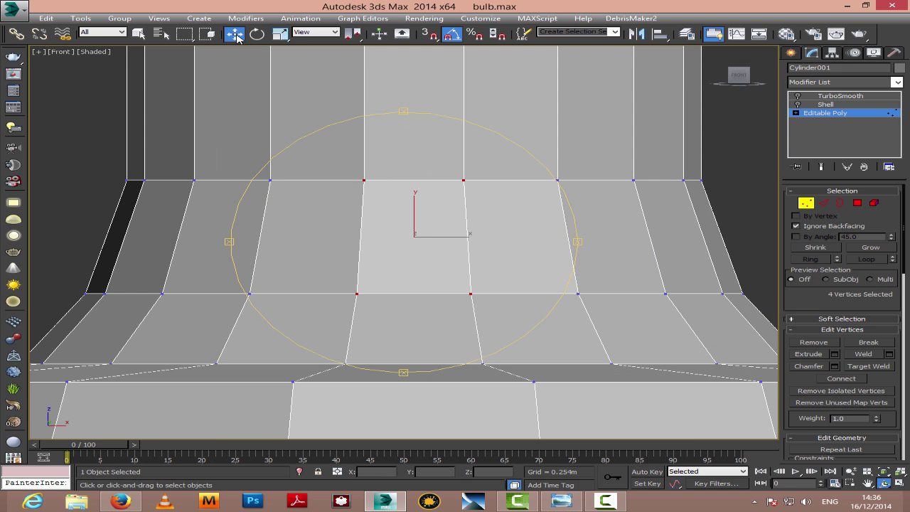
key(r)
drag(467, 245, 519, 210)
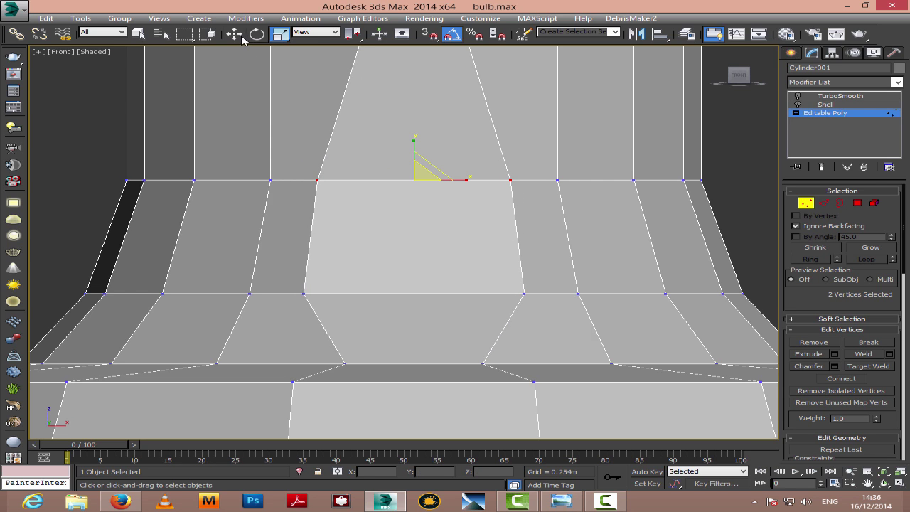
Raise the widened face's two upper vertices and scale them apart until the face is rectangular in front view
click(234, 33)
drag(416, 162, 415, 127)
click(885, 487)
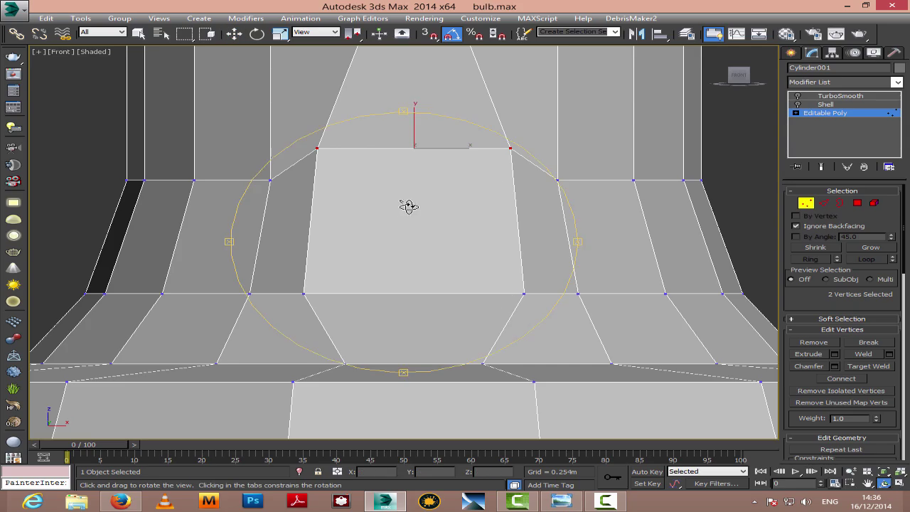
drag(406, 204, 454, 231)
click(280, 34)
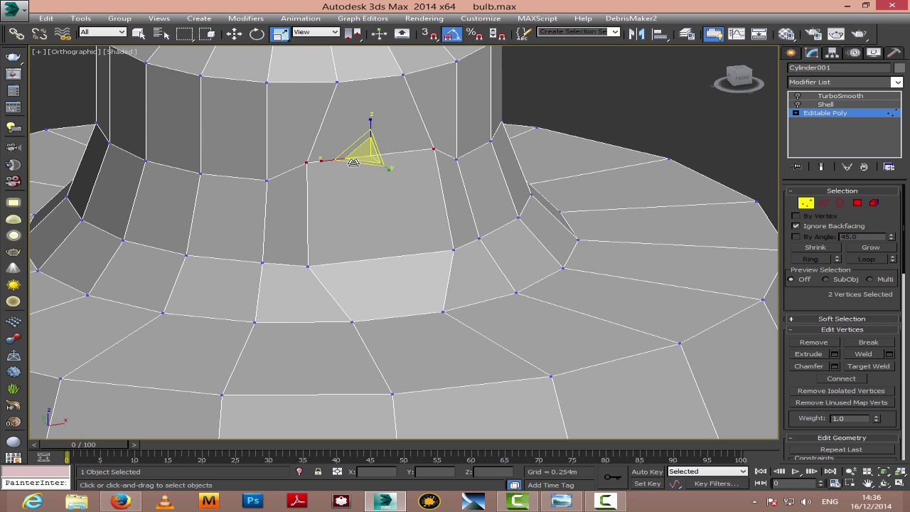
drag(321, 162, 316, 163)
key(f)
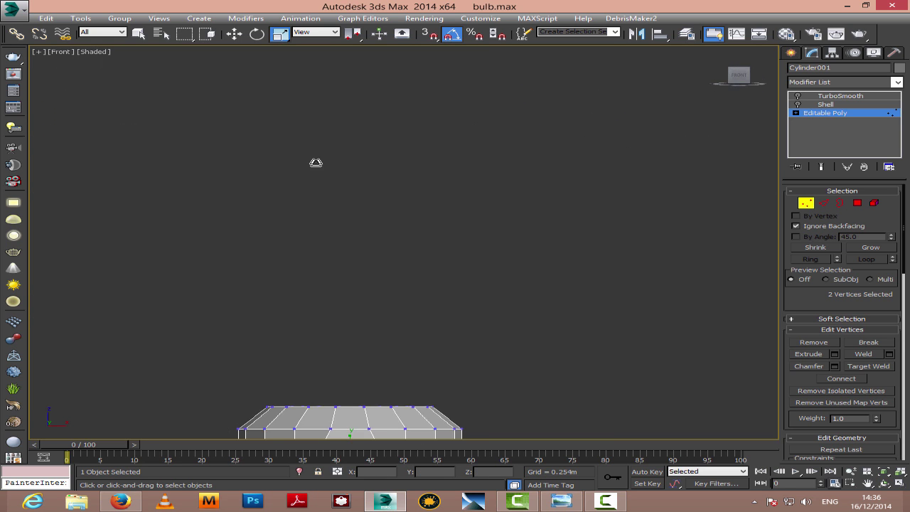
key(z)
scroll(407, 257, down, 3)
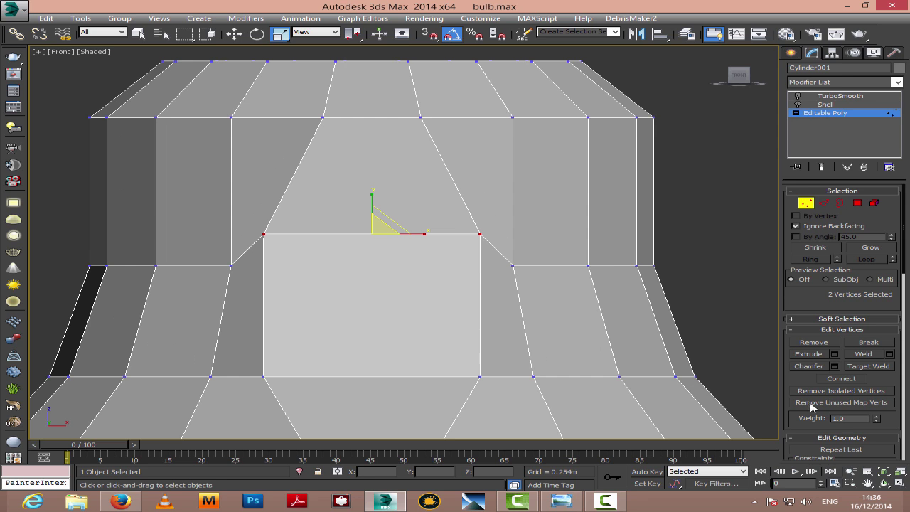
Scale the front face's two upper vertices slightly closer together horizontally
click(868, 482)
drag(403, 282, 427, 199)
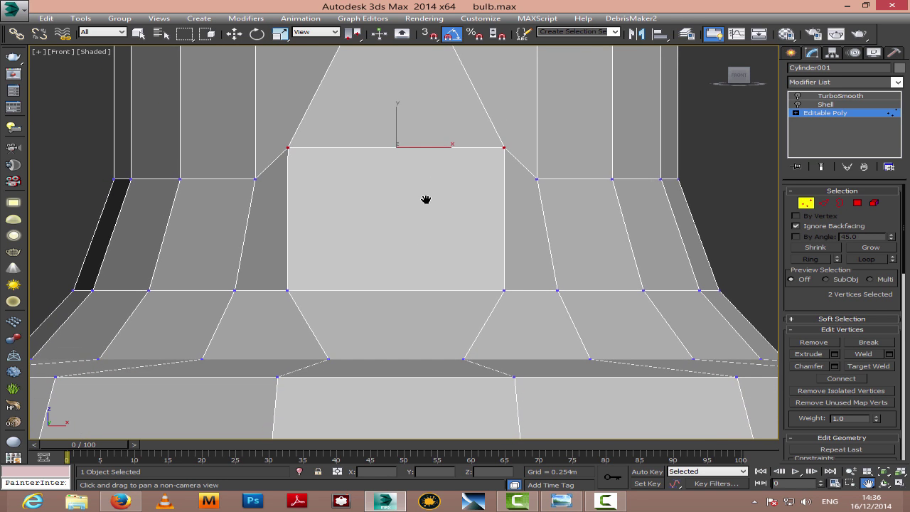
right_click(415, 148)
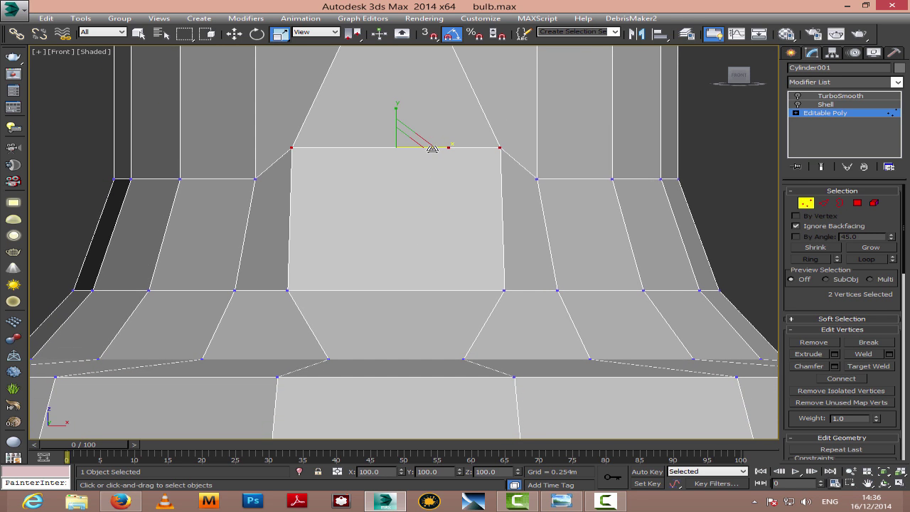
drag(432, 148, 434, 149)
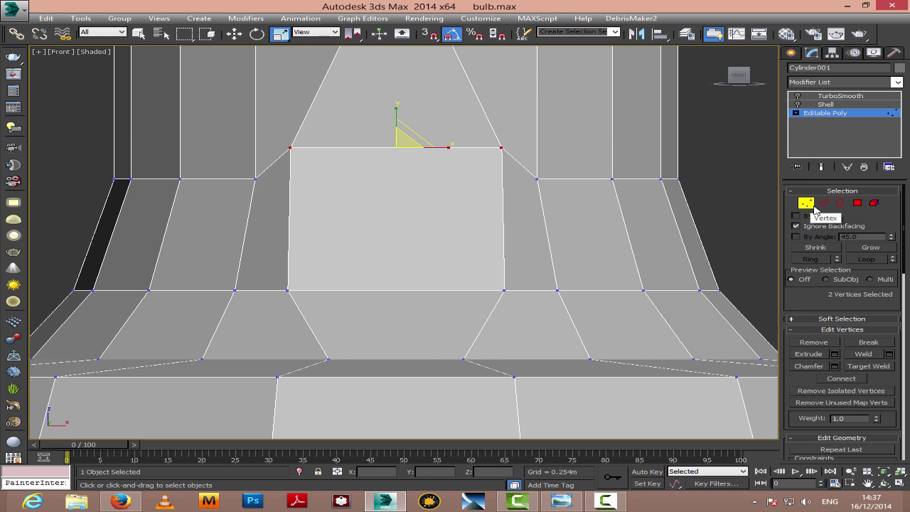
Connect the front neck face's upper and lower edges with one vertical segment through its middle
key(2)
click(426, 148)
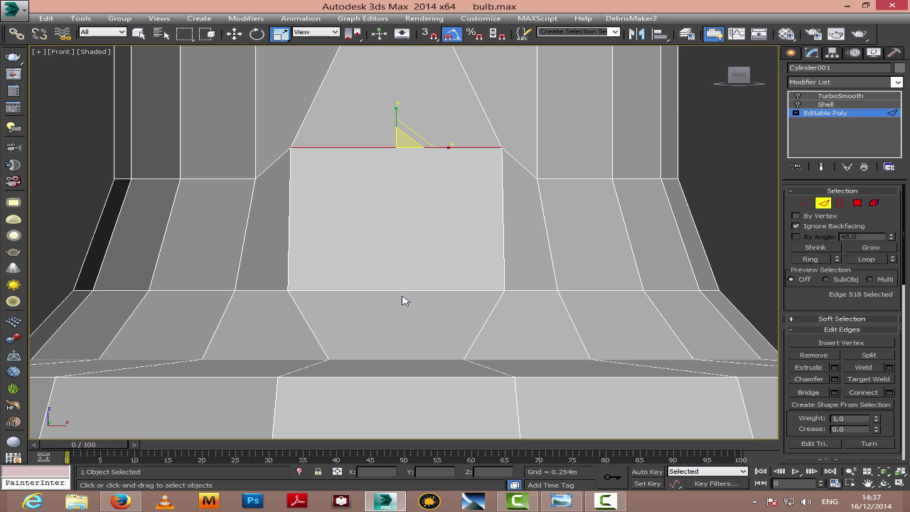
ctrl+click(404, 290)
click(889, 393)
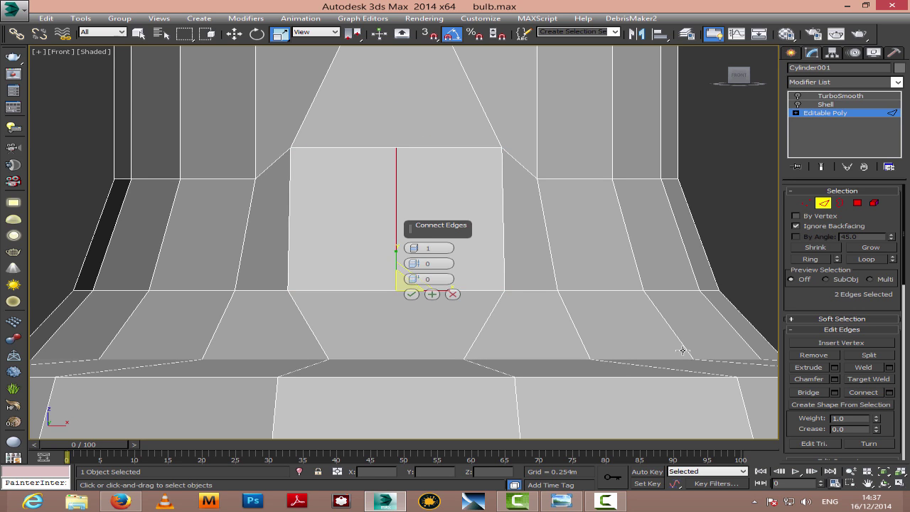
click(410, 294)
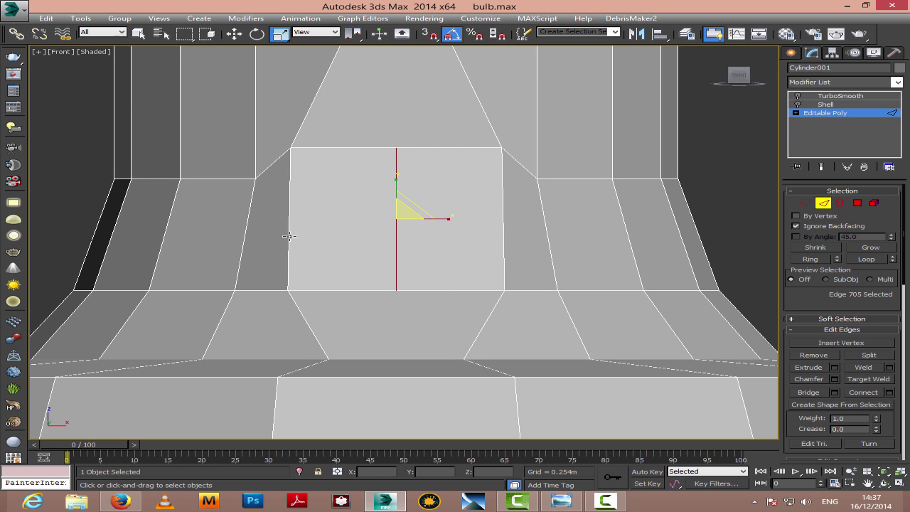
Connect the front face's two side edges and the middle vertical edge with one horizontal segment
click(289, 235)
ctrl+click(502, 246)
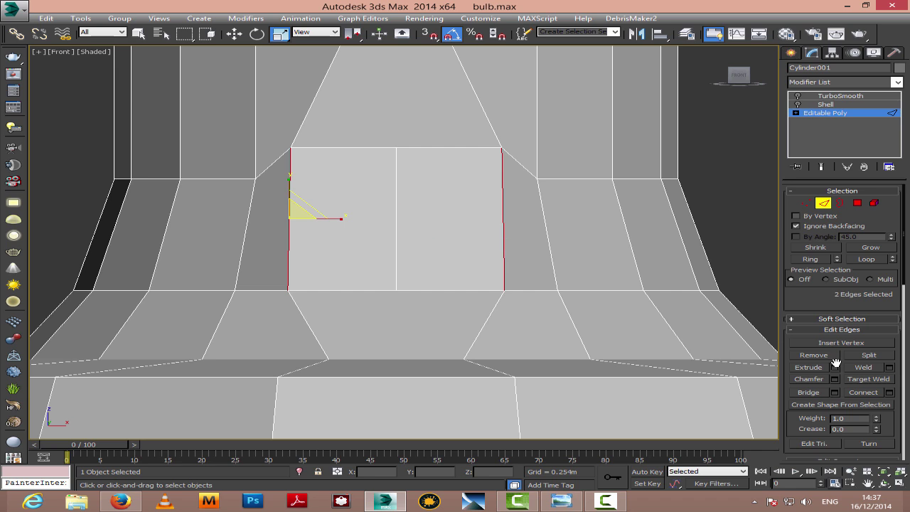
click(889, 393)
click(452, 293)
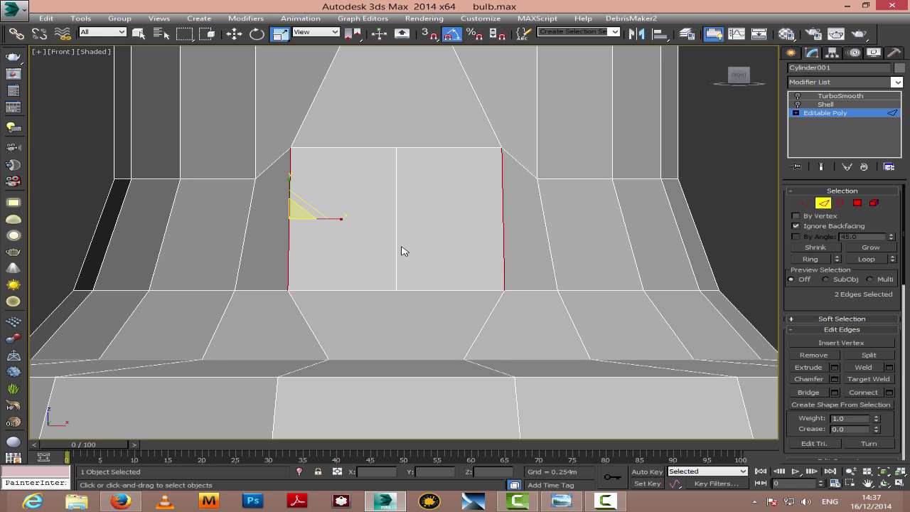
ctrl+click(396, 243)
click(889, 392)
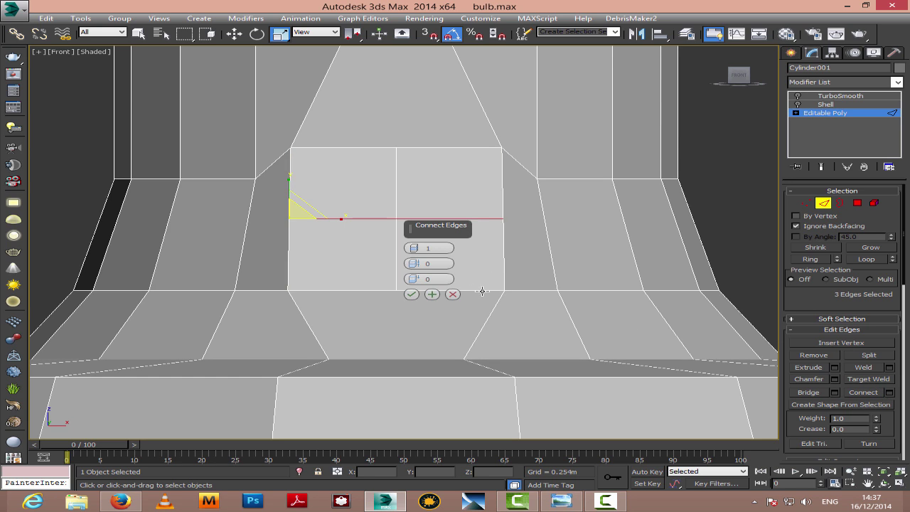
click(411, 294)
Connect the front face's opposite corner vertices through the centre vertex along both diagonals
click(803, 204)
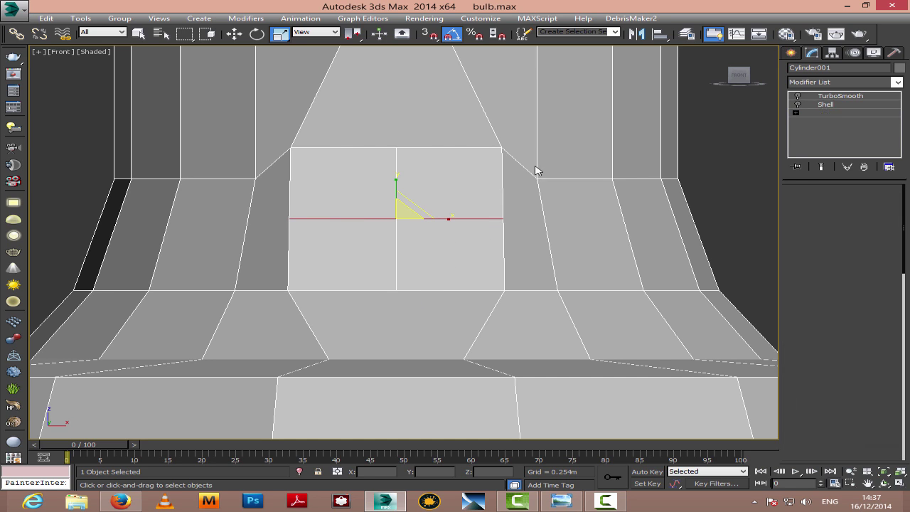
click(501, 147)
ctrl+click(398, 218)
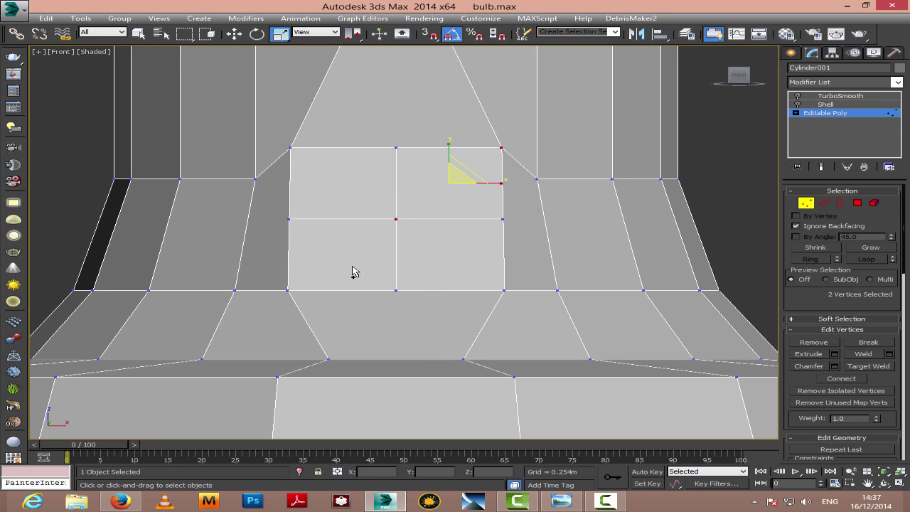
ctrl+click(287, 290)
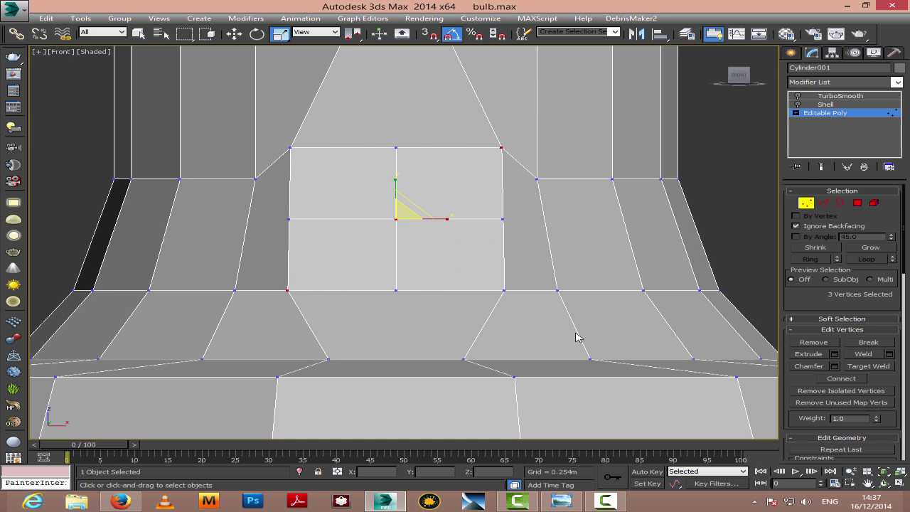
click(841, 378)
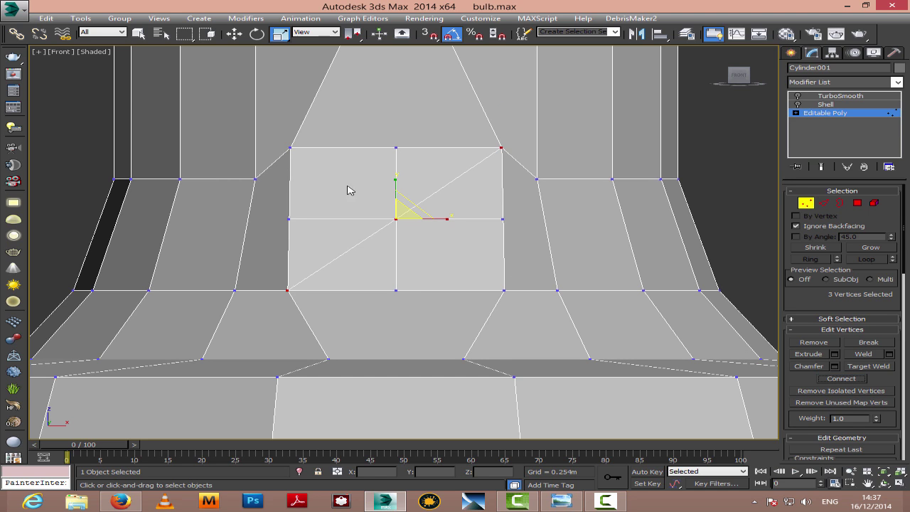
click(290, 147)
ctrl+click(396, 218)
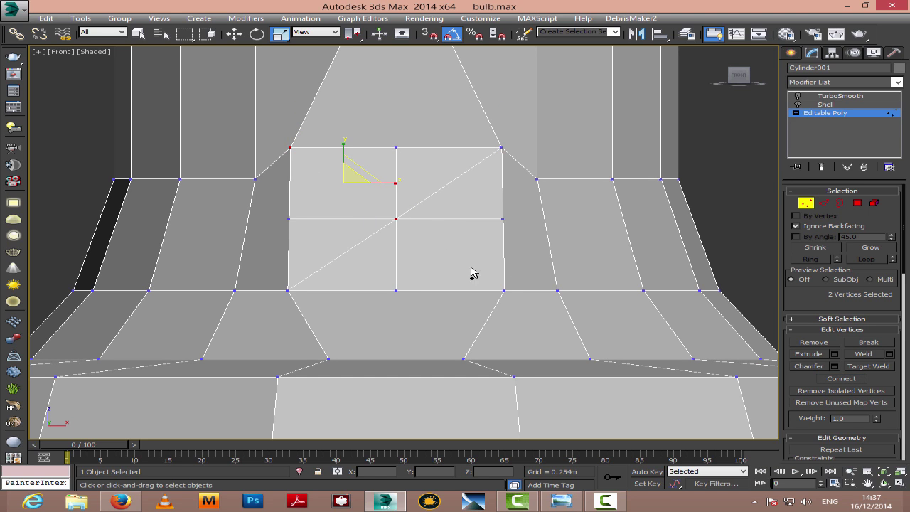
ctrl+click(504, 290)
click(851, 380)
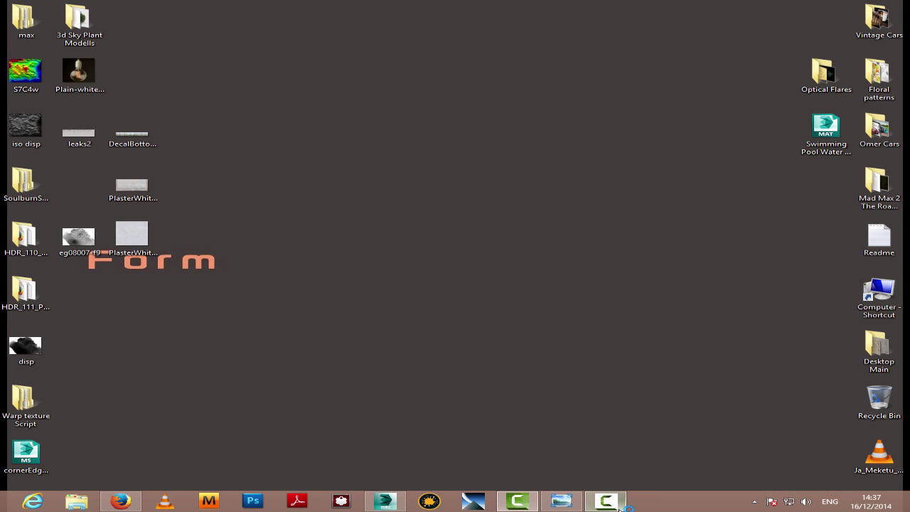
Select the socket in the AutoBackup02.max scene and open its Editable Poly level for editing
click(617, 504)
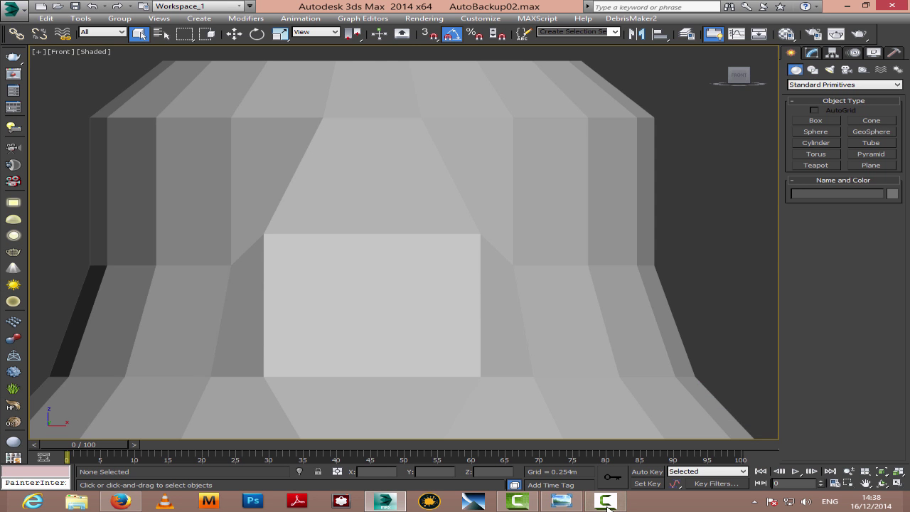
click(866, 482)
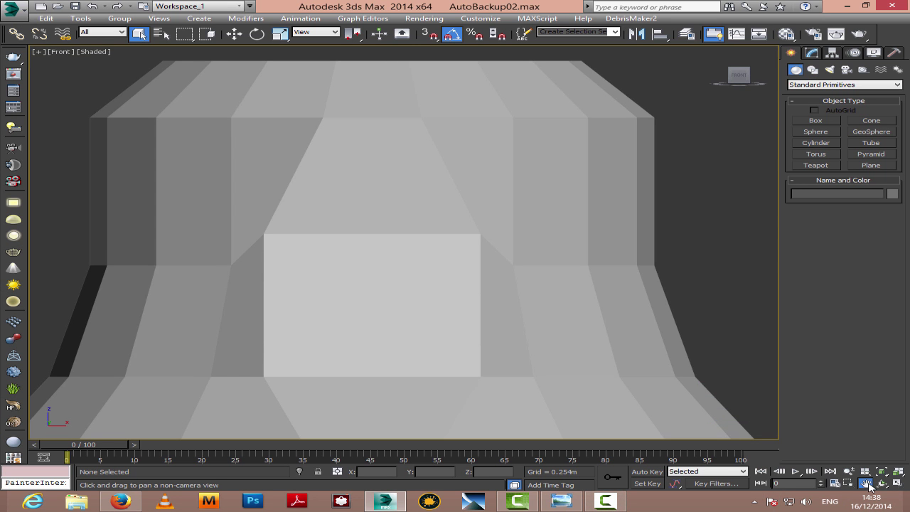
drag(502, 305, 514, 260)
scroll(514, 260, down, 2)
right_click(514, 260)
click(481, 224)
scroll(480, 224, up, 2)
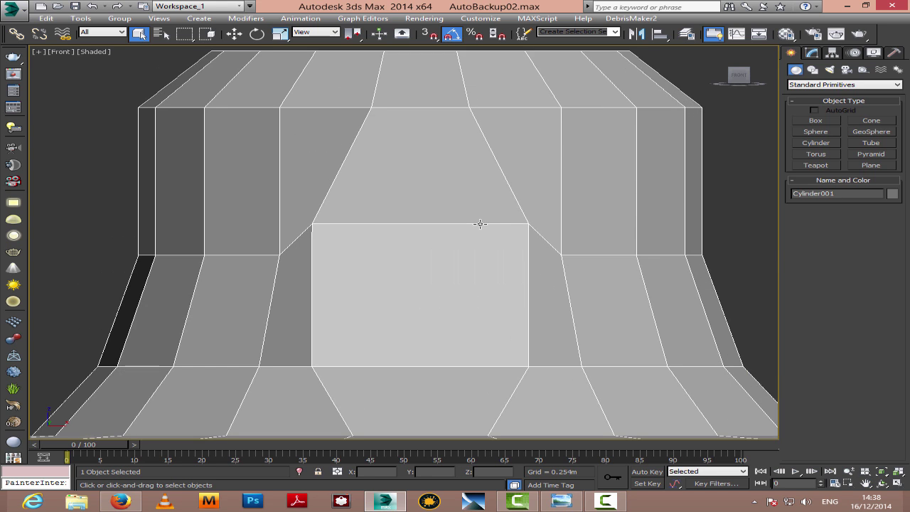
click(811, 53)
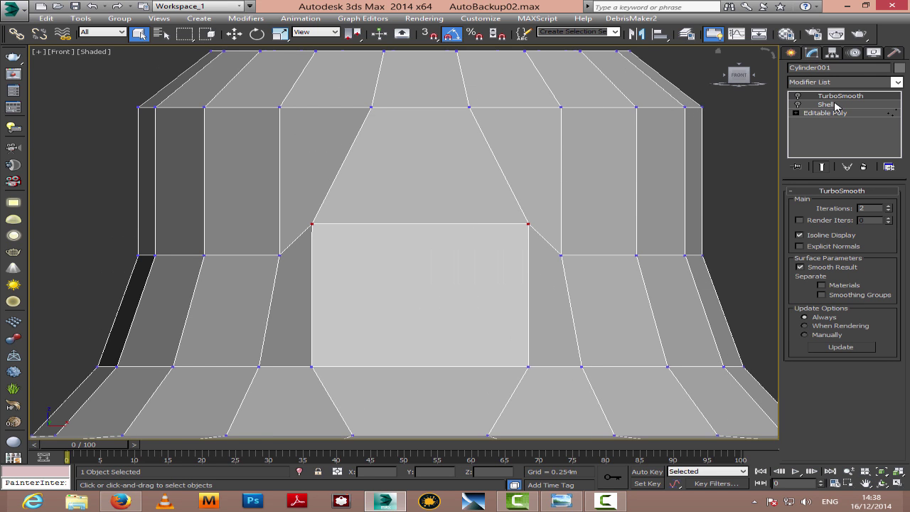
click(837, 115)
Connect the upper and lower edges of the socket's rectangular front neck face with 1 vertical segment
key(2)
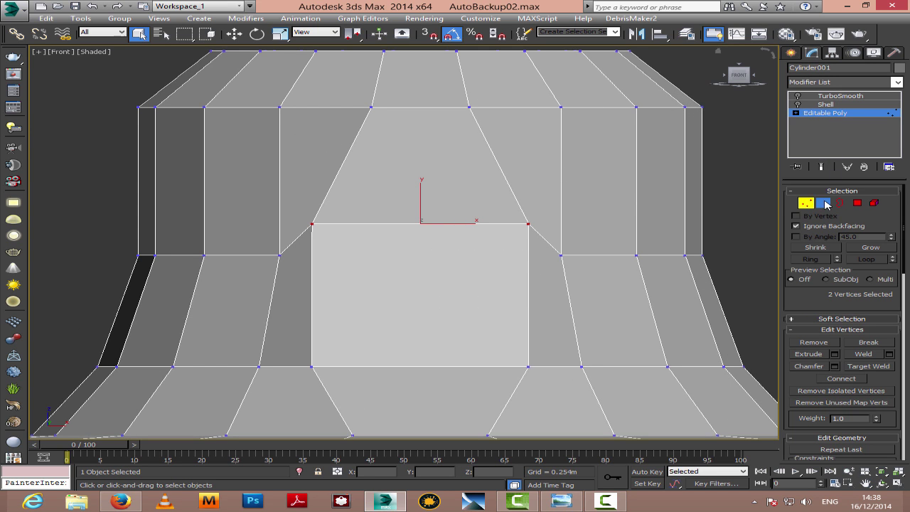
click(455, 224)
ctrl+click(425, 367)
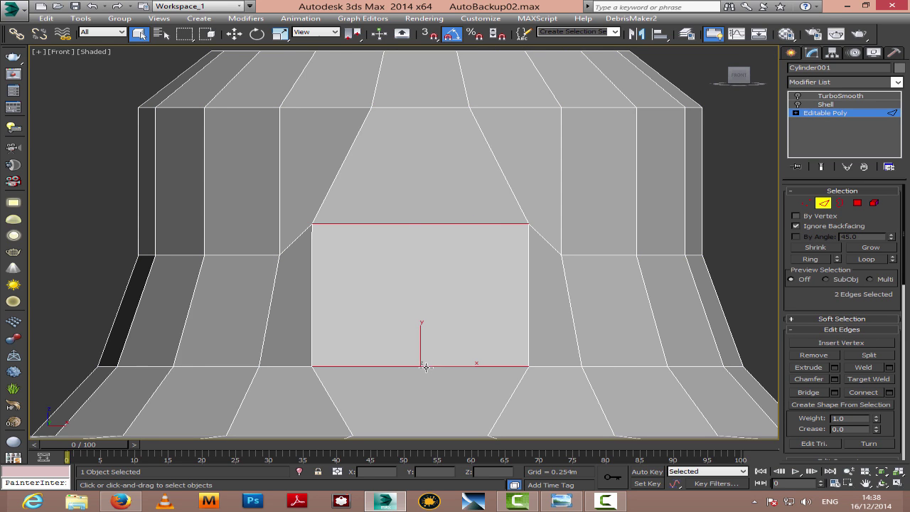
click(888, 392)
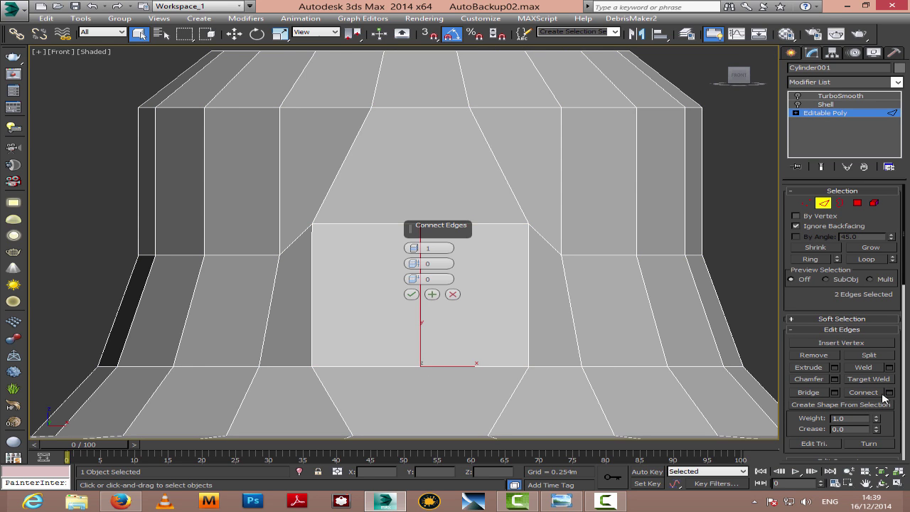
click(412, 295)
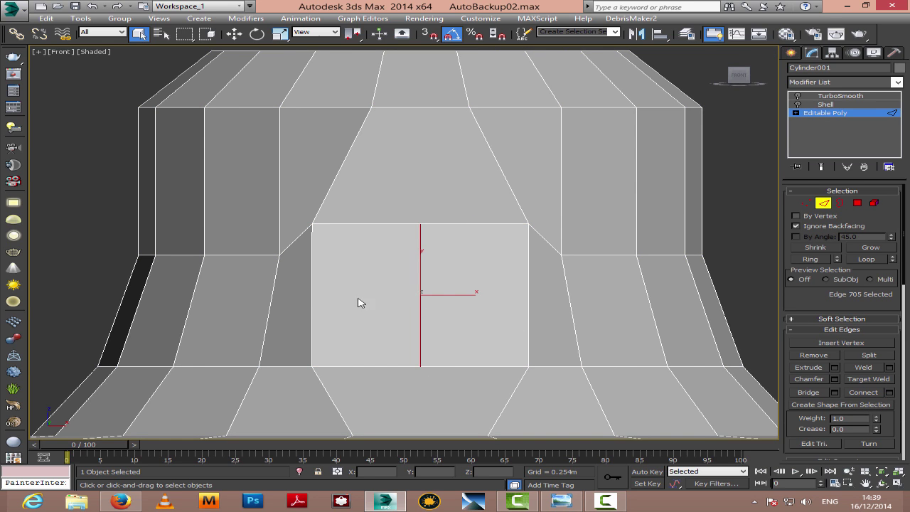
Connect the face's two side edges and its new middle edge to divide it horizontally into four quads
click(312, 306)
ctrl+click(420, 306)
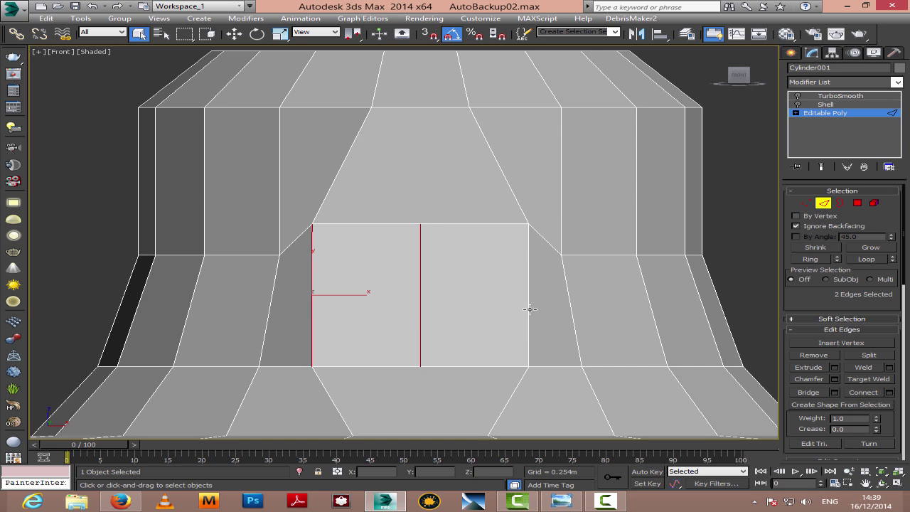
ctrl+click(529, 308)
click(861, 393)
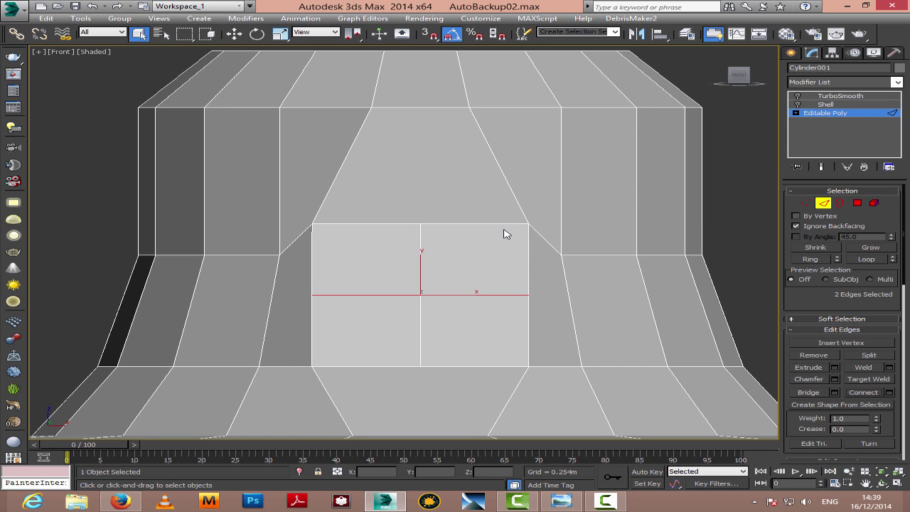
Connect the divided face's opposite corner vertices through the centre vertex to form both diagonals
click(806, 203)
click(528, 224)
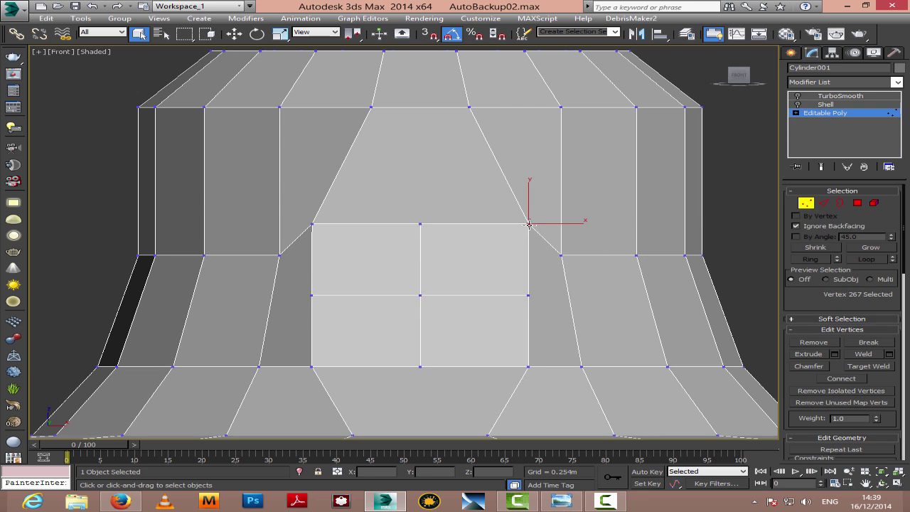
ctrl+click(420, 296)
ctrl+click(313, 369)
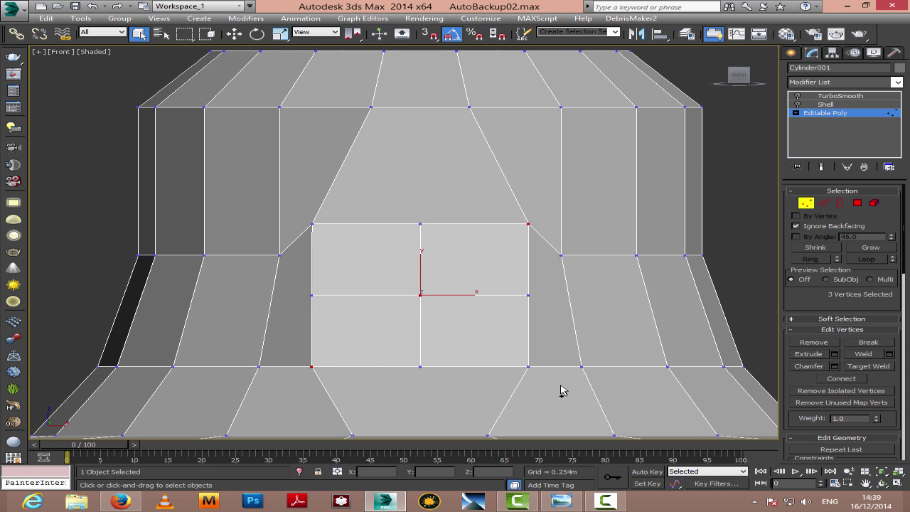
click(841, 379)
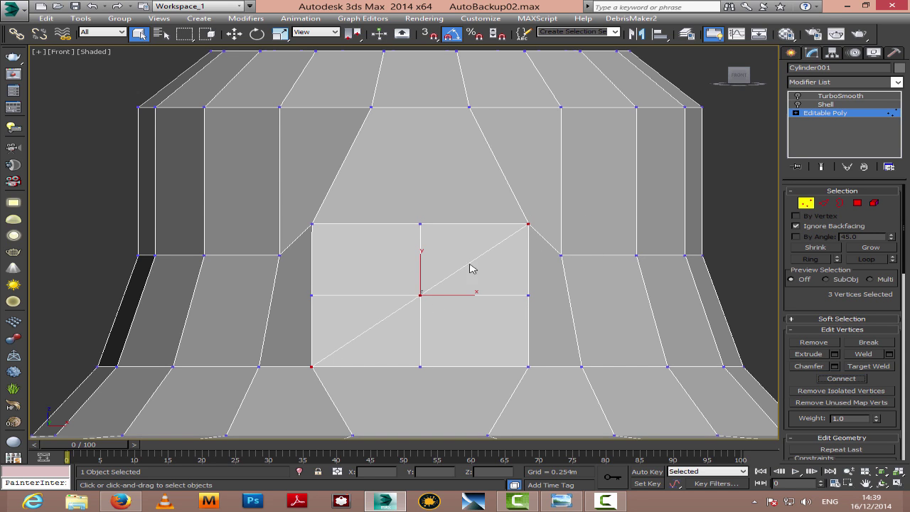
click(311, 223)
ctrl+click(418, 298)
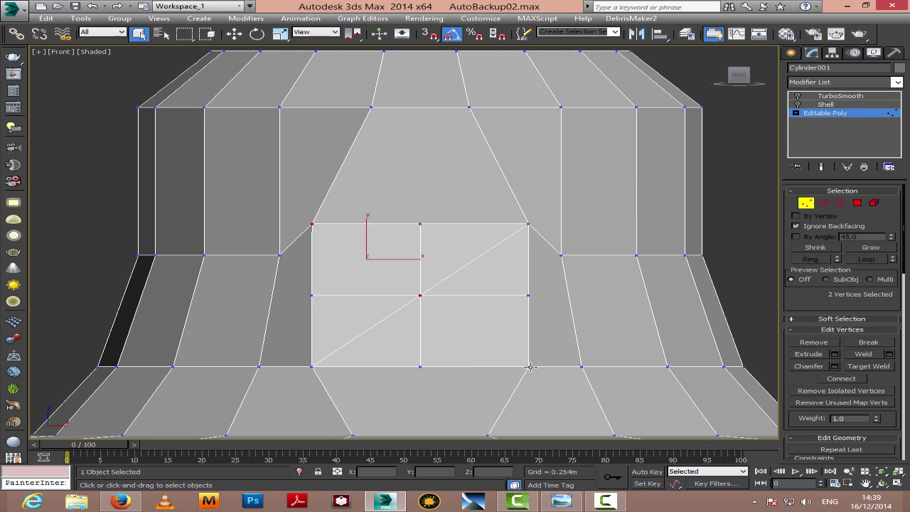
ctrl+click(529, 367)
click(826, 379)
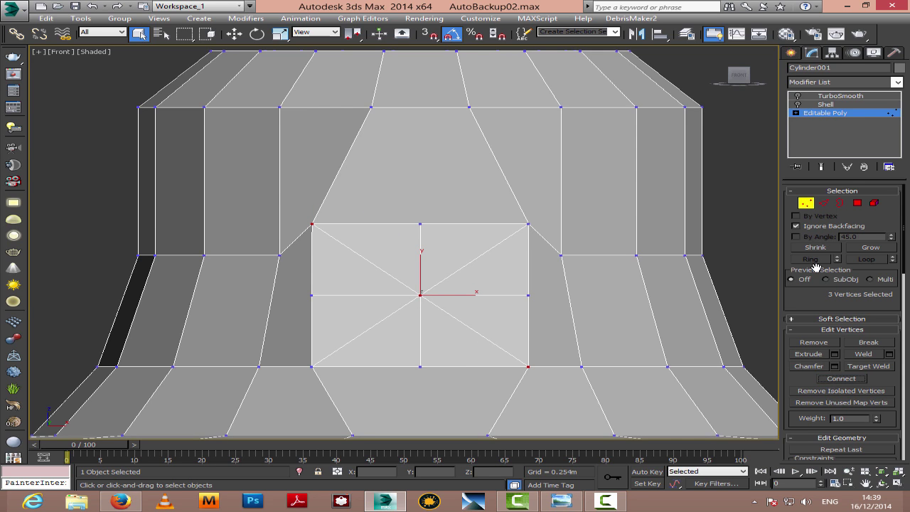
Chamfer the face's centre vertex into an octagon that nearly reaches the face's upper and lower edges
click(420, 295)
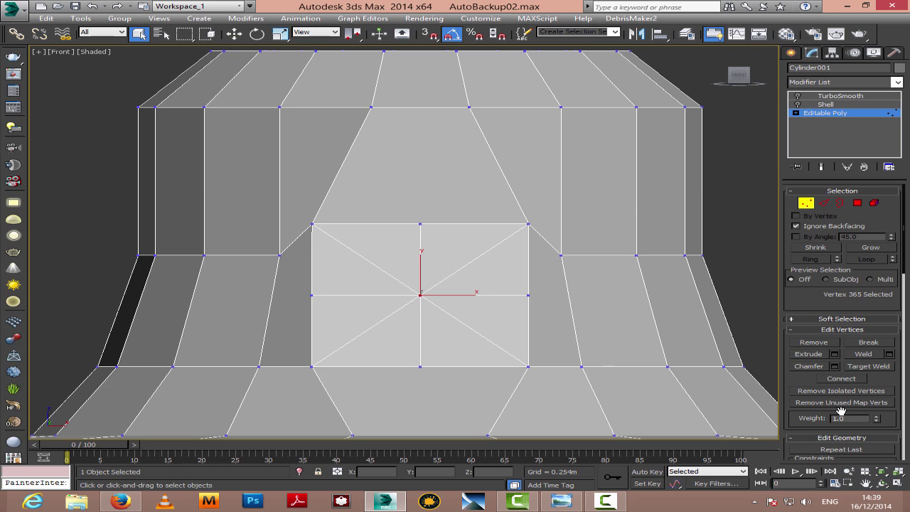
click(834, 366)
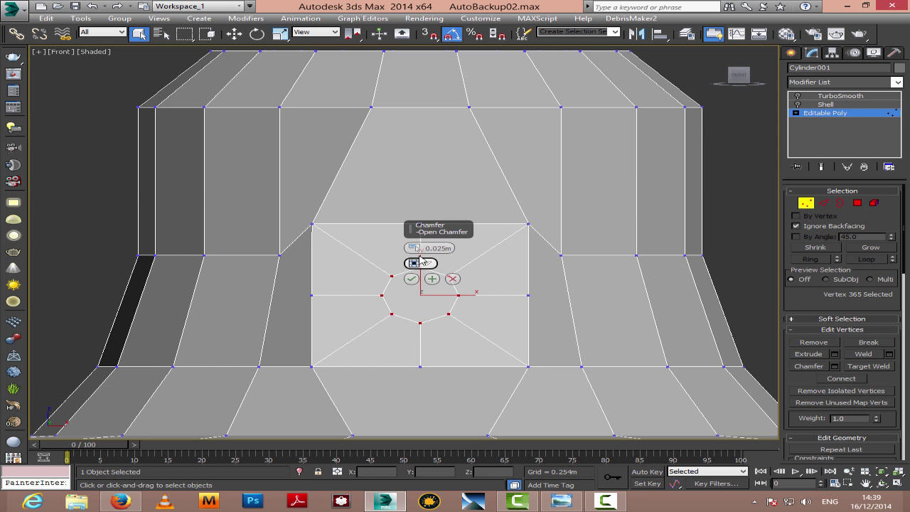
drag(418, 251, 421, 207)
click(411, 278)
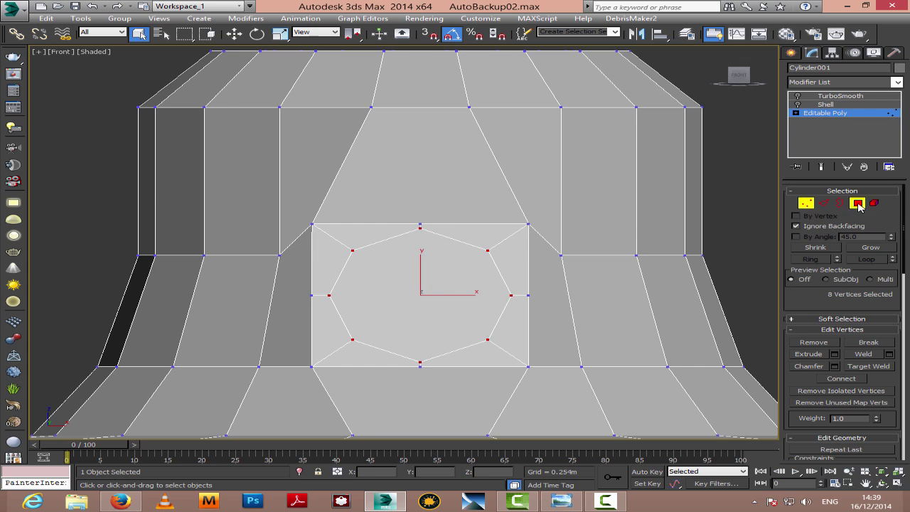
Delete the octagonal polygon in the middle of the front neck face to open a hole
click(857, 203)
click(882, 484)
drag(455, 311, 300, 290)
scroll(378, 291, up, 4)
drag(380, 291, 401, 291)
key(Delete)
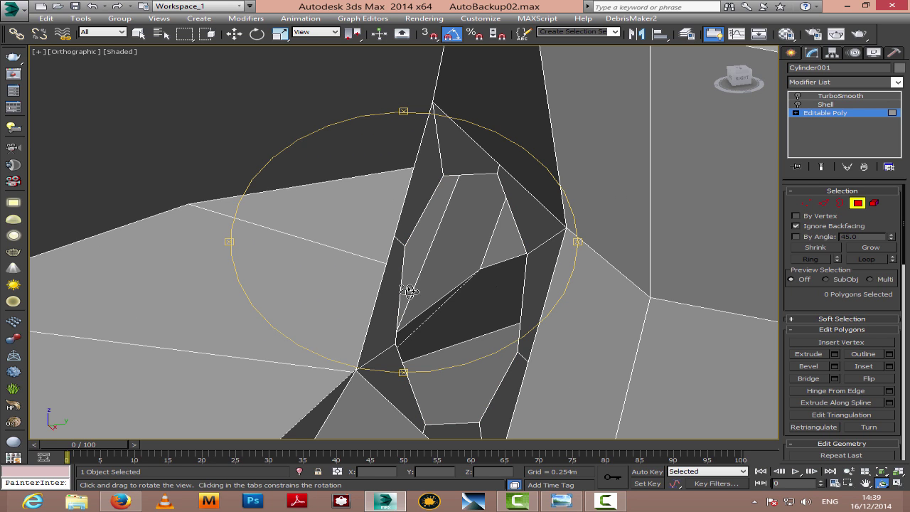
Select the border edges of the octagonal neck hole and check the socket's bolt detail in the reference photo
click(840, 203)
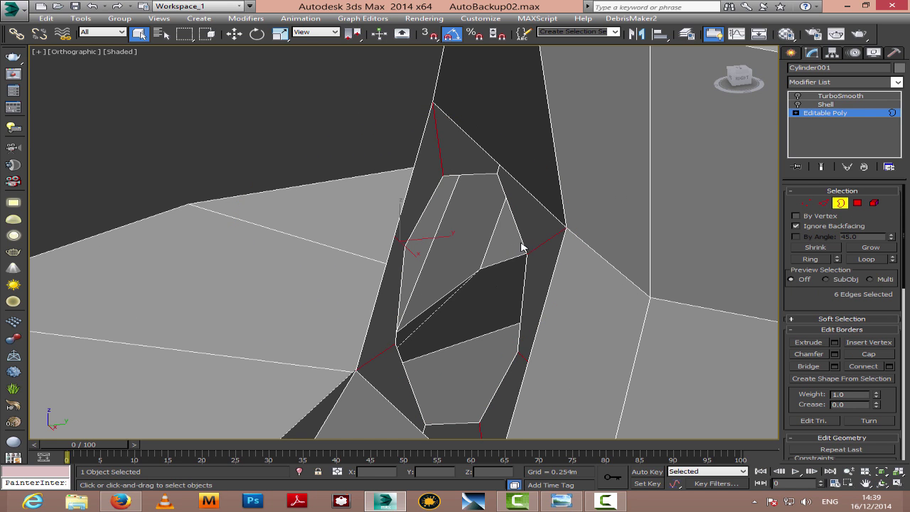
click(569, 502)
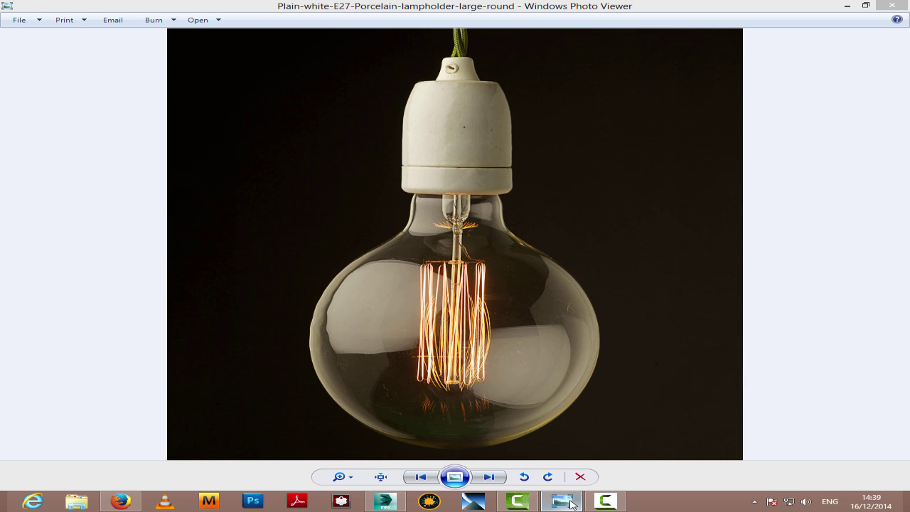
click(572, 502)
Try rotating the selected octagonal border slightly within the neck face, and undo the rotation
click(256, 35)
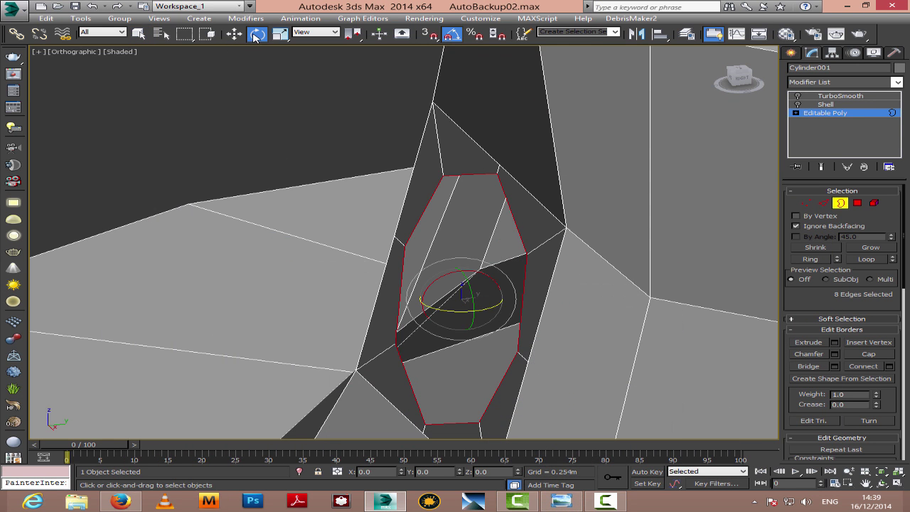
drag(435, 280, 426, 283)
click(881, 483)
drag(482, 292, 573, 278)
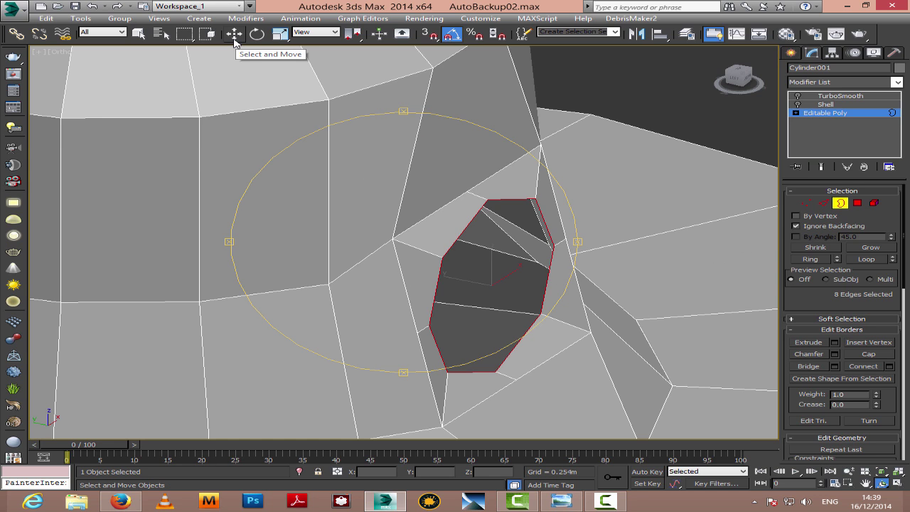
key(ctrl+z)
key(e)
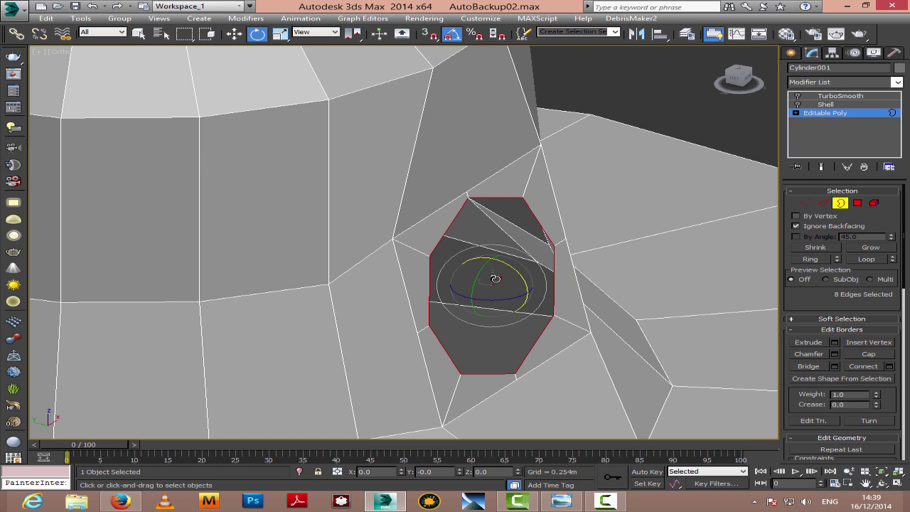
Create a smooth shape named bolt from the hole's selected border and leave border editing
click(841, 378)
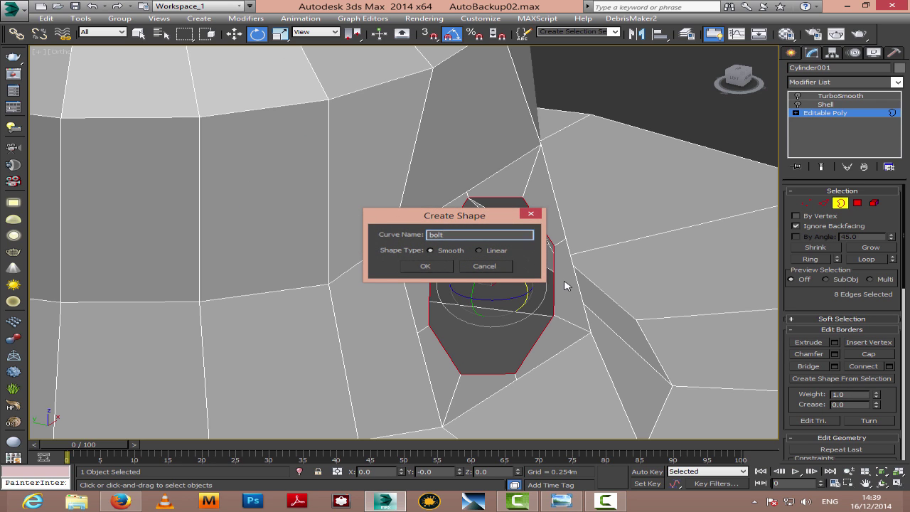
key(Return)
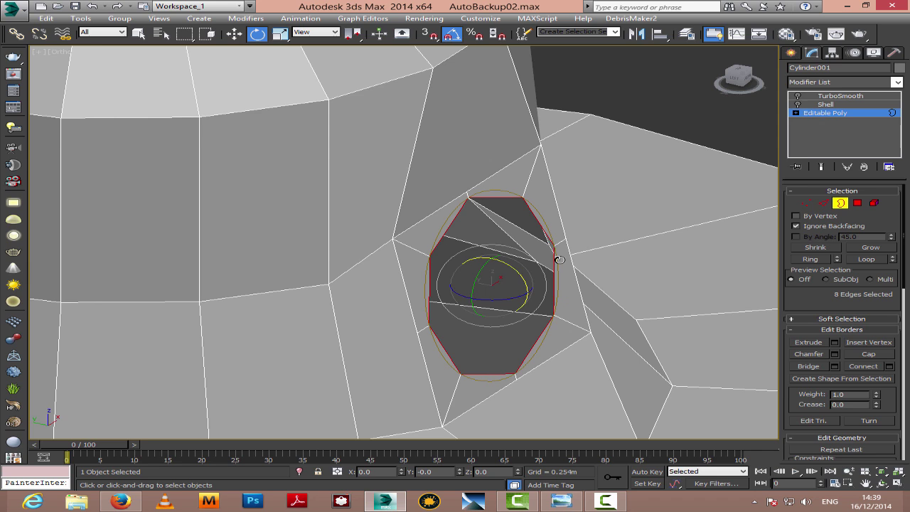
click(840, 203)
Turn the socket's Shell and TurboSmooth modifiers back on and deselect the socket
click(827, 105)
click(798, 104)
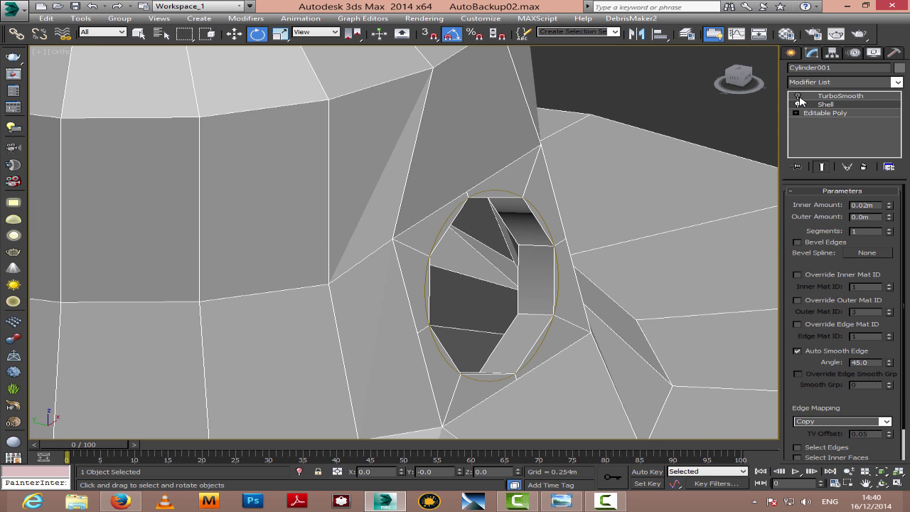
click(798, 96)
click(658, 122)
scroll(658, 124, down, 3)
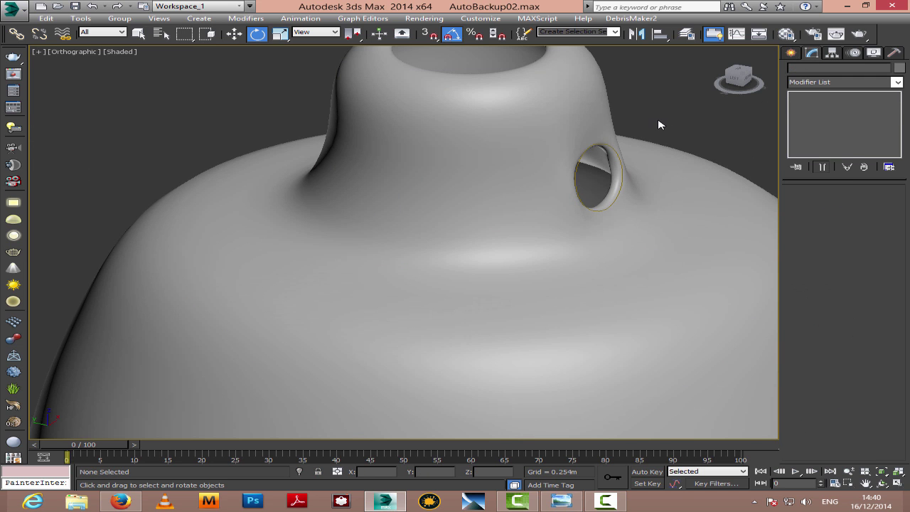
Select the bolt spline around the hole and centre its pivot on the object in the left view
click(588, 153)
scroll(588, 153, up, 5)
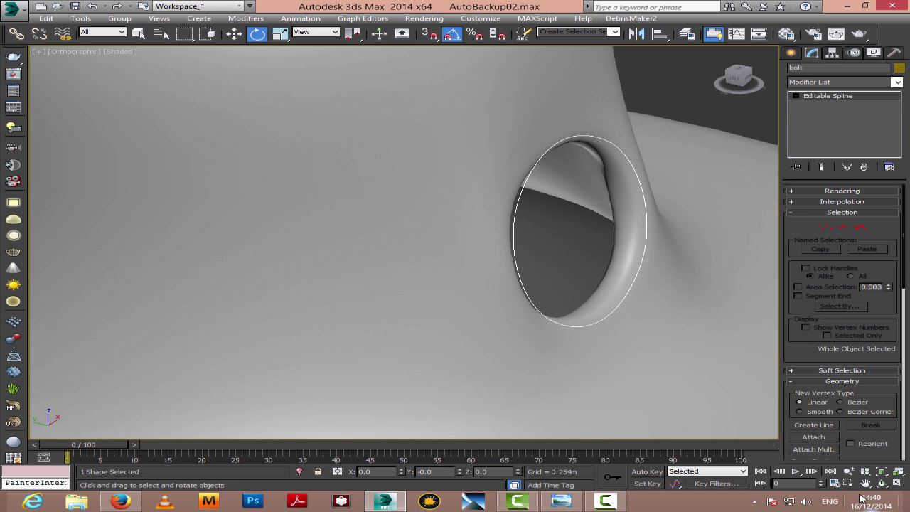
middle_drag(634, 214, 632, 228)
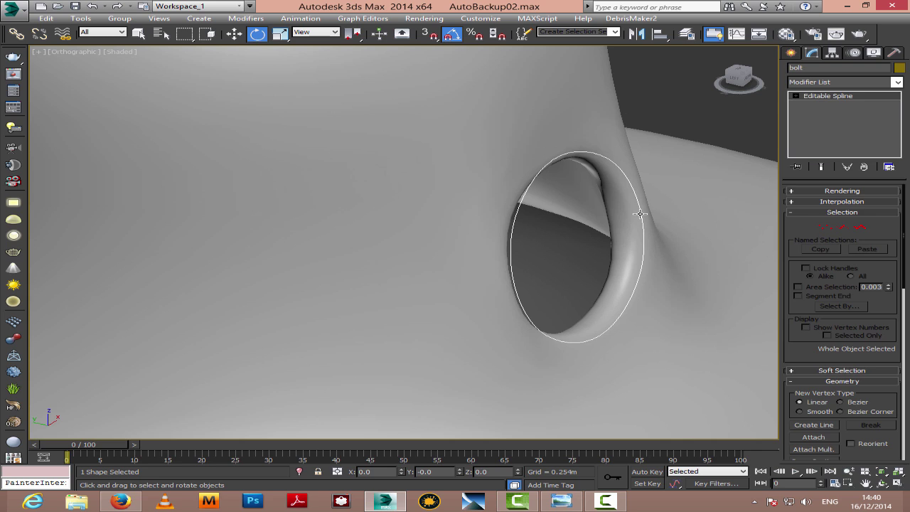
key(l)
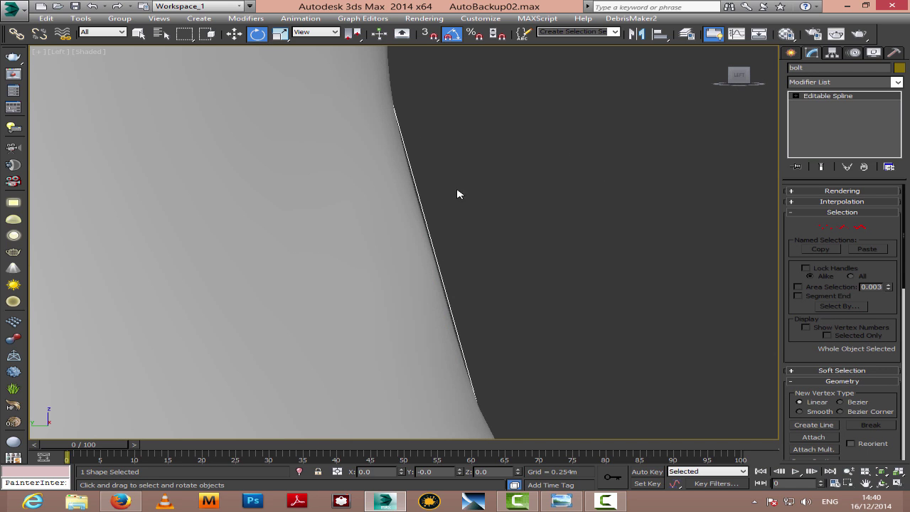
click(832, 53)
click(843, 120)
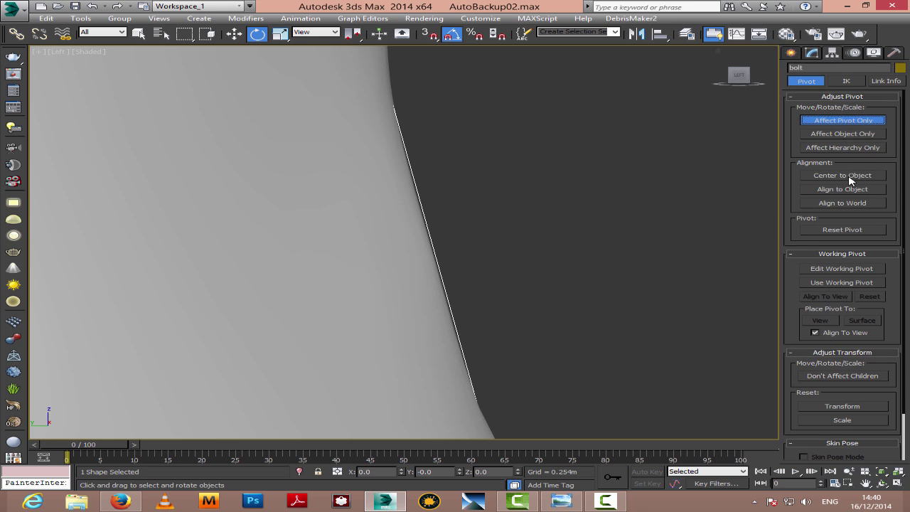
click(842, 175)
click(791, 53)
Rotate the bolt spline upright in the left view, setting its absolute world X rotation to 11.9 degrees
drag(474, 244, 467, 239)
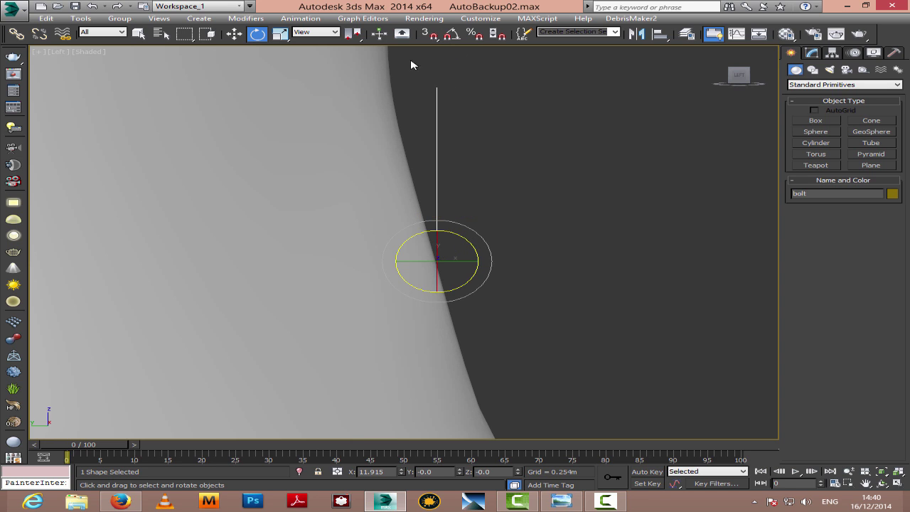
right_click(261, 34)
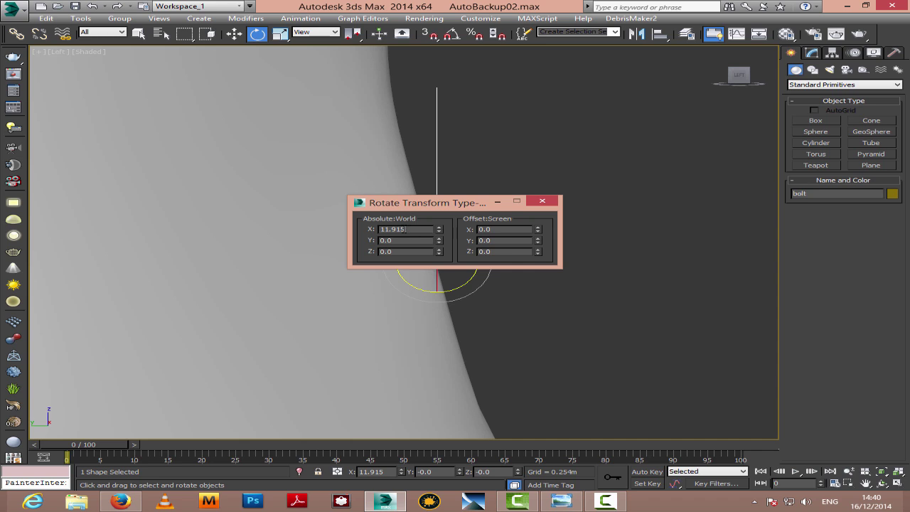
drag(405, 229, 302, 228)
text(11)
key(Return)
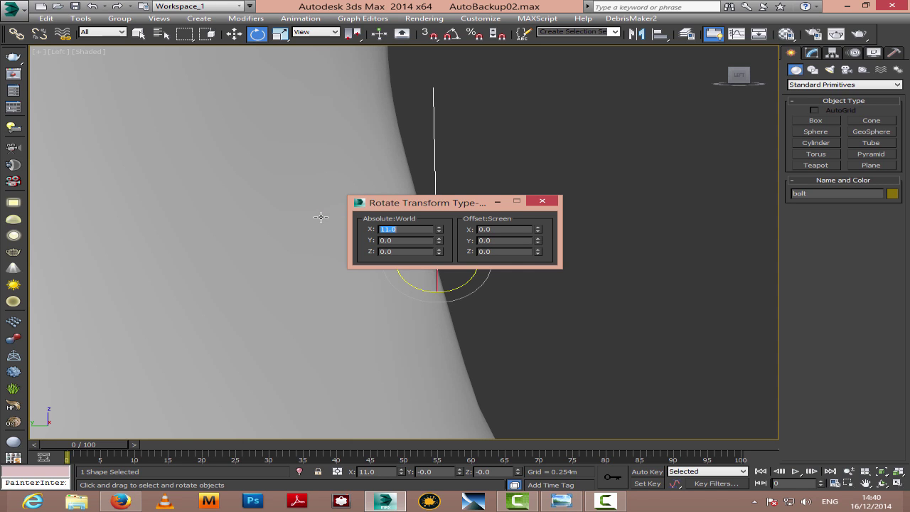
click(440, 227)
click(440, 227)
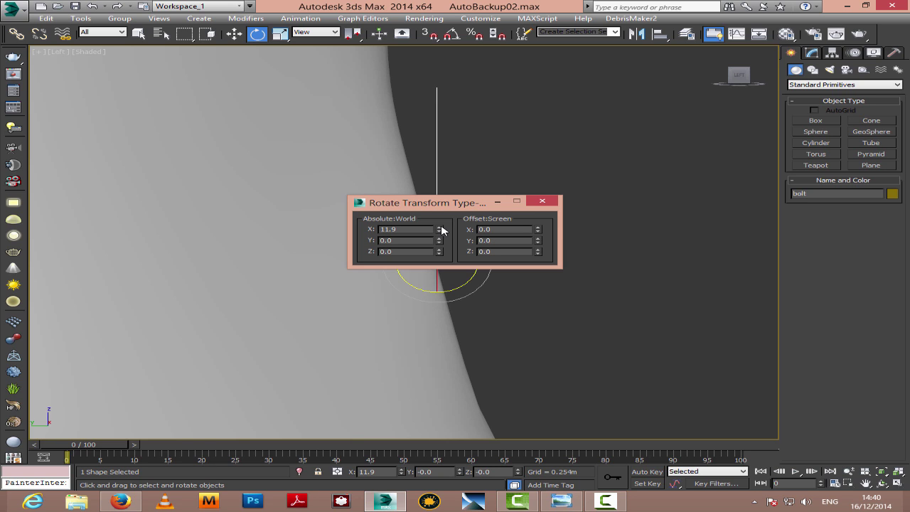
click(541, 202)
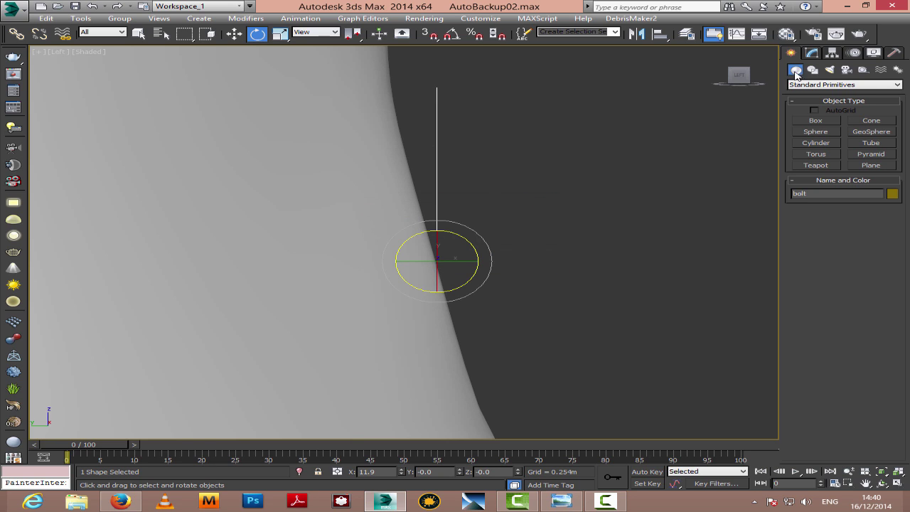
Try an Extrude modifier with an amount of -0.025 m on the bolt spline, and delete the modifier
click(812, 52)
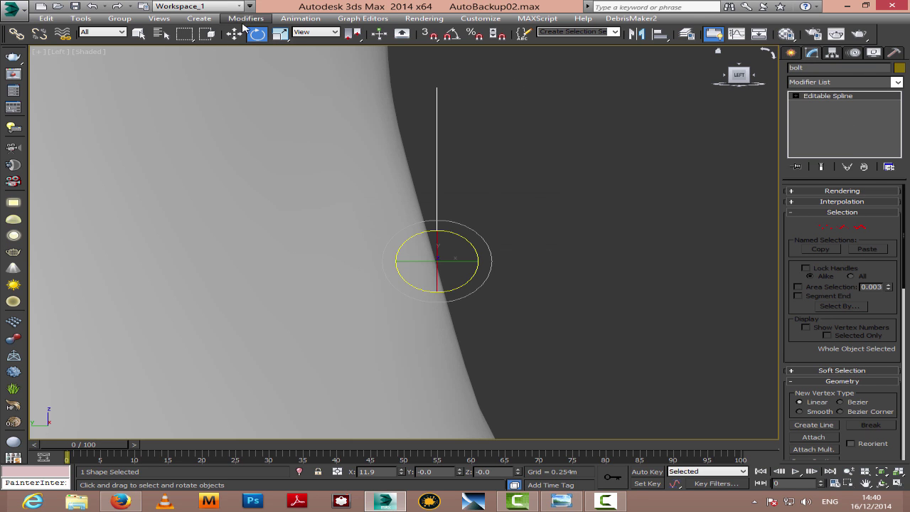
click(854, 82)
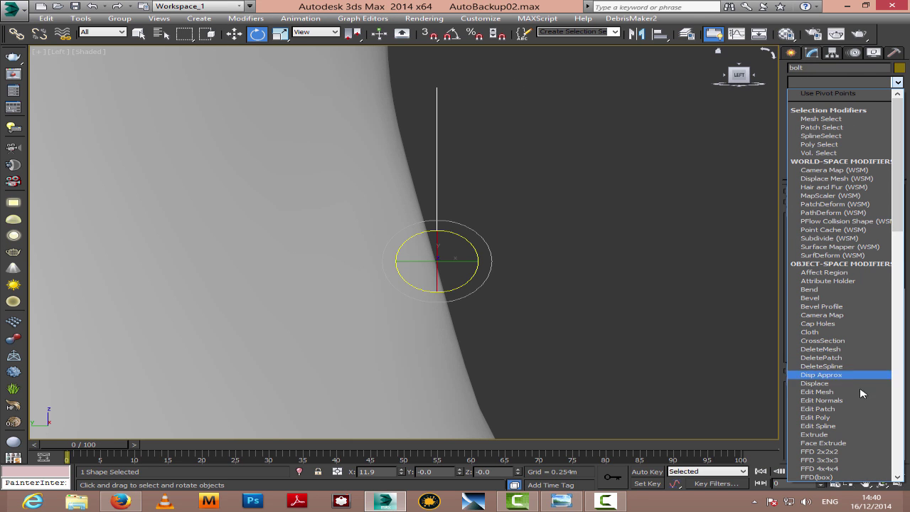
click(834, 434)
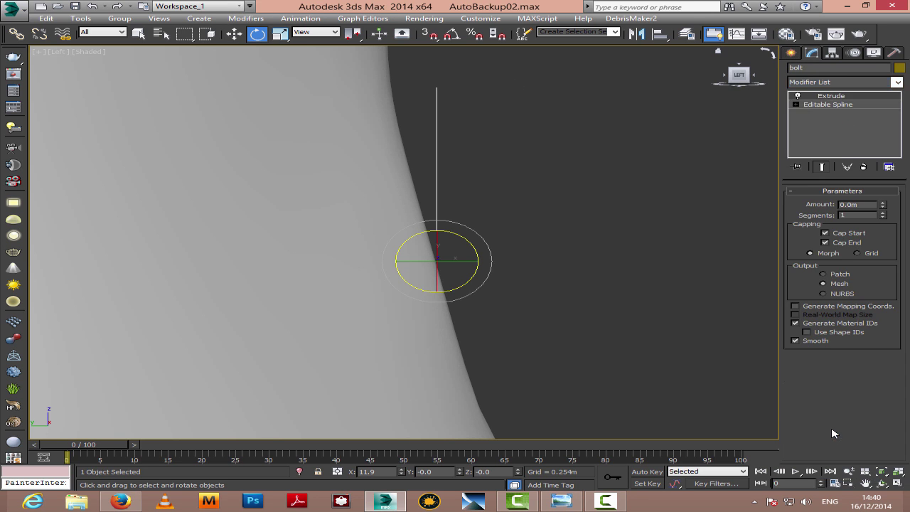
click(881, 472)
click(881, 484)
drag(480, 242, 436, 249)
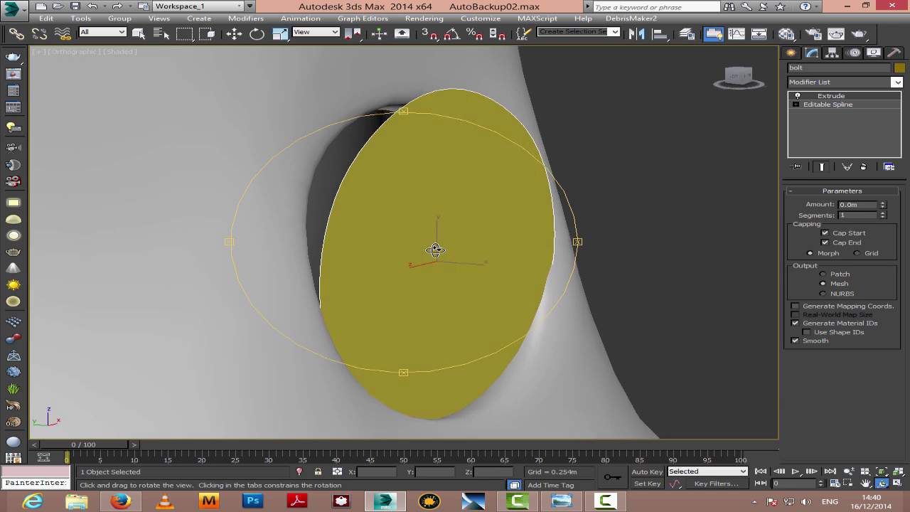
scroll(436, 250, down, 2)
drag(881, 210, 880, 205)
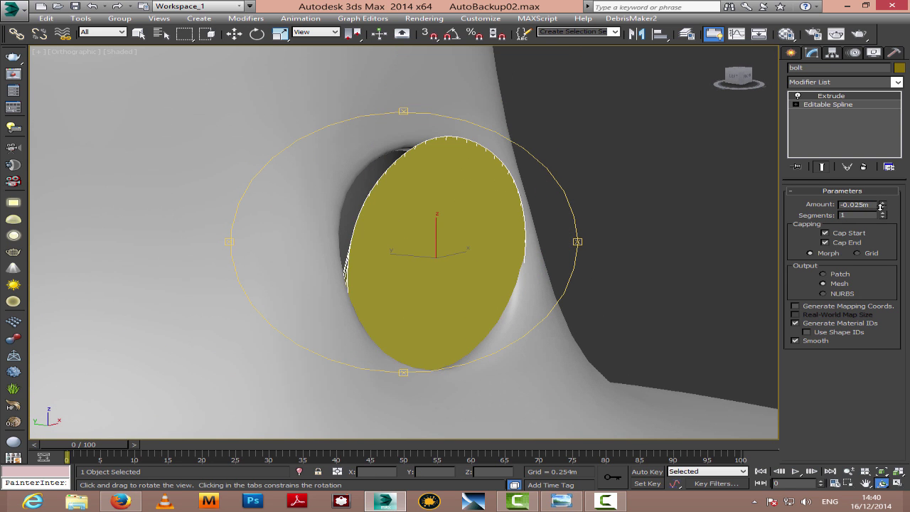
right_click(828, 97)
click(753, 109)
Add an Edit Poly modifier to the bolt spline and select its oval polygon
click(858, 82)
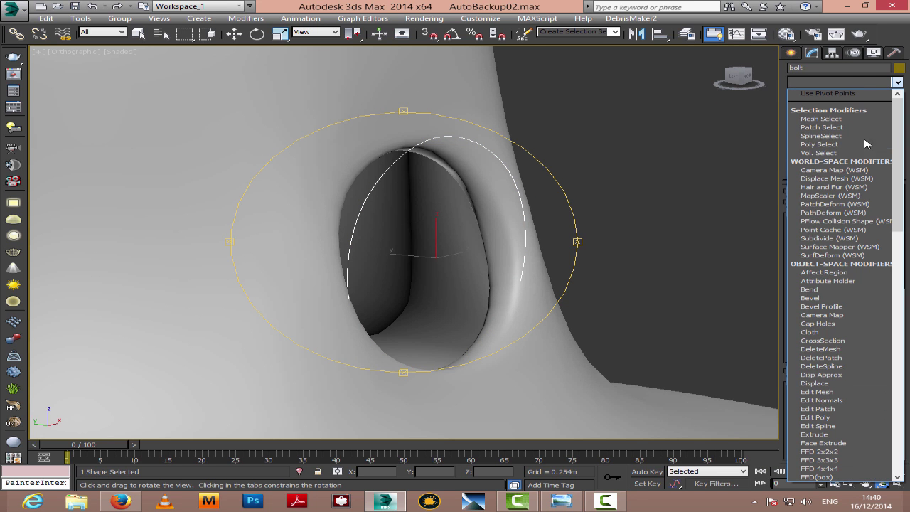
click(842, 417)
click(857, 274)
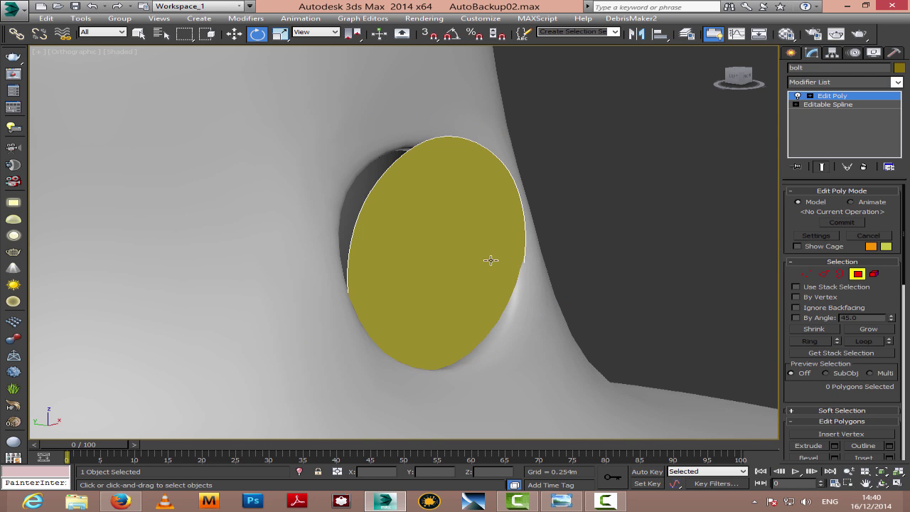
click(490, 258)
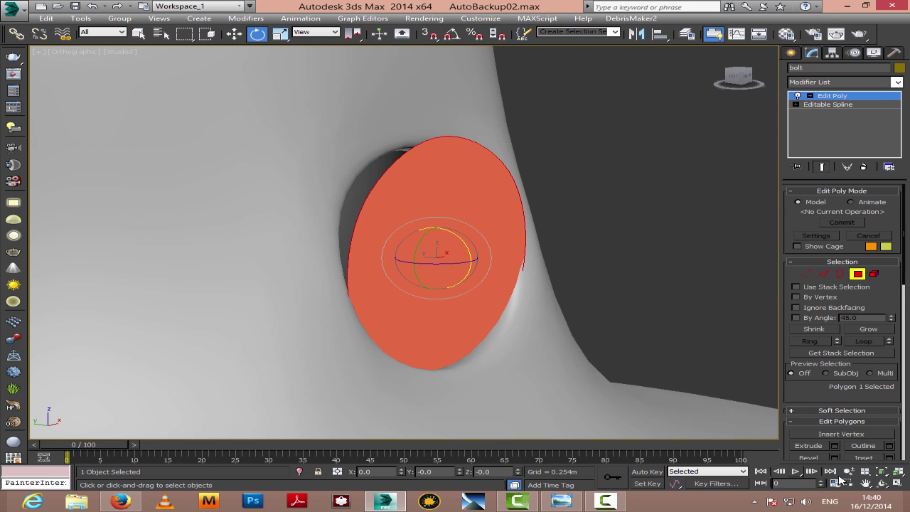